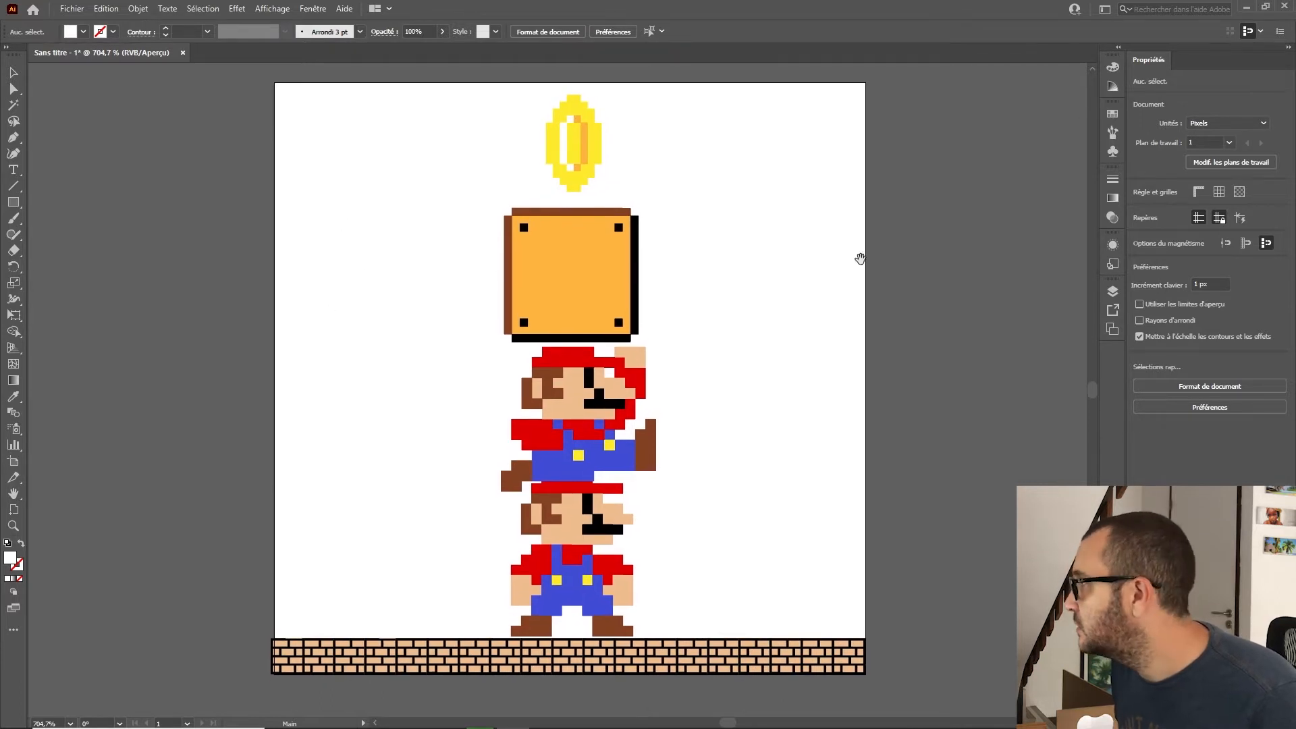
Step: Open the Layers panel, select all the ground brick tiles and group them into one object
click(1113, 291)
drag(1012, 425, 1012, 574)
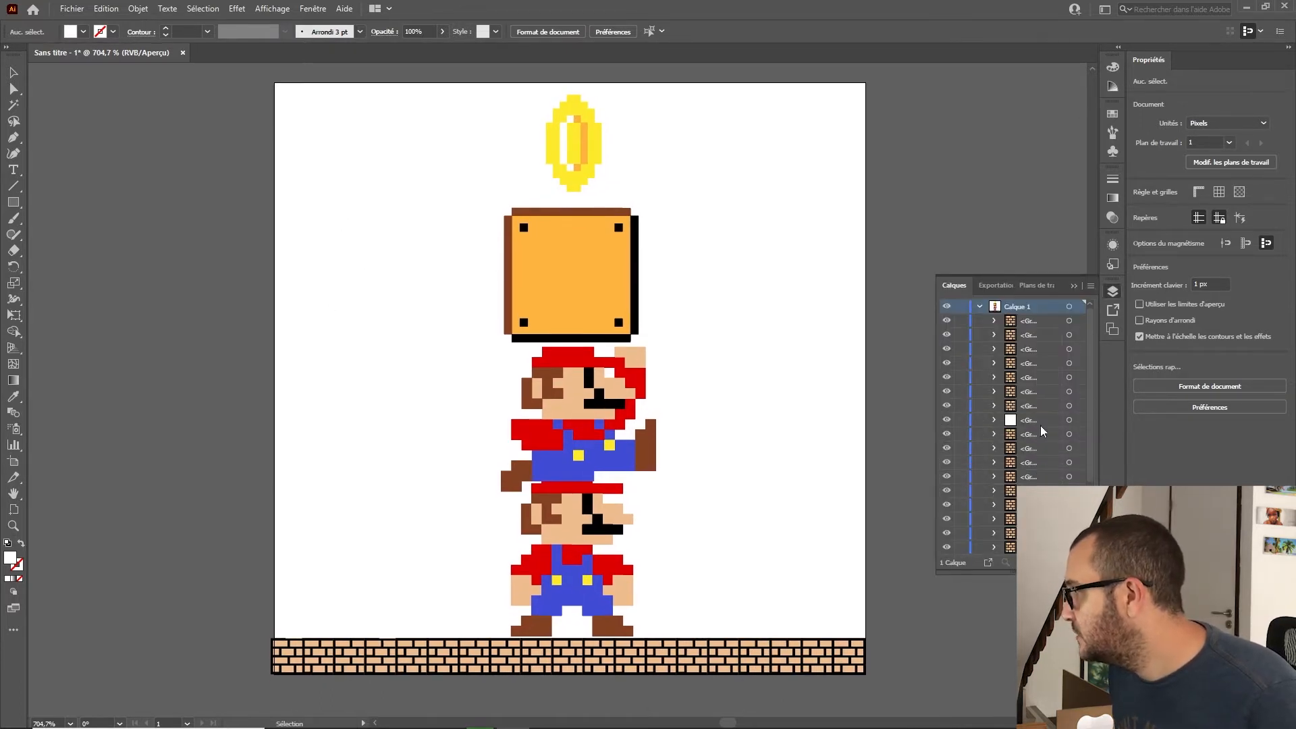
click(1022, 320)
scroll(1031, 413, down, 3)
shift+click(1030, 491)
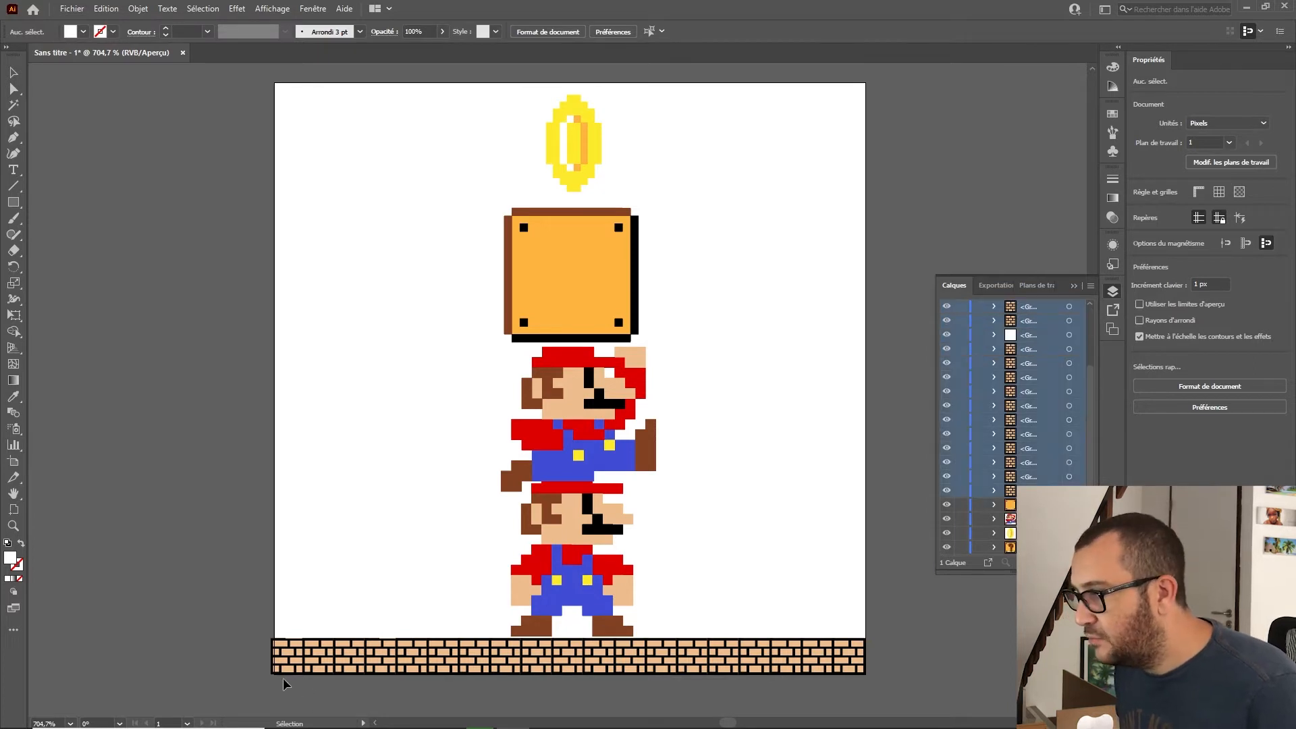
drag(240, 667, 912, 670)
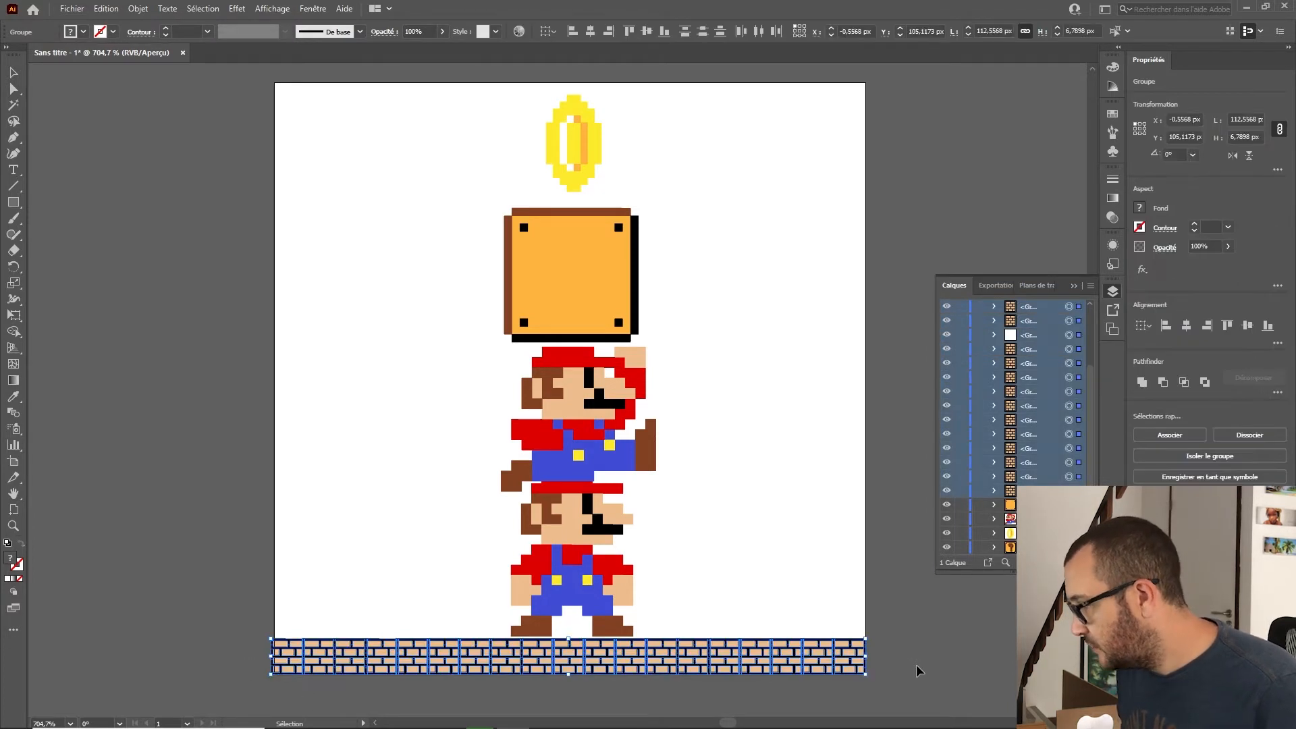
key(v)
key(ctrl+g)
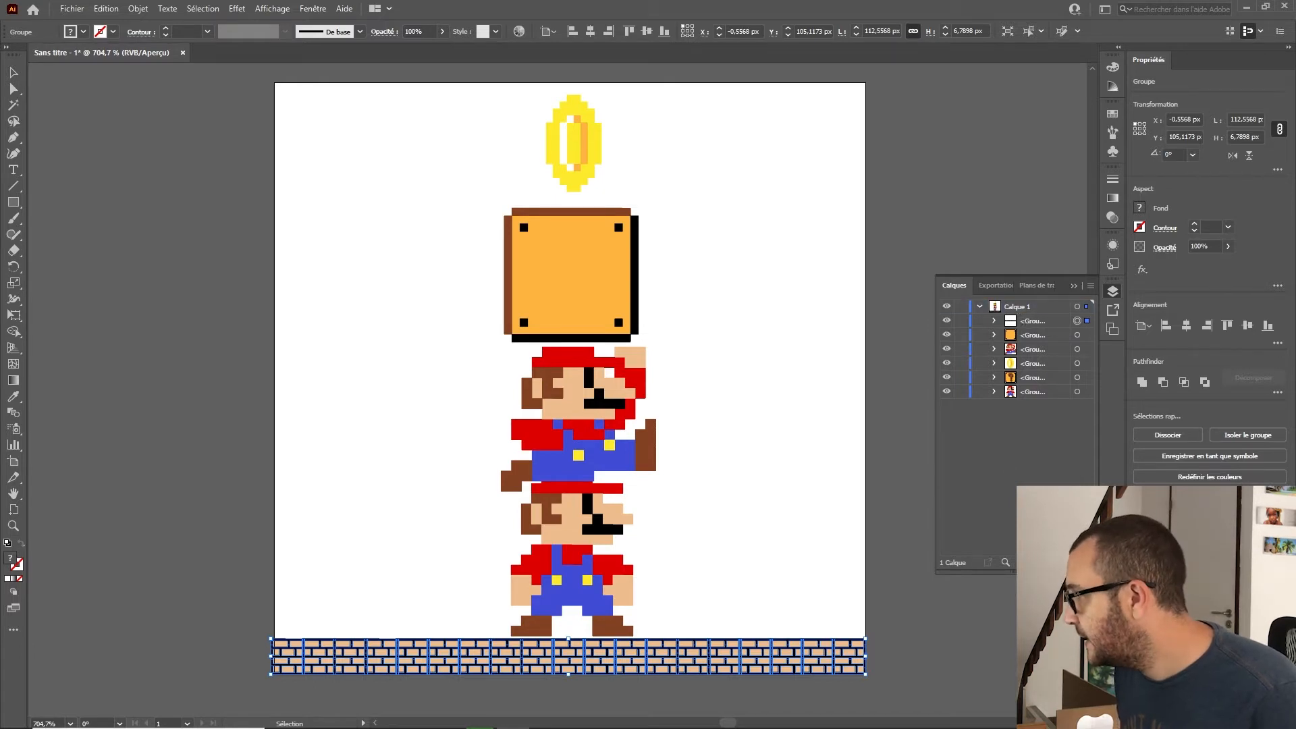
Step: Add a new layer and rename the original layer sol
key(ctrl+l)
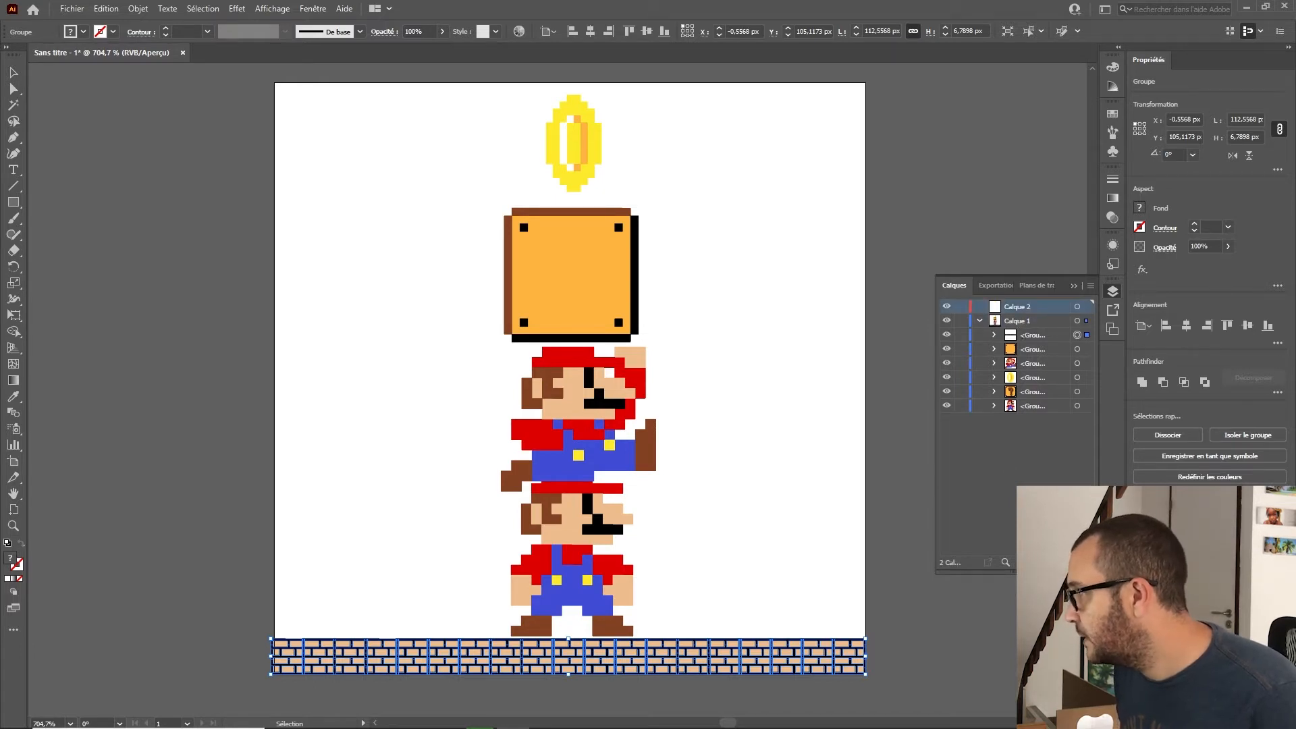
click(1020, 324)
double_click(1016, 322)
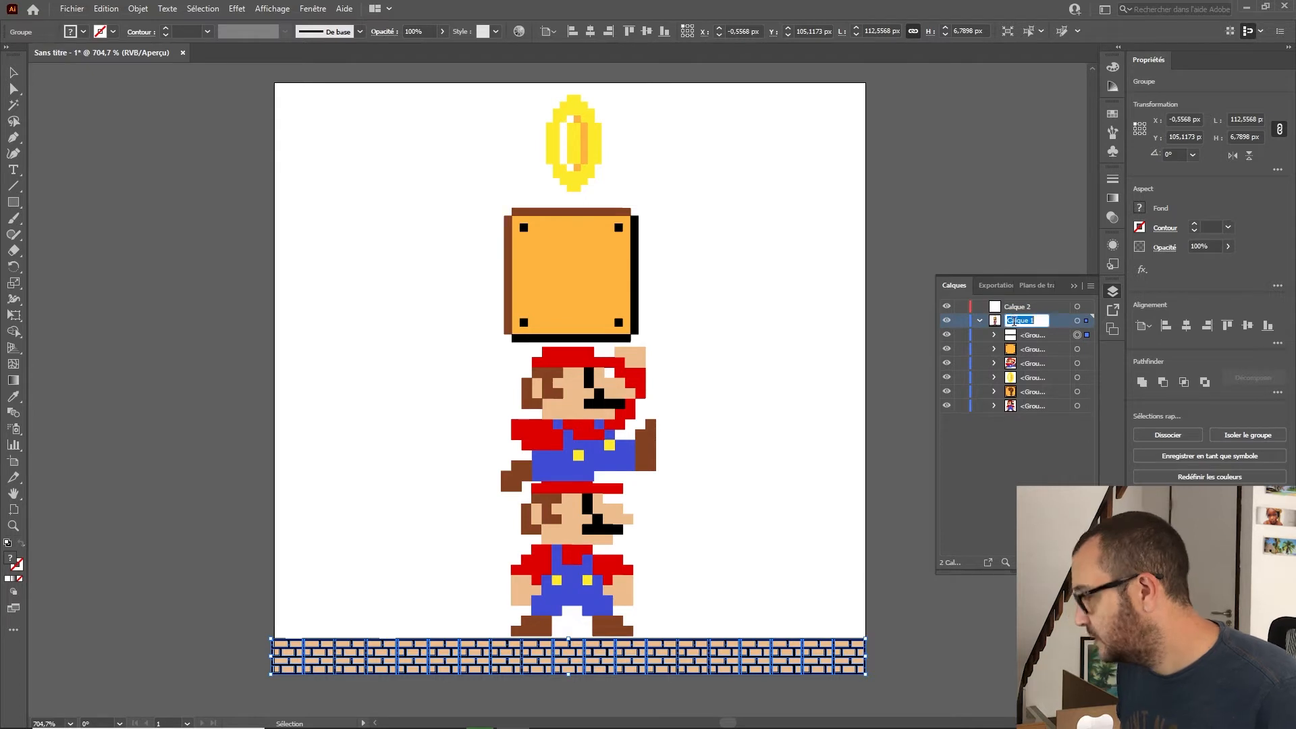
text(sol)
key(Return)
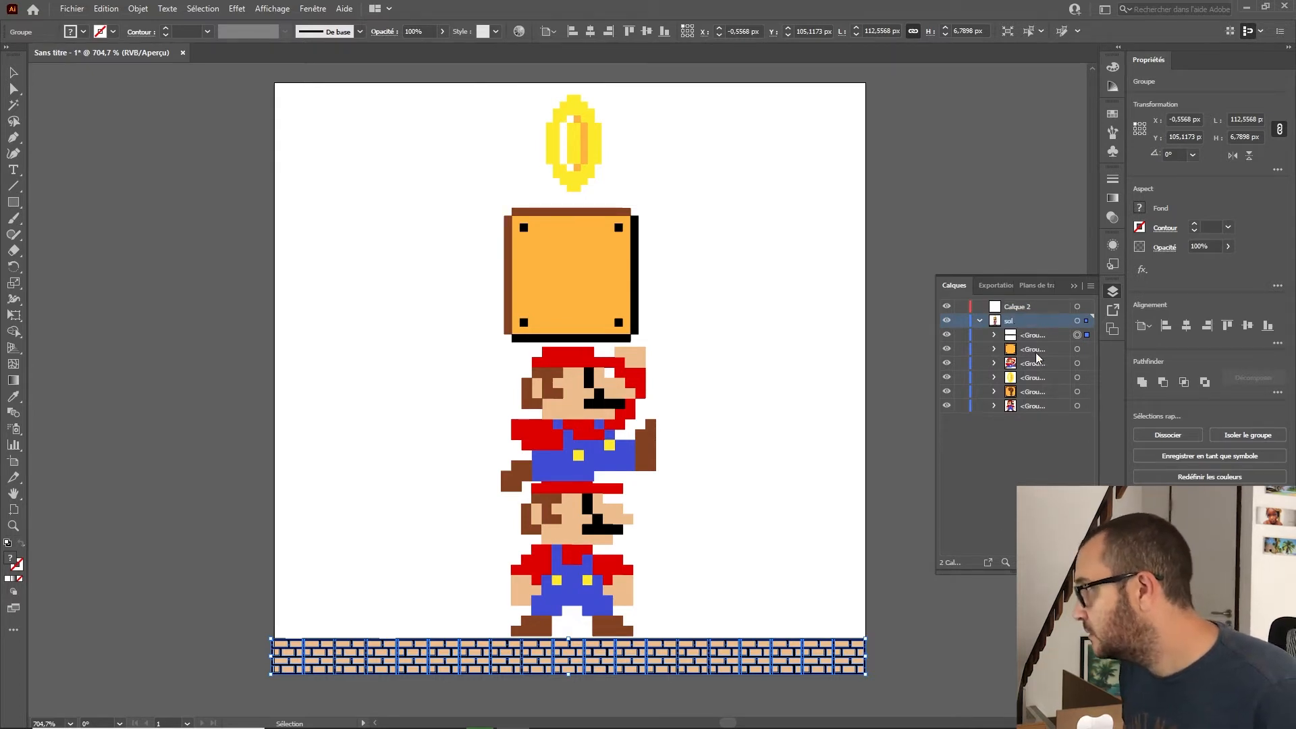
Step: Rename the new top layer Mario 1
double_click(1020, 305)
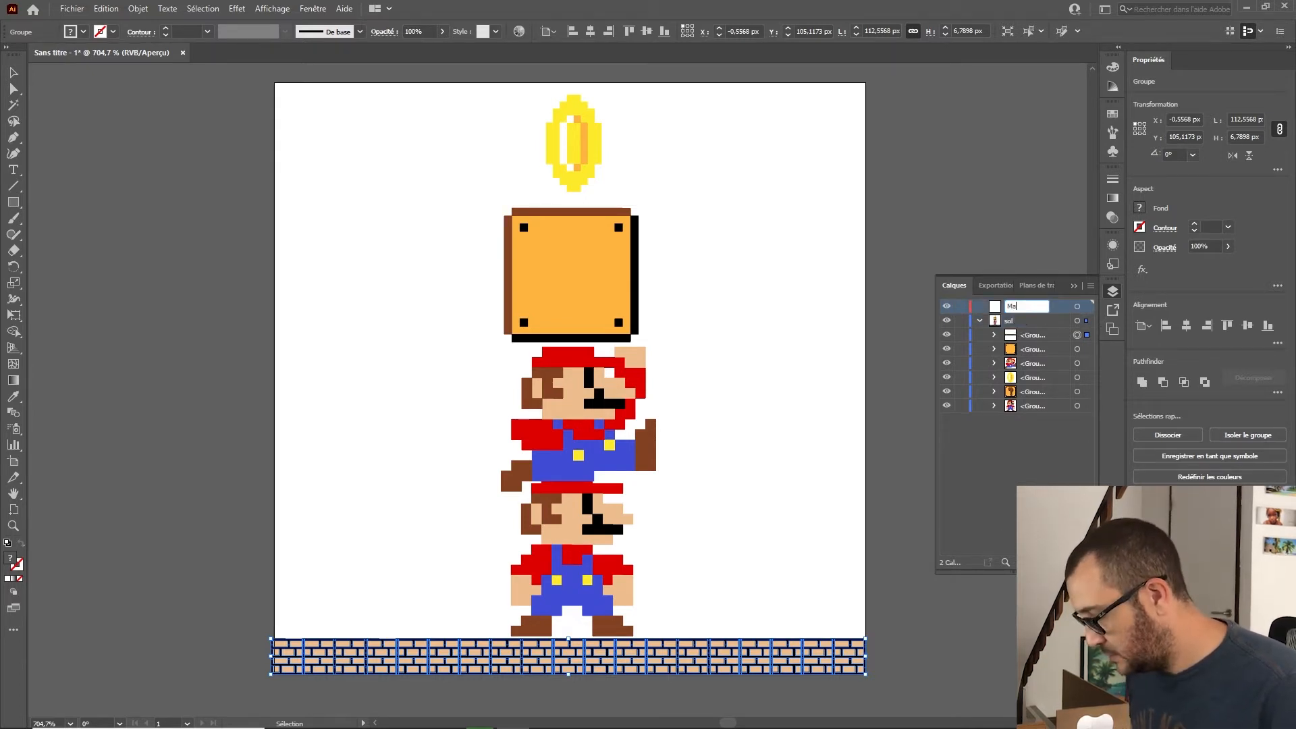
text(Mario 1)
key(Return)
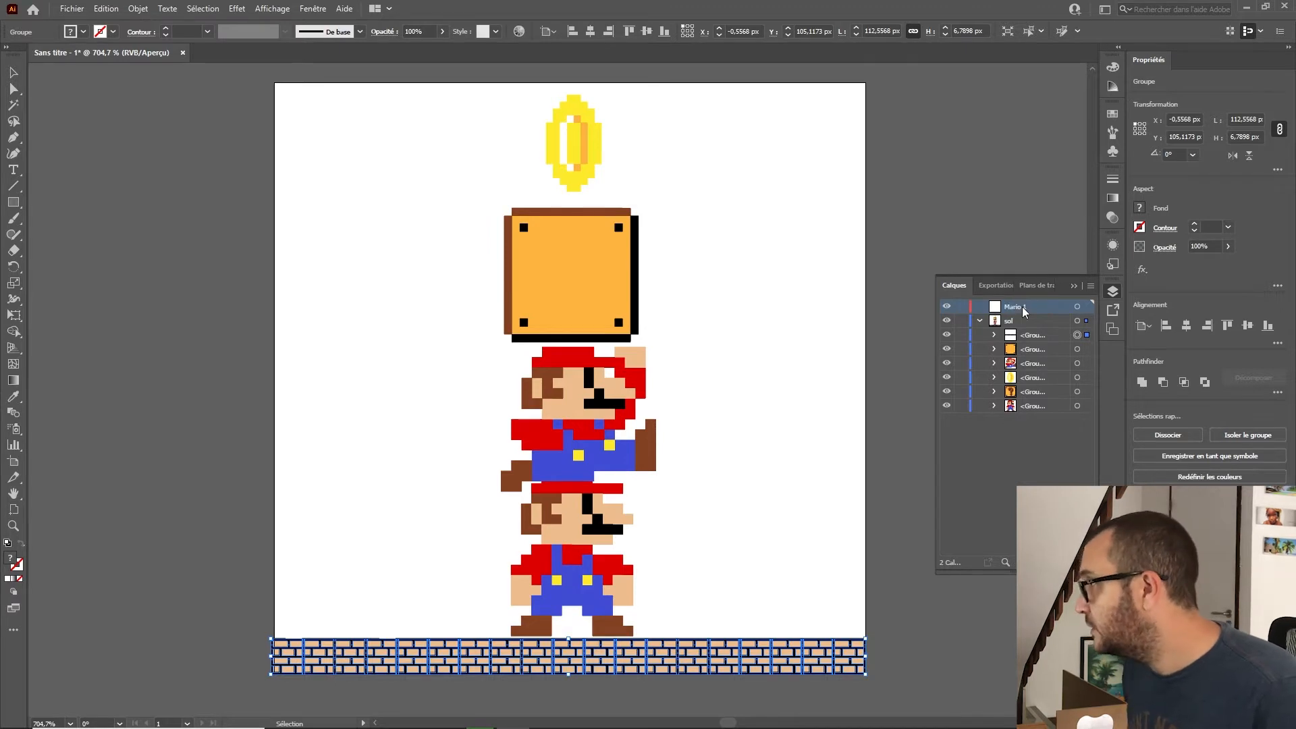
Step: Add another layer and name it Mario 2
key(ctrl+l)
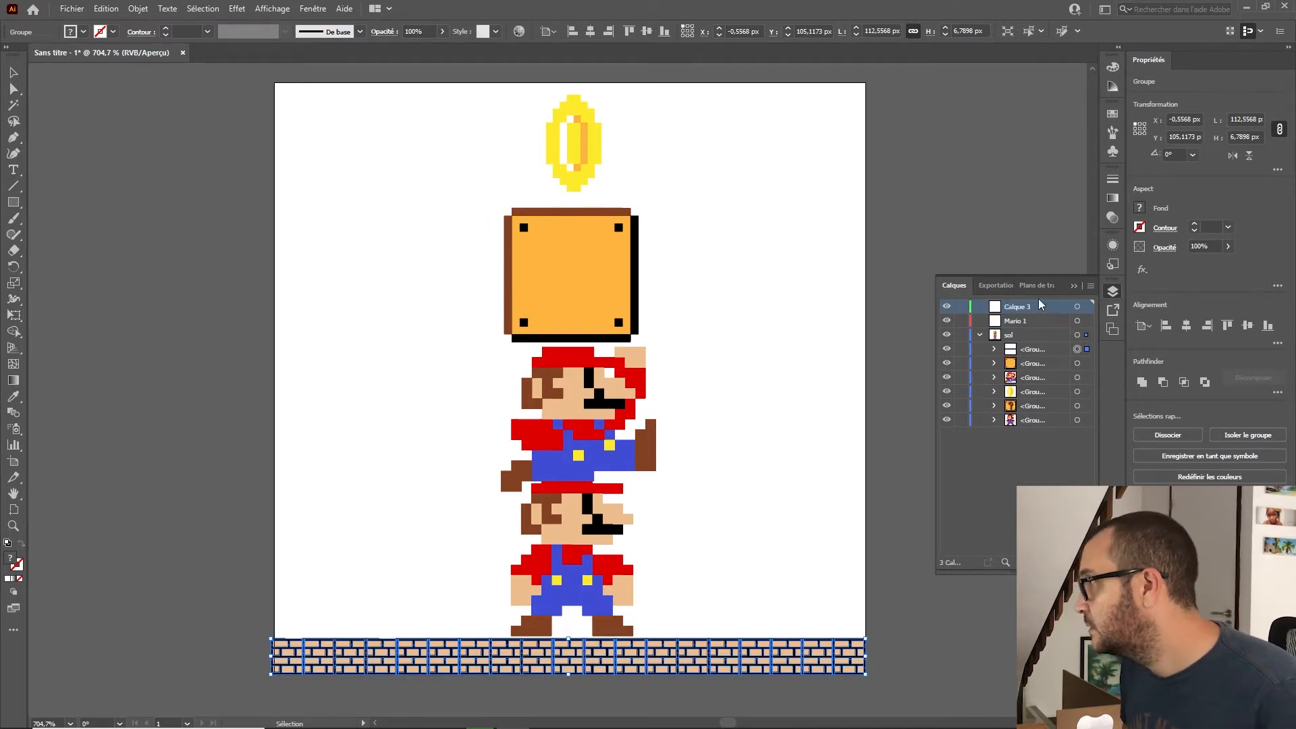
double_click(1017, 308)
text(Mario)
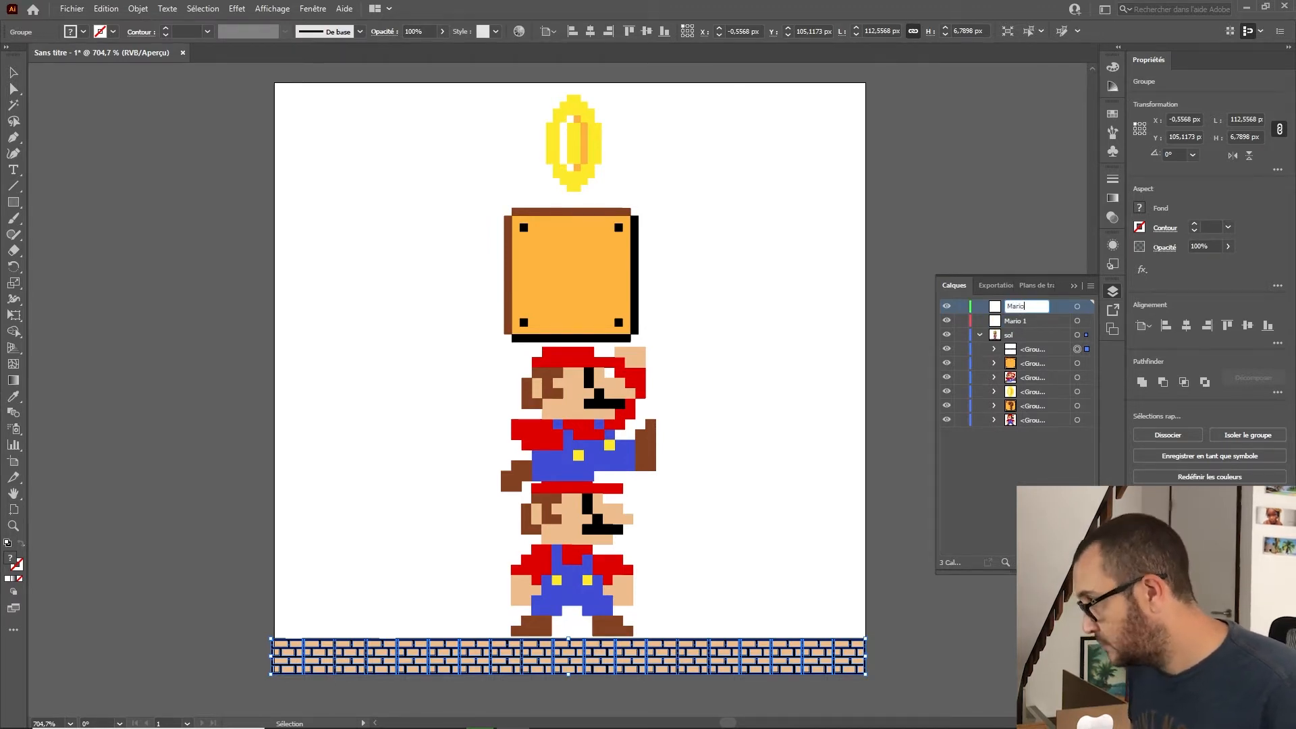
text( 2)
key(Return)
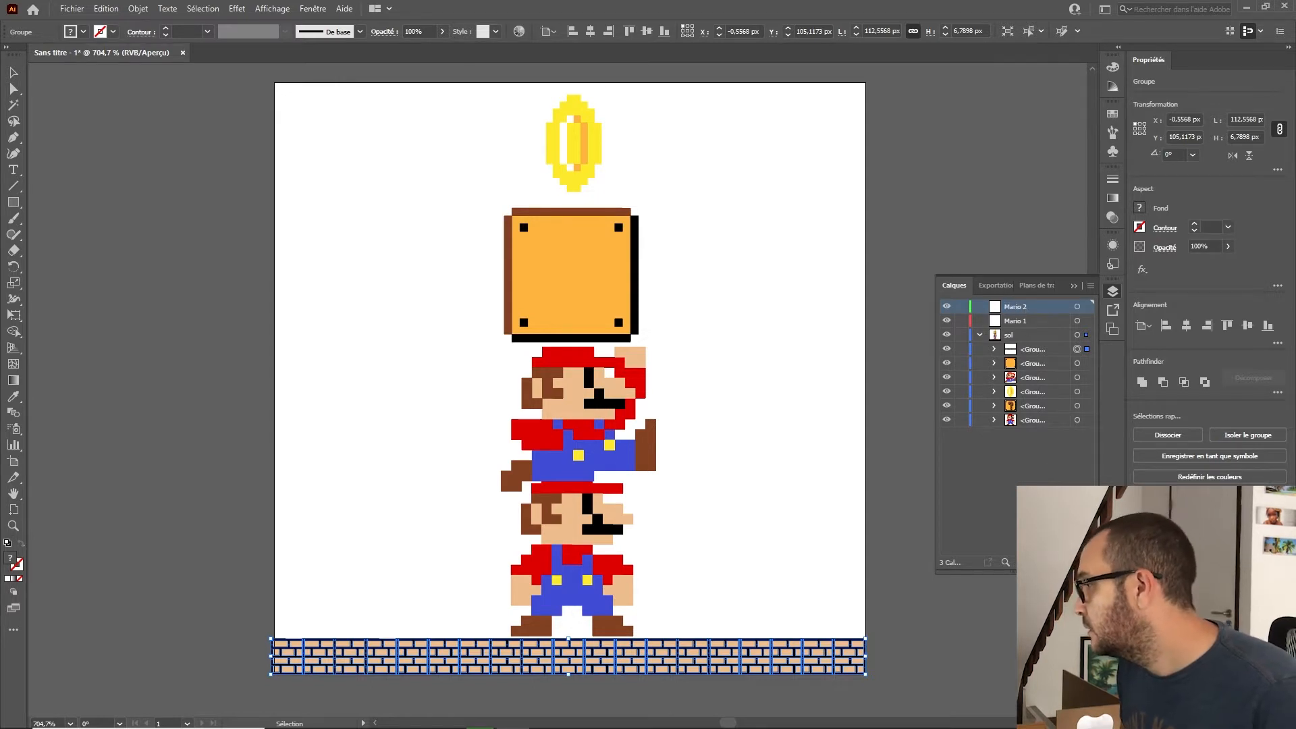
Step: Add another layer and name it box 1
key(ctrl+l)
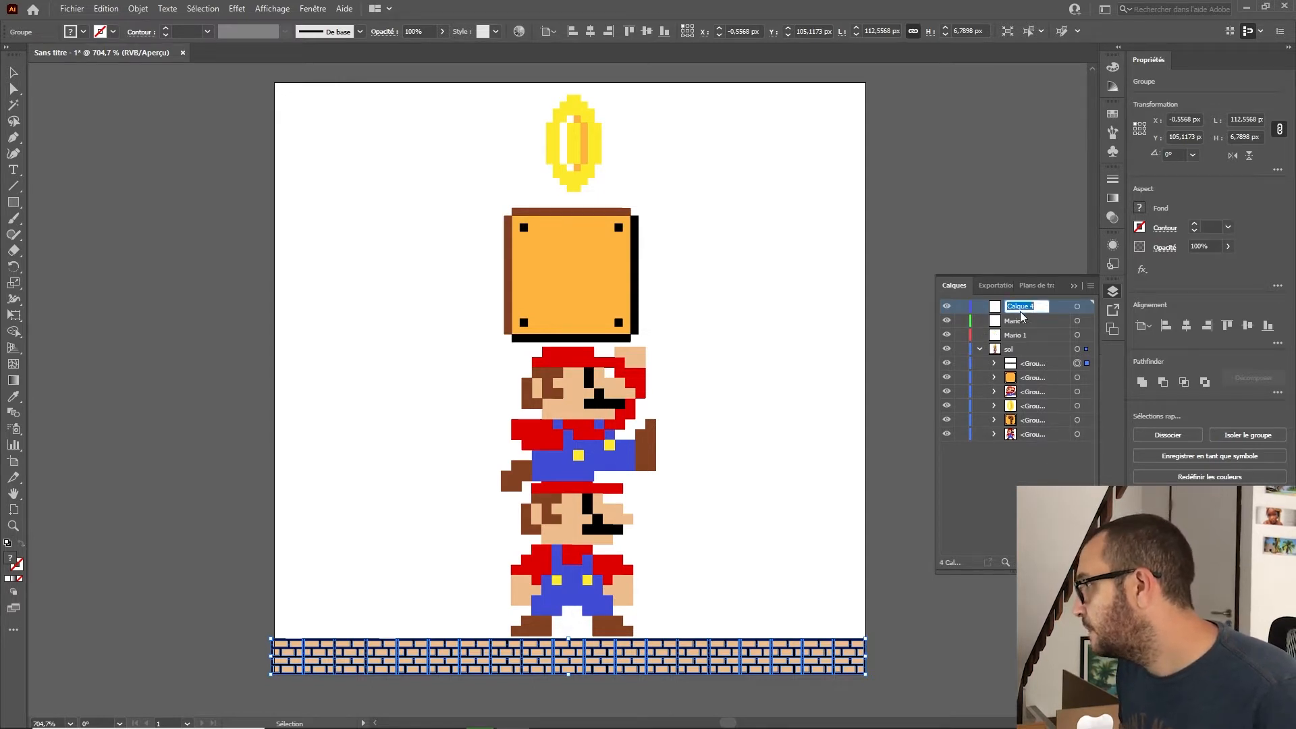
double_click(1021, 311)
click(865, 335)
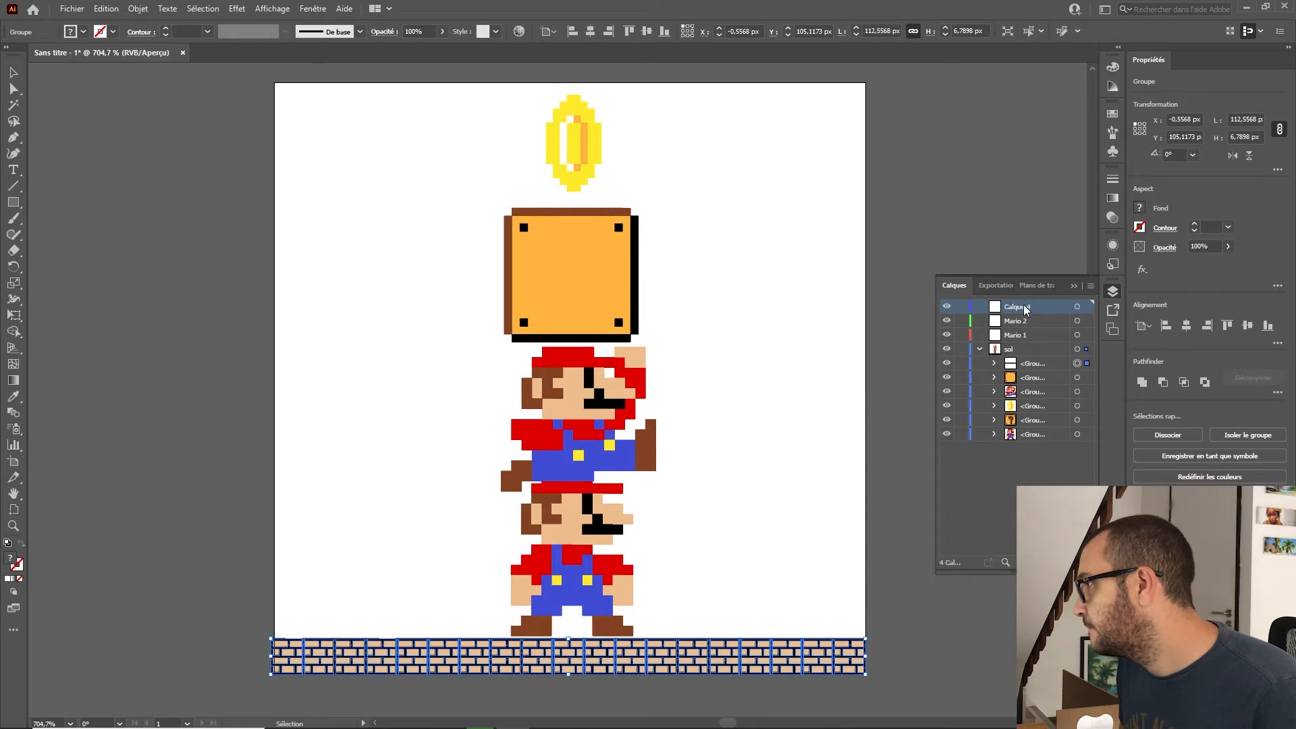
double_click(1020, 308)
text(b)
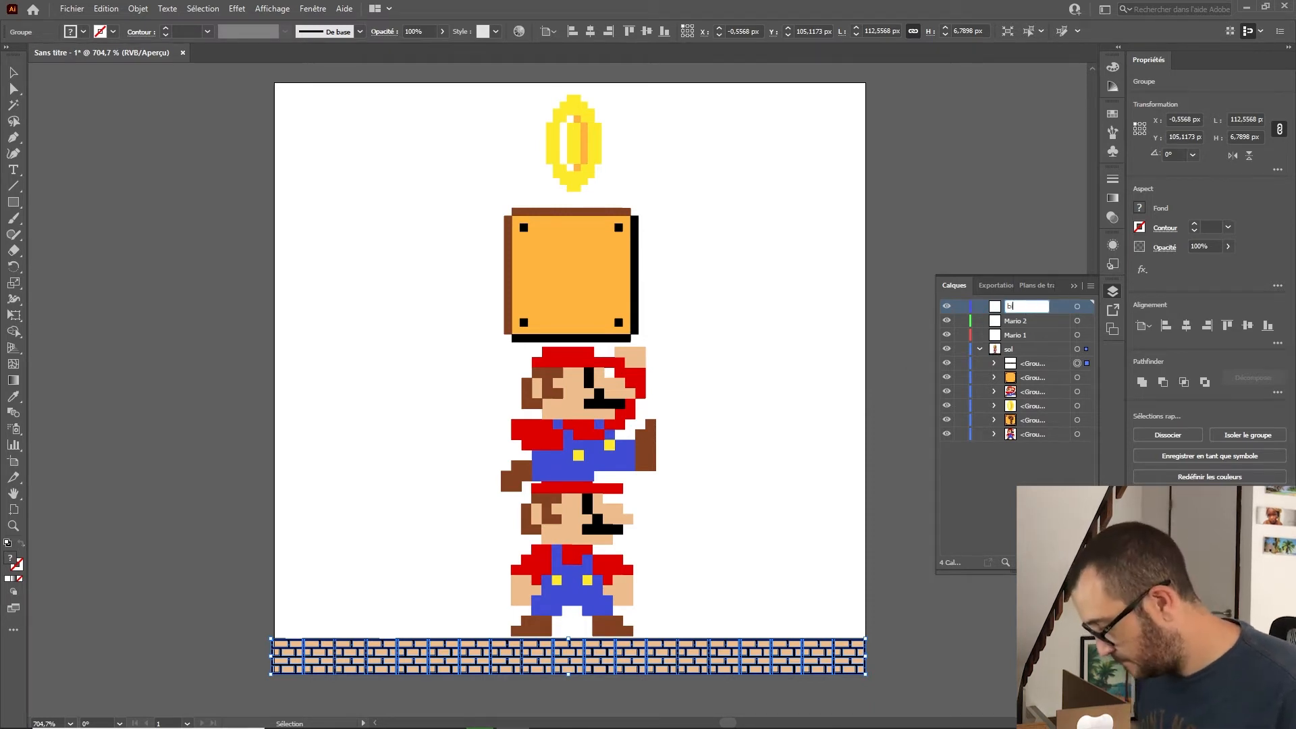
text(ox)
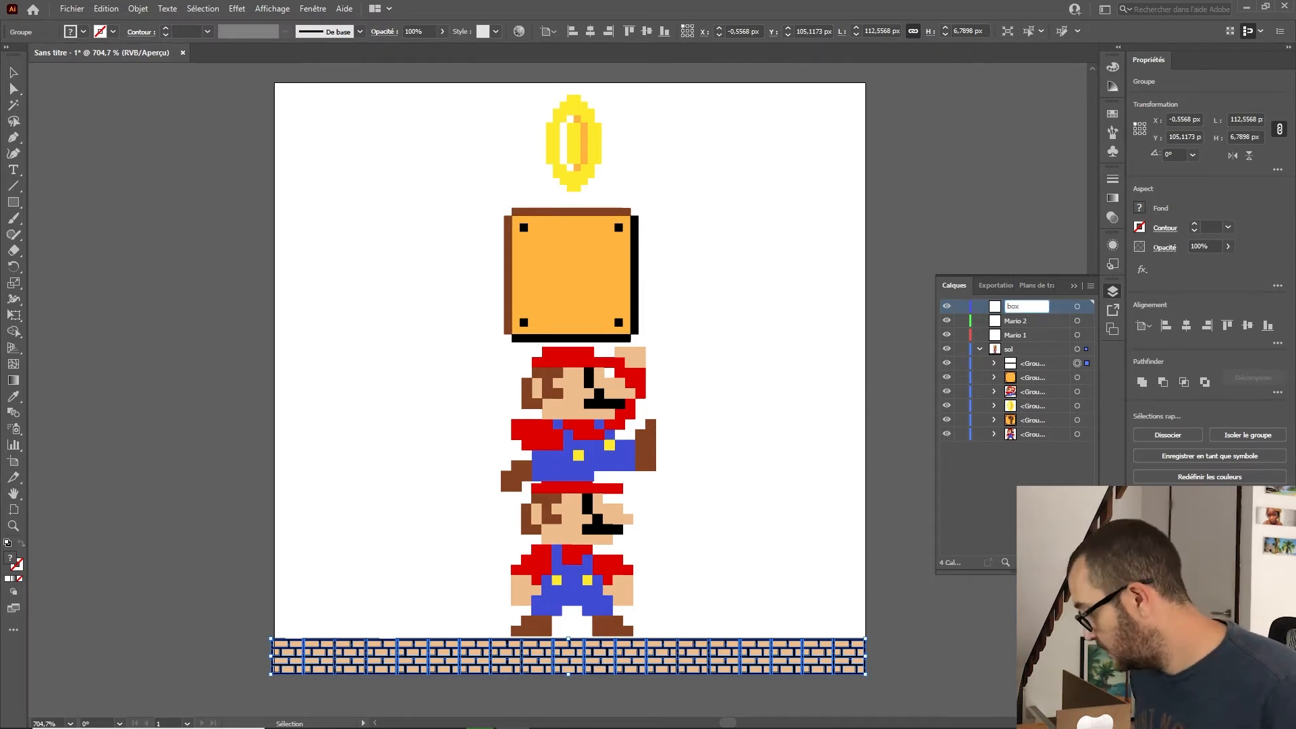
text( 1)
key(Return)
Step: Add another layer and name it box 2
key(ctrl+l)
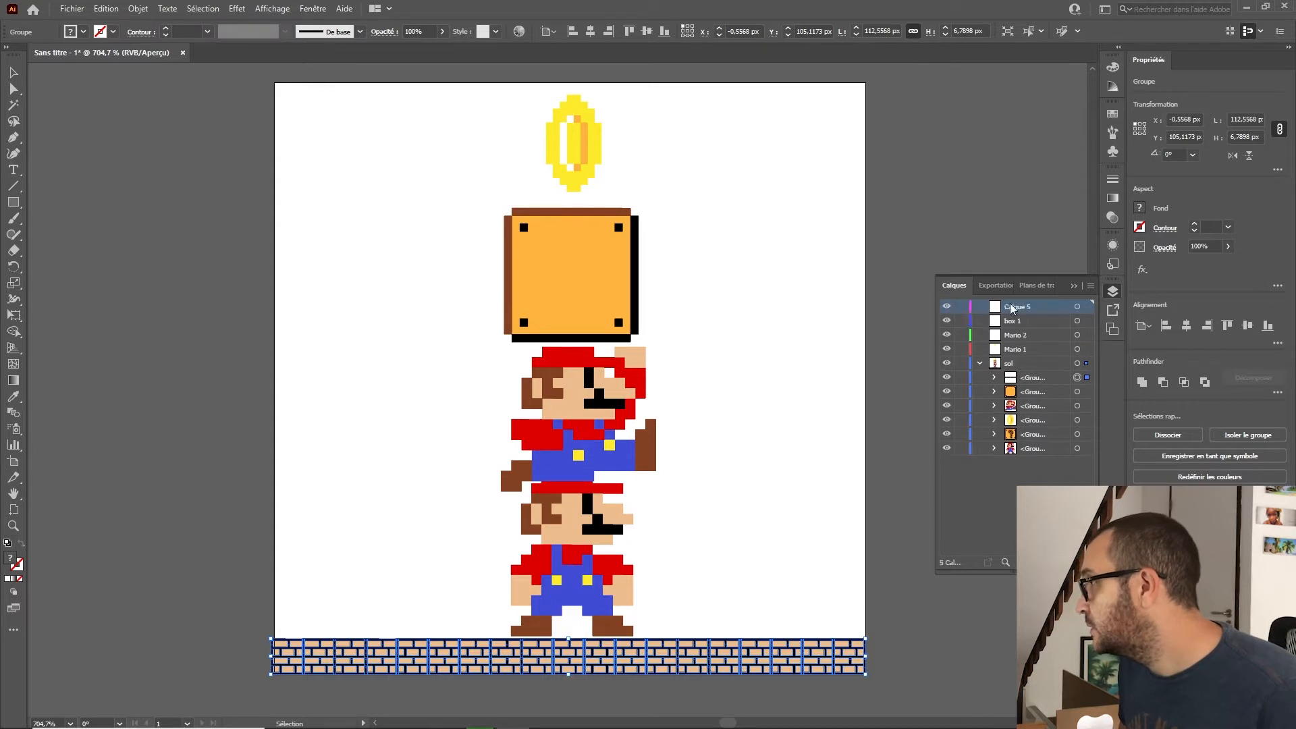
double_click(1016, 307)
text(box)
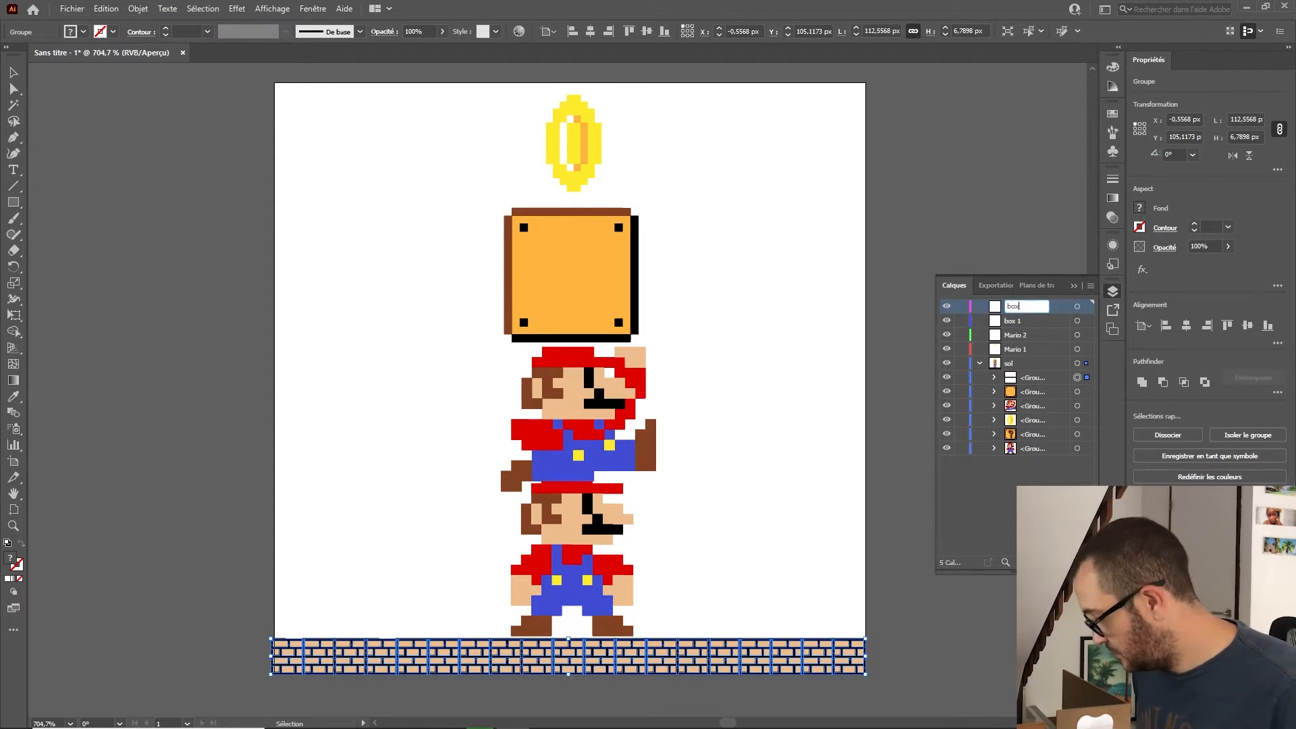
text(22)
key(Return)
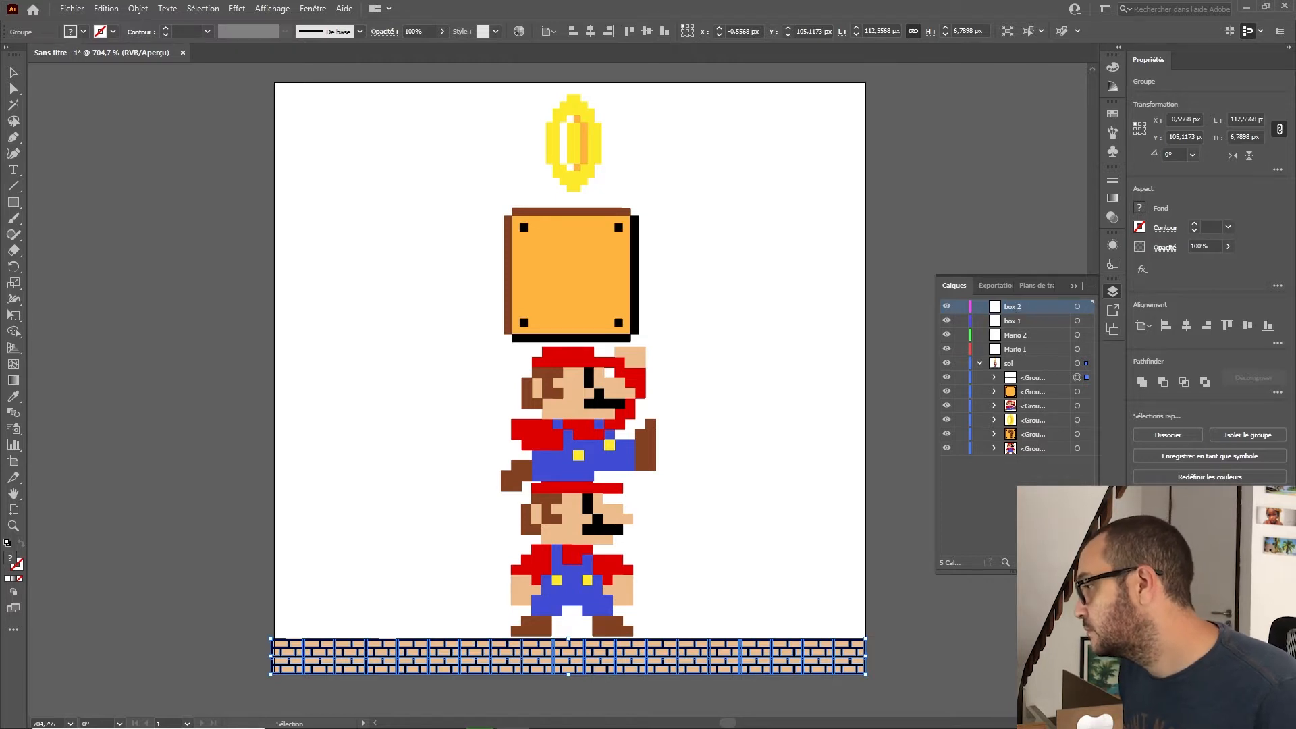
Step: Add another layer and name it piece through the layer options
key(ctrl+l)
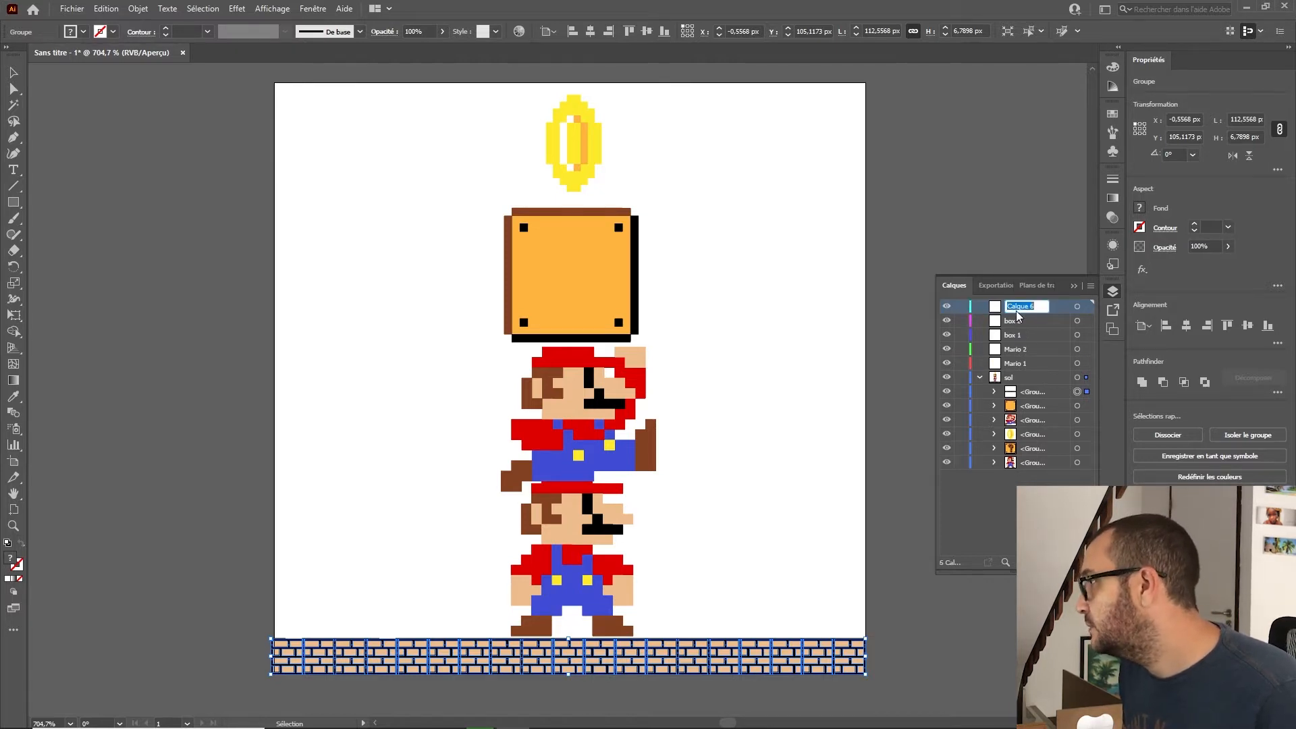
double_click(1015, 311)
text(piec)
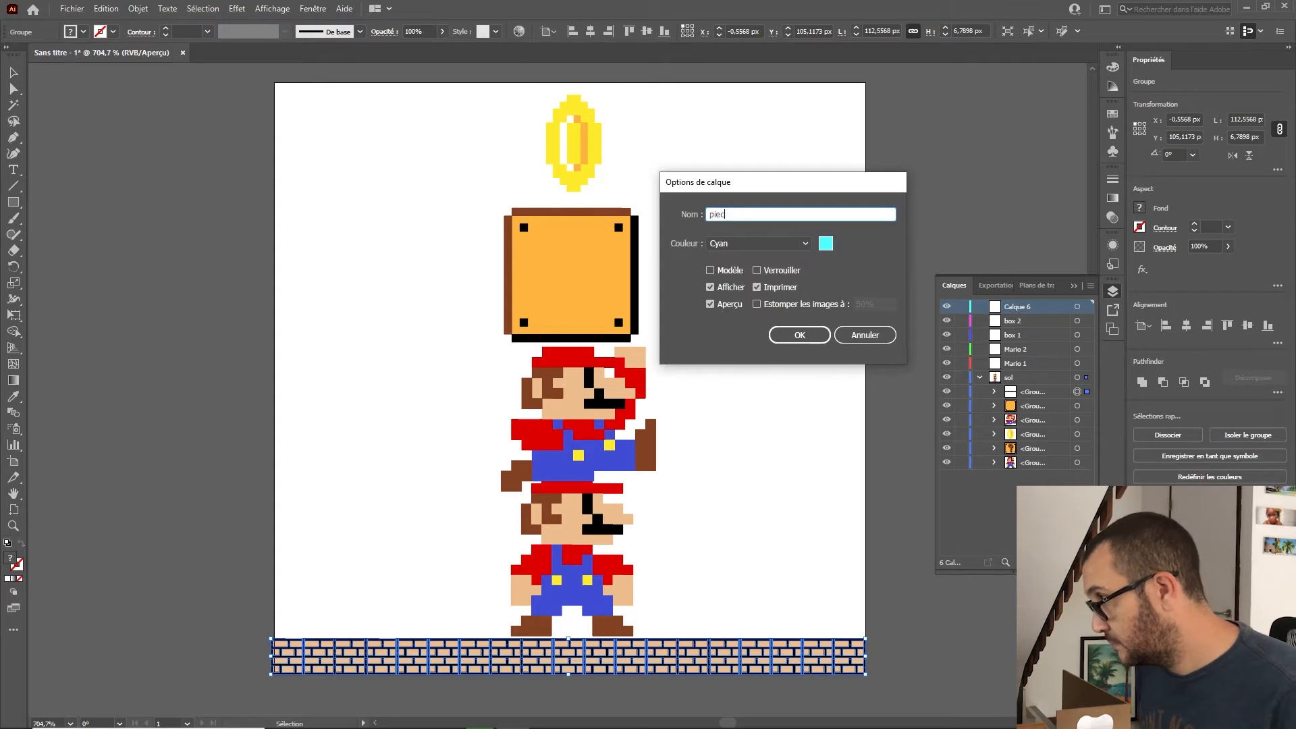
text(e)
key(Return)
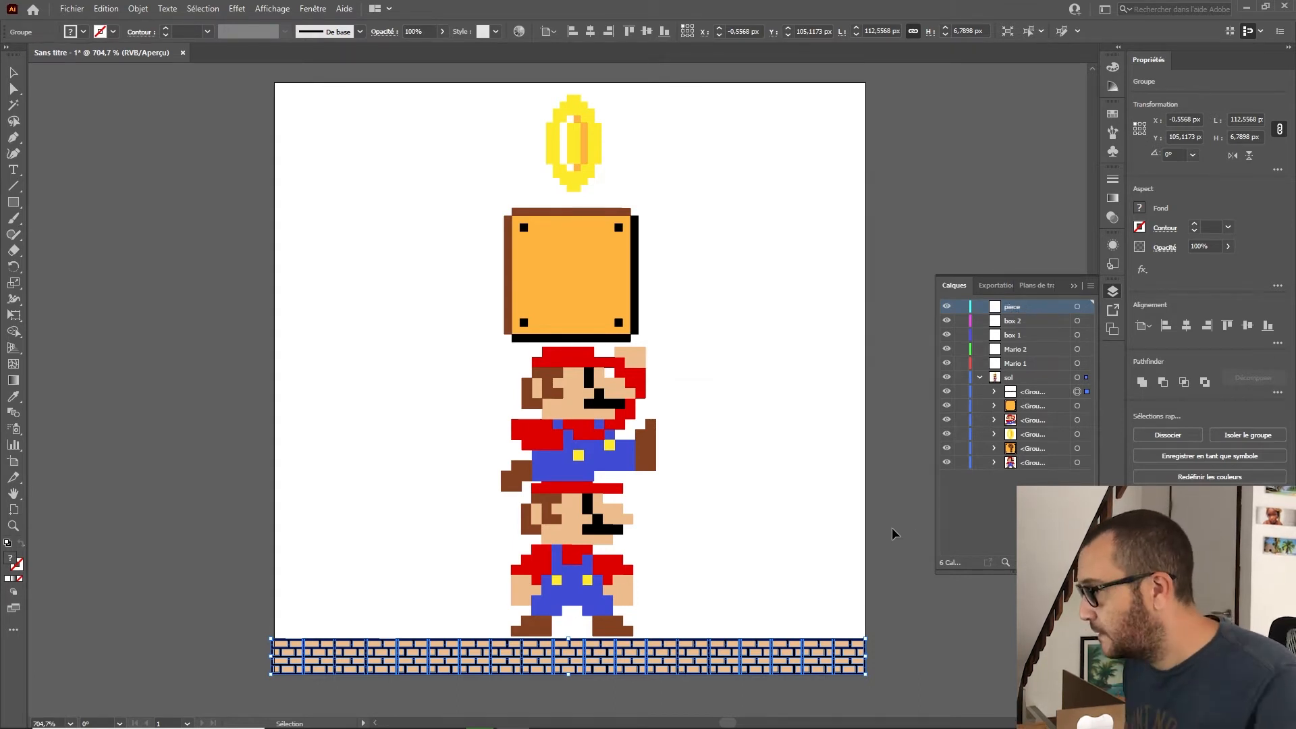
Step: Open the Symbols panel and delete all the default symbols from it
click(901, 555)
click(854, 669)
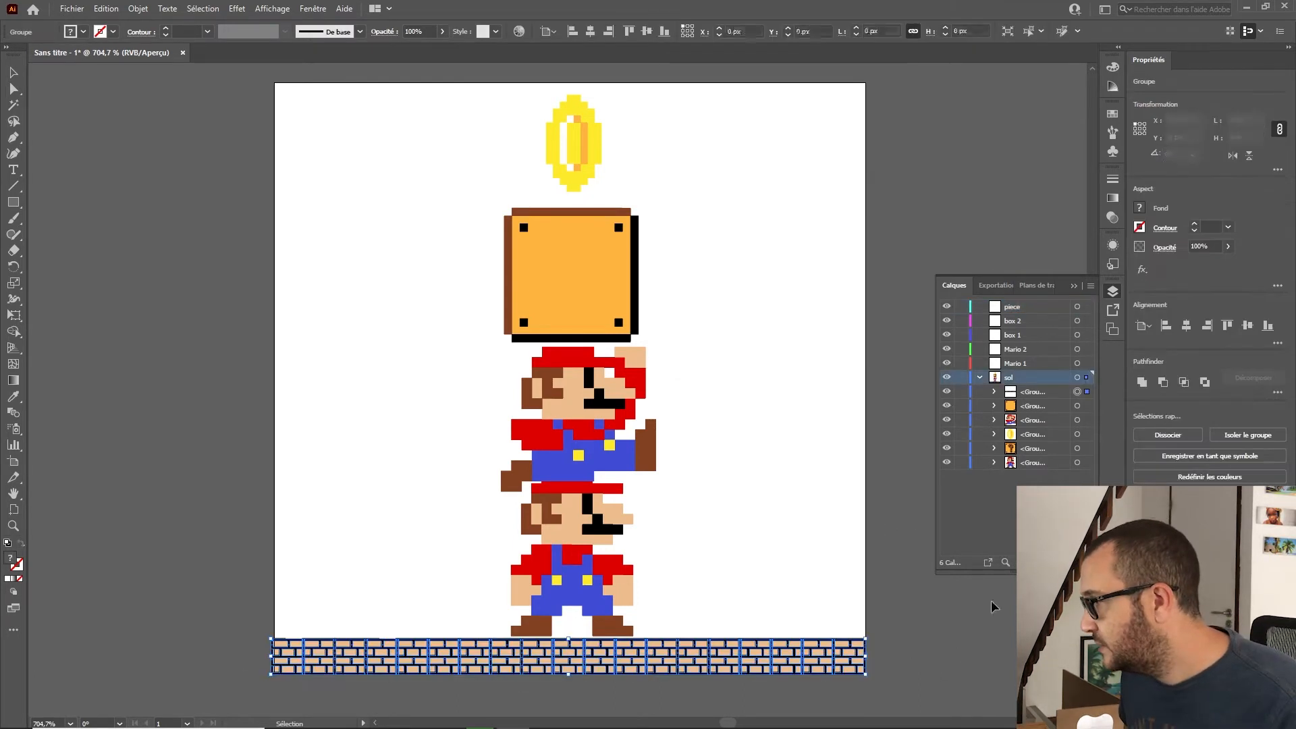
click(1114, 136)
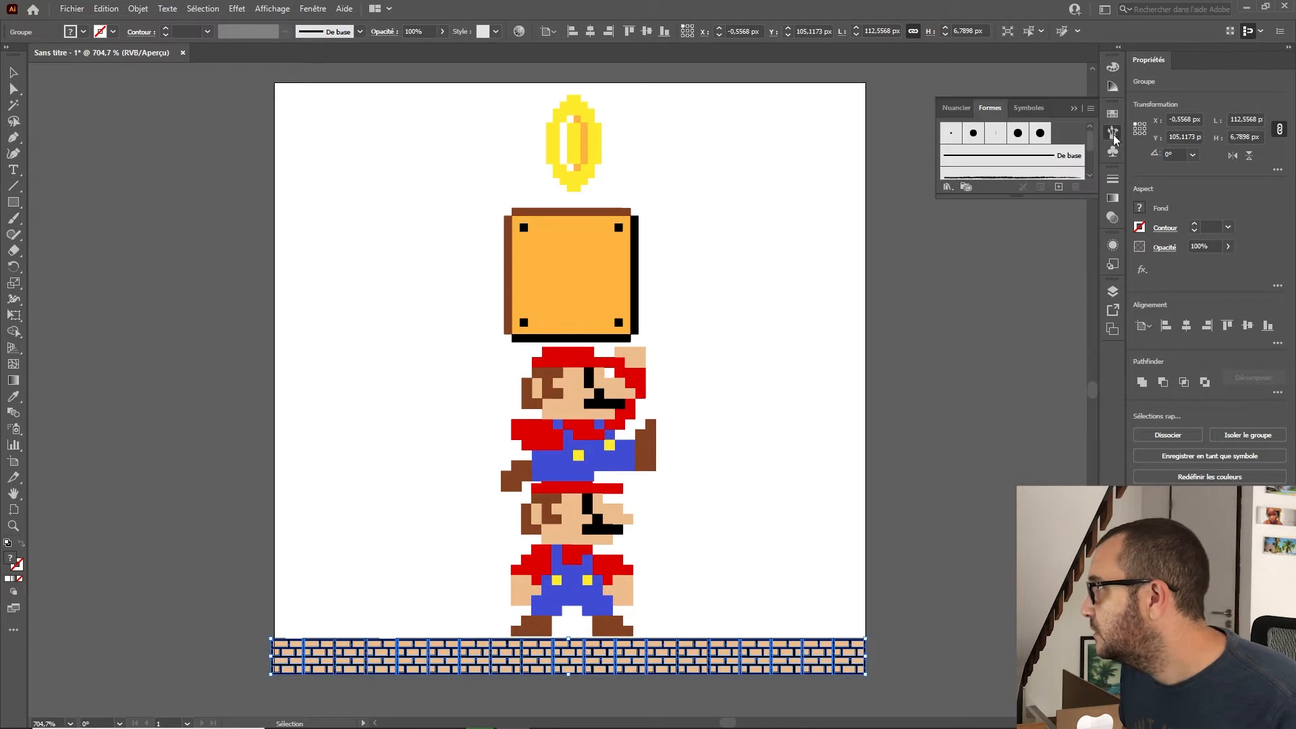
click(1112, 151)
click(1091, 108)
click(962, 254)
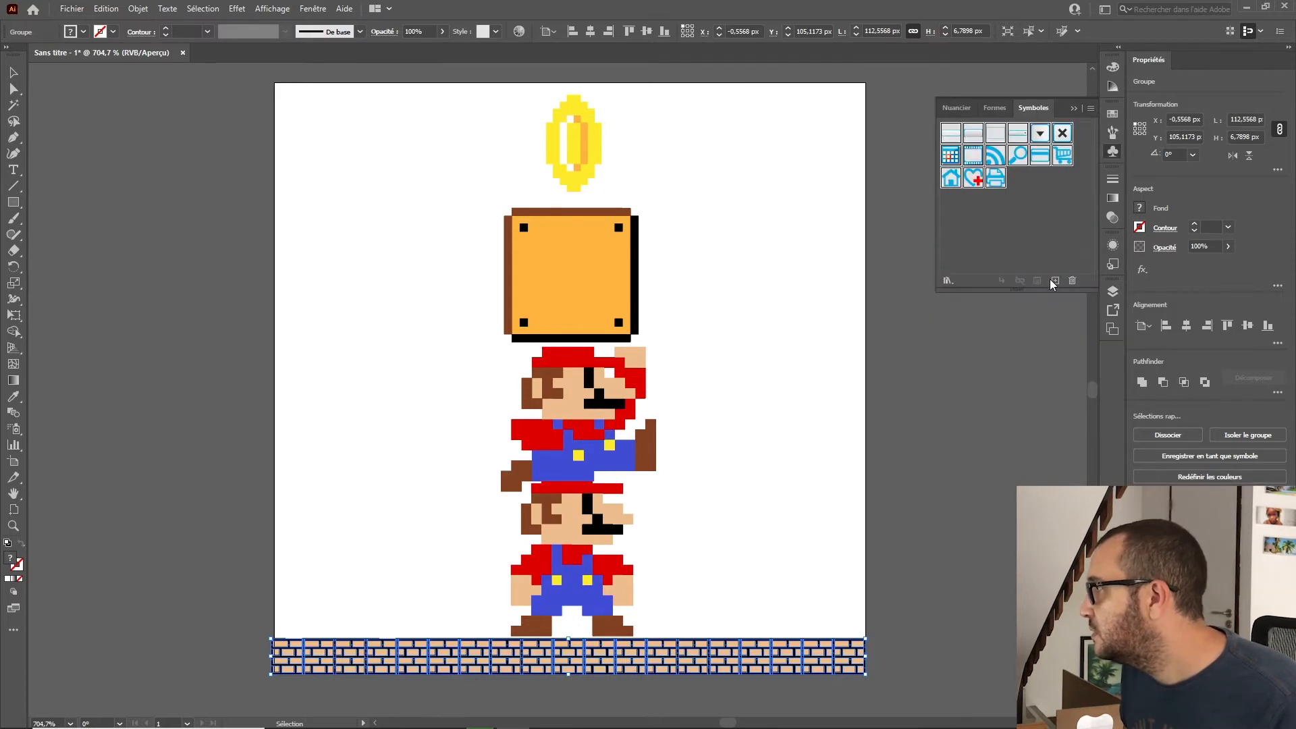
click(1071, 281)
Step: Save the selected ground group as a new symbol named sol
click(661, 390)
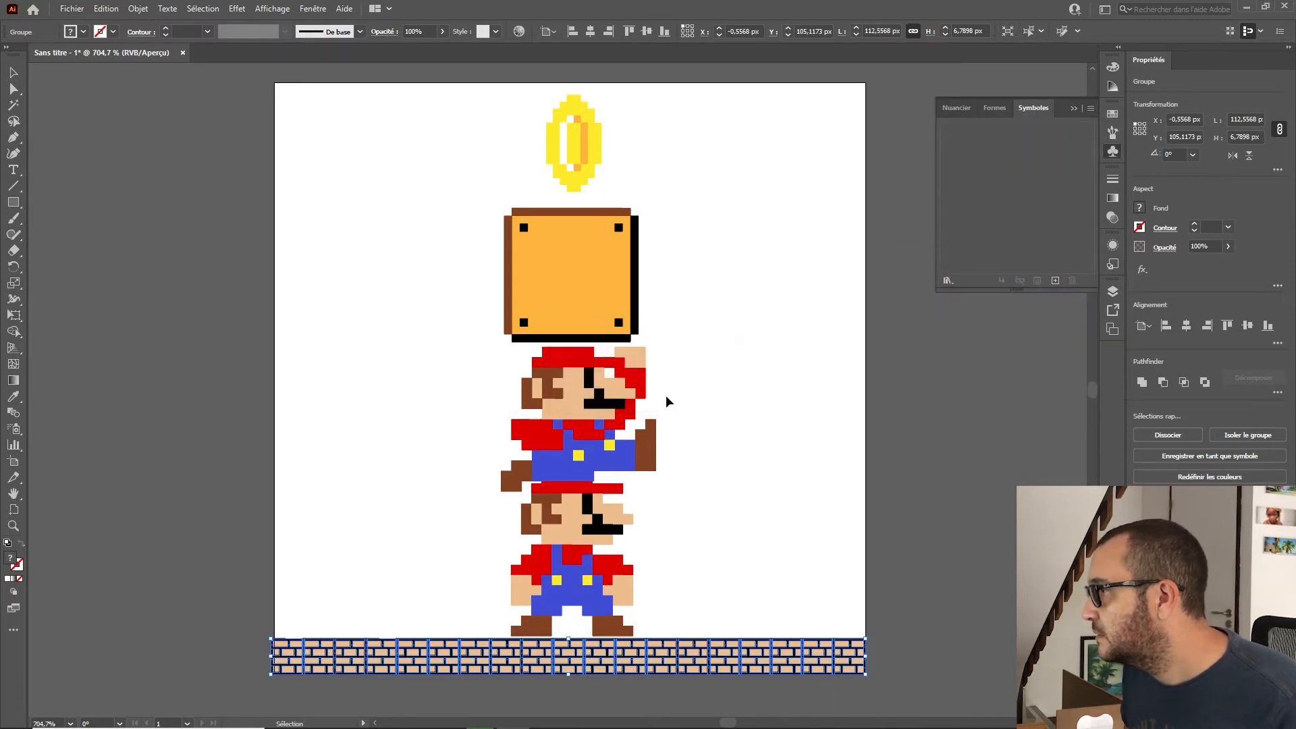
drag(794, 660, 1020, 217)
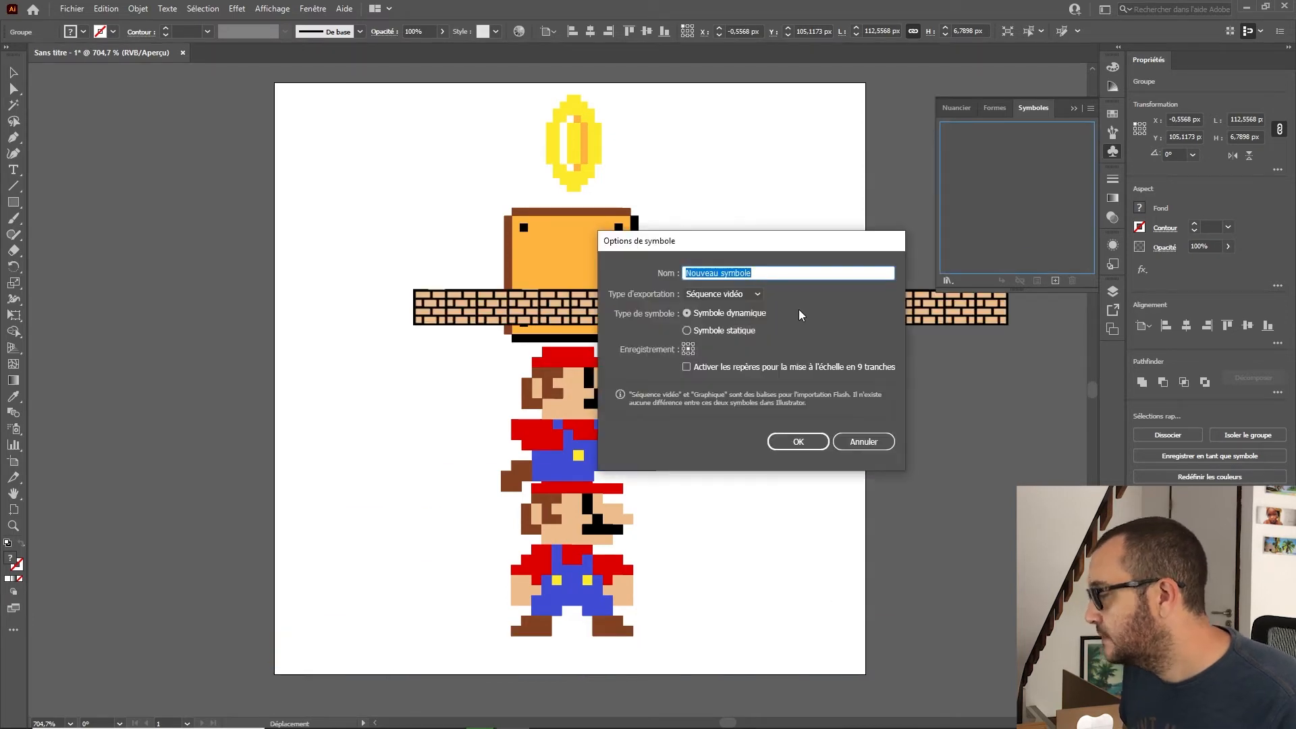
text(sol)
key(Return)
Step: Move the box, Mario and coin groups into their matching named layers
key(F7)
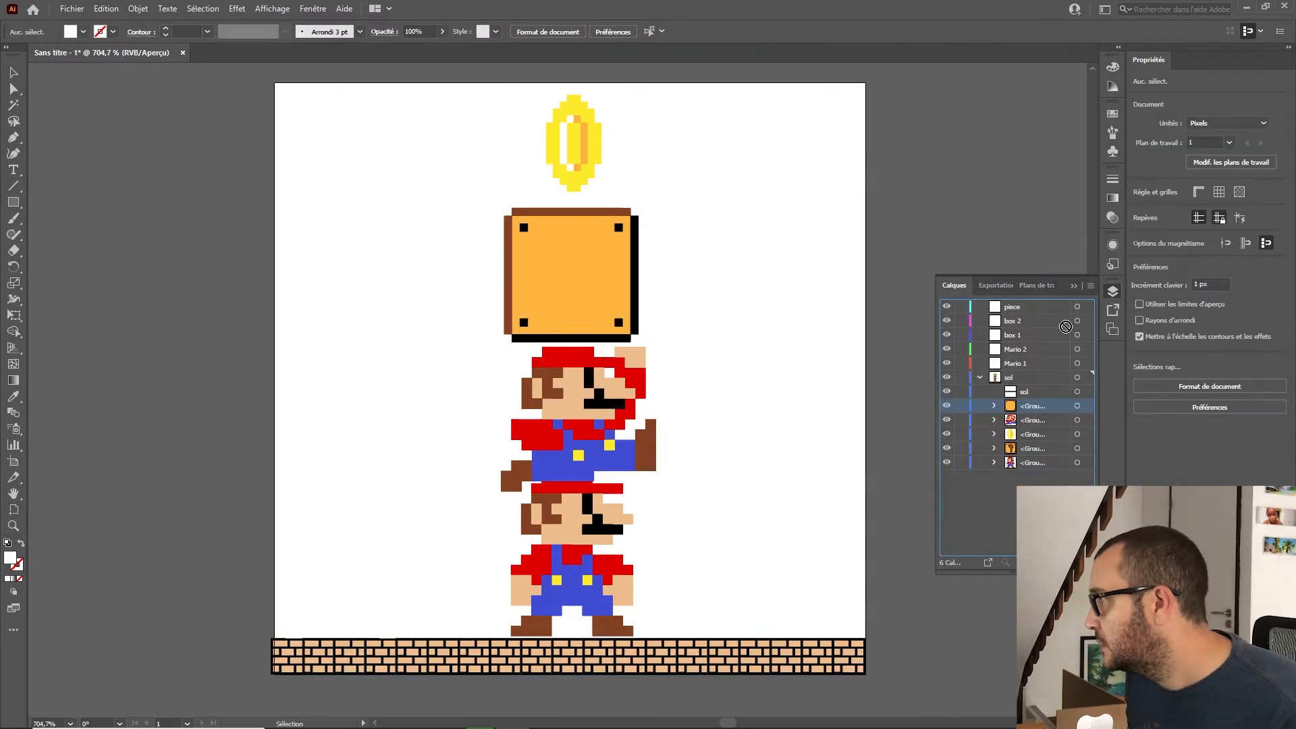
drag(1073, 318, 1079, 329)
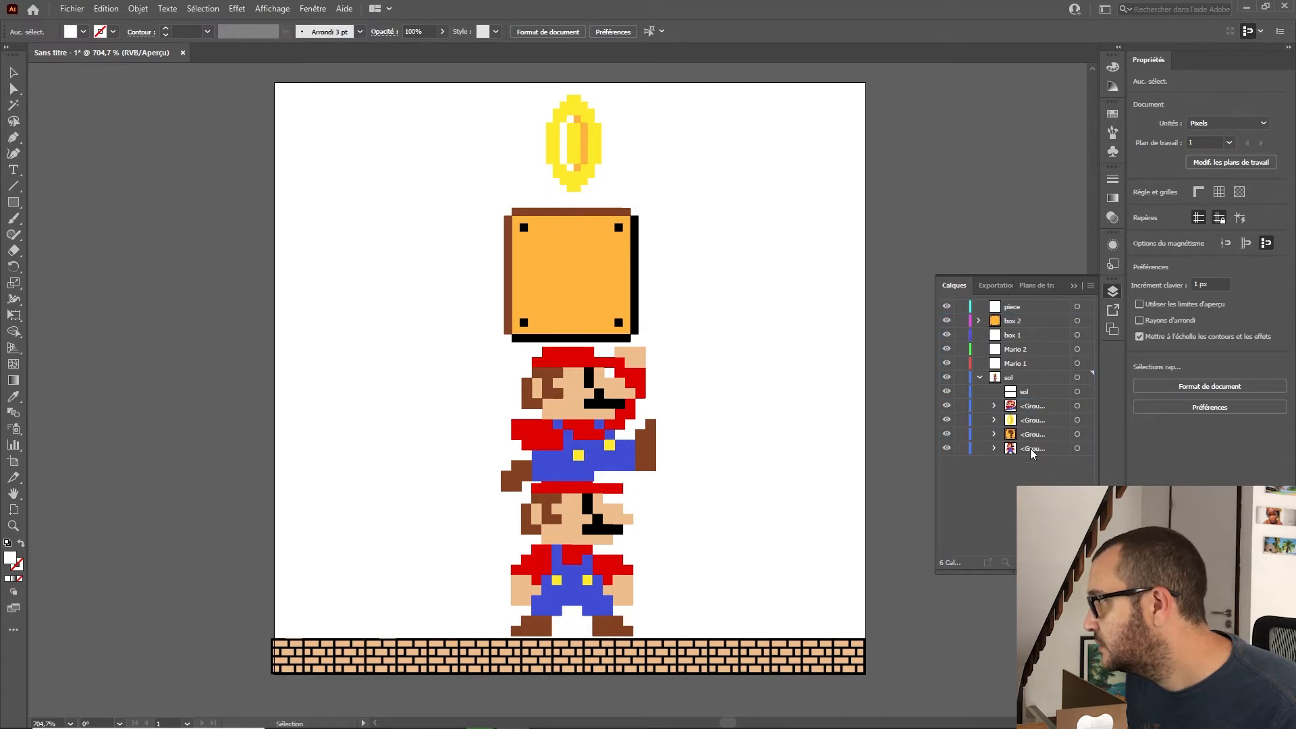
drag(1031, 451, 1024, 352)
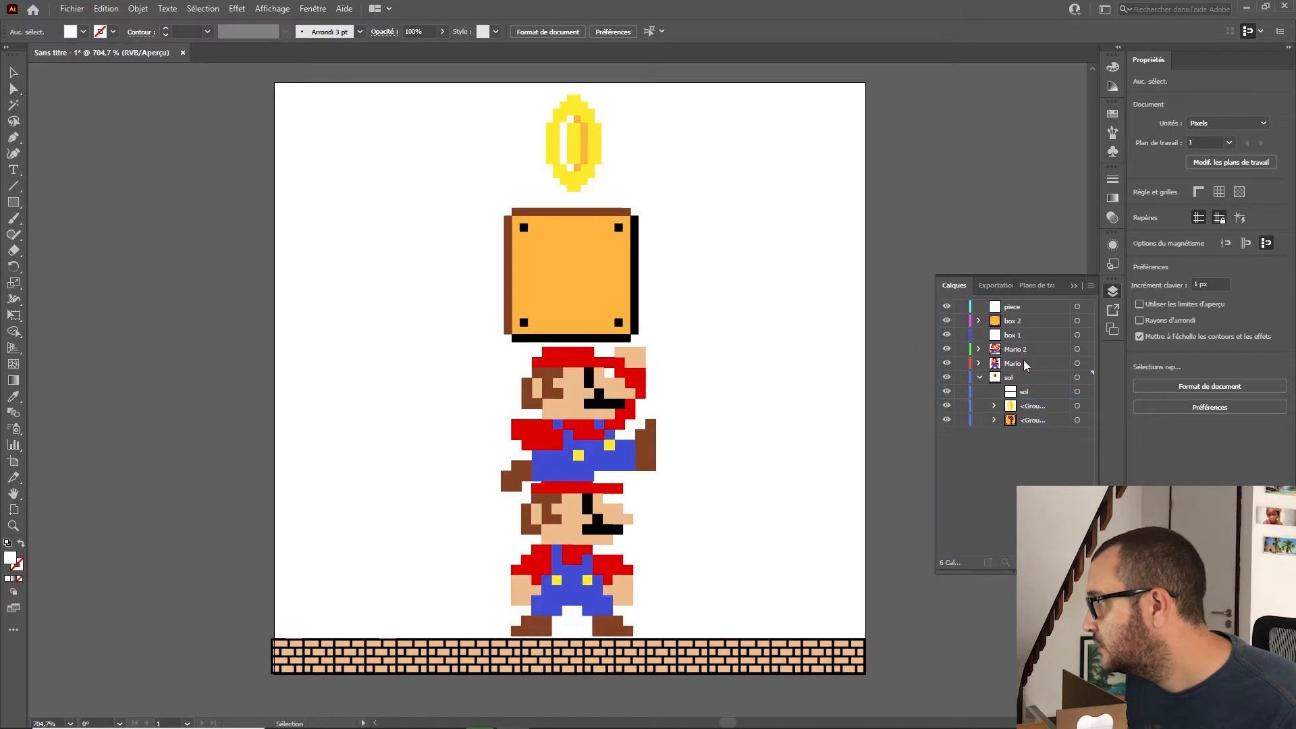
drag(1034, 423, 1016, 307)
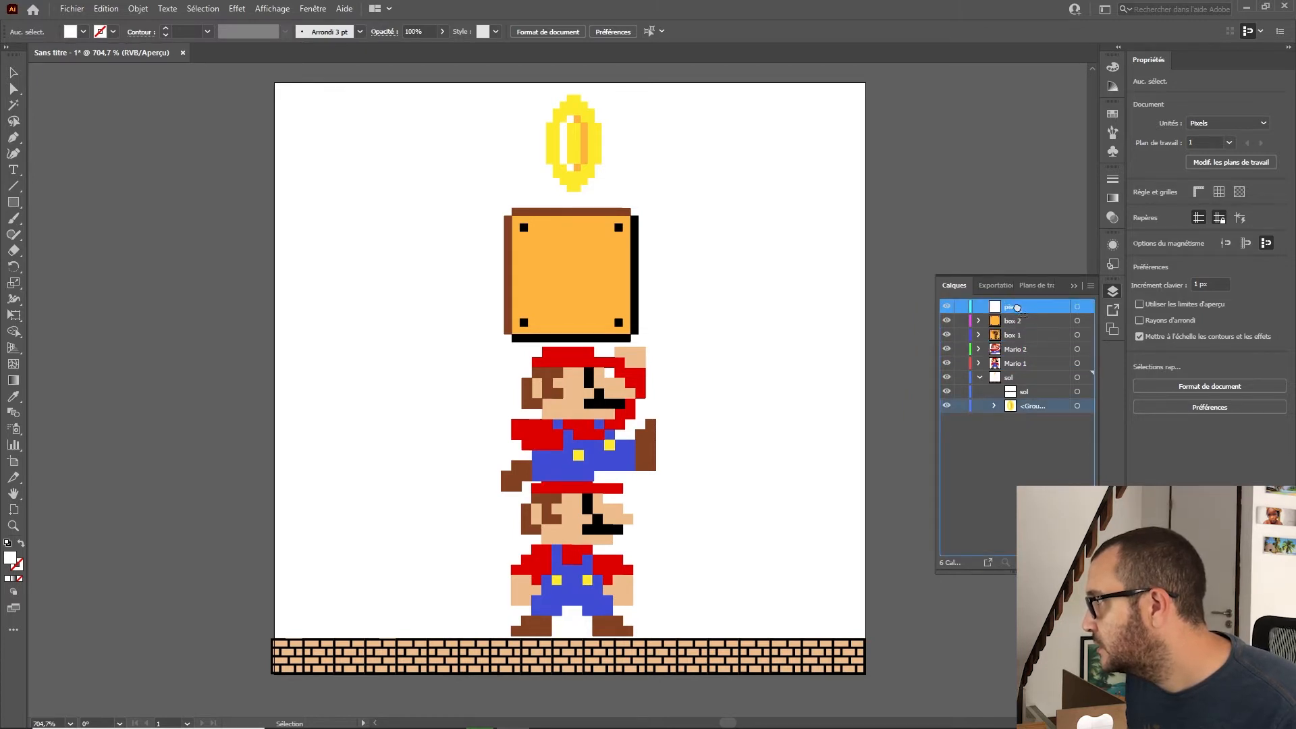
Step: Select the lower Mario through its layer and save it as a symbol named mario 1
click(1013, 365)
click(1087, 363)
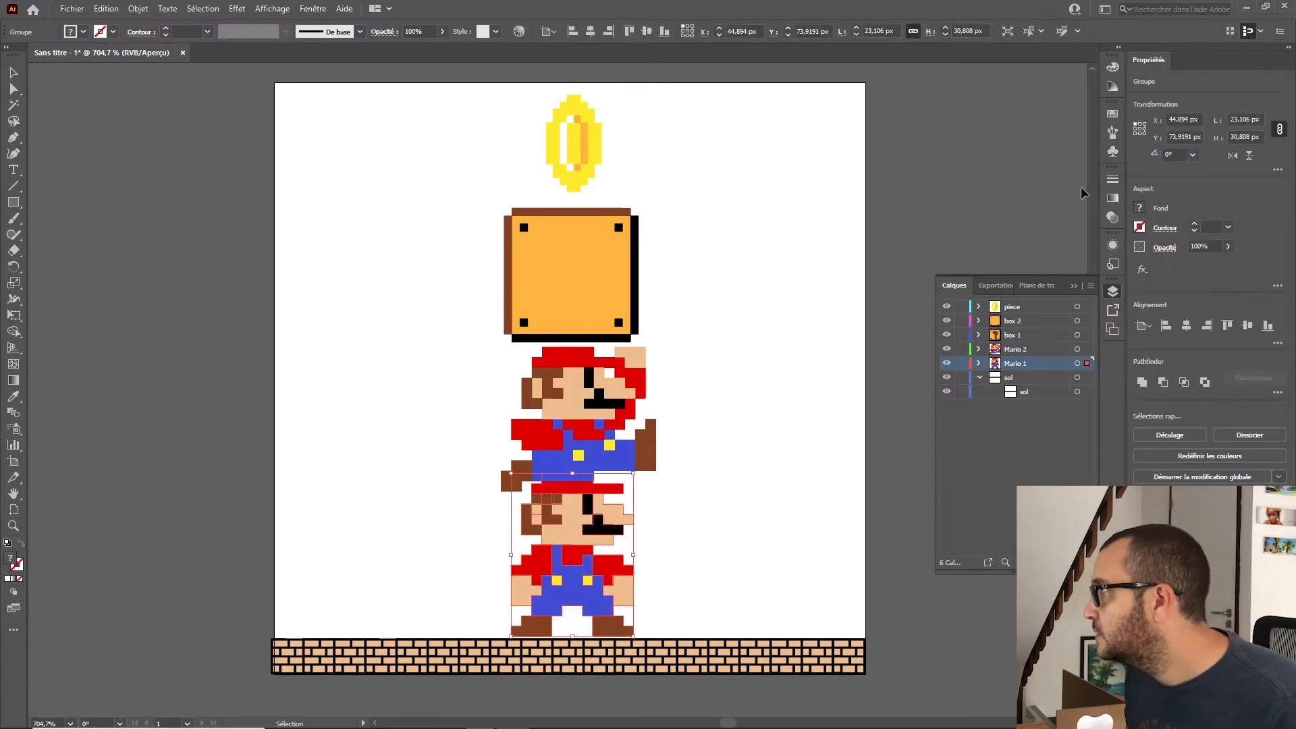
click(1113, 151)
drag(540, 574, 1008, 212)
key(BackSpace)
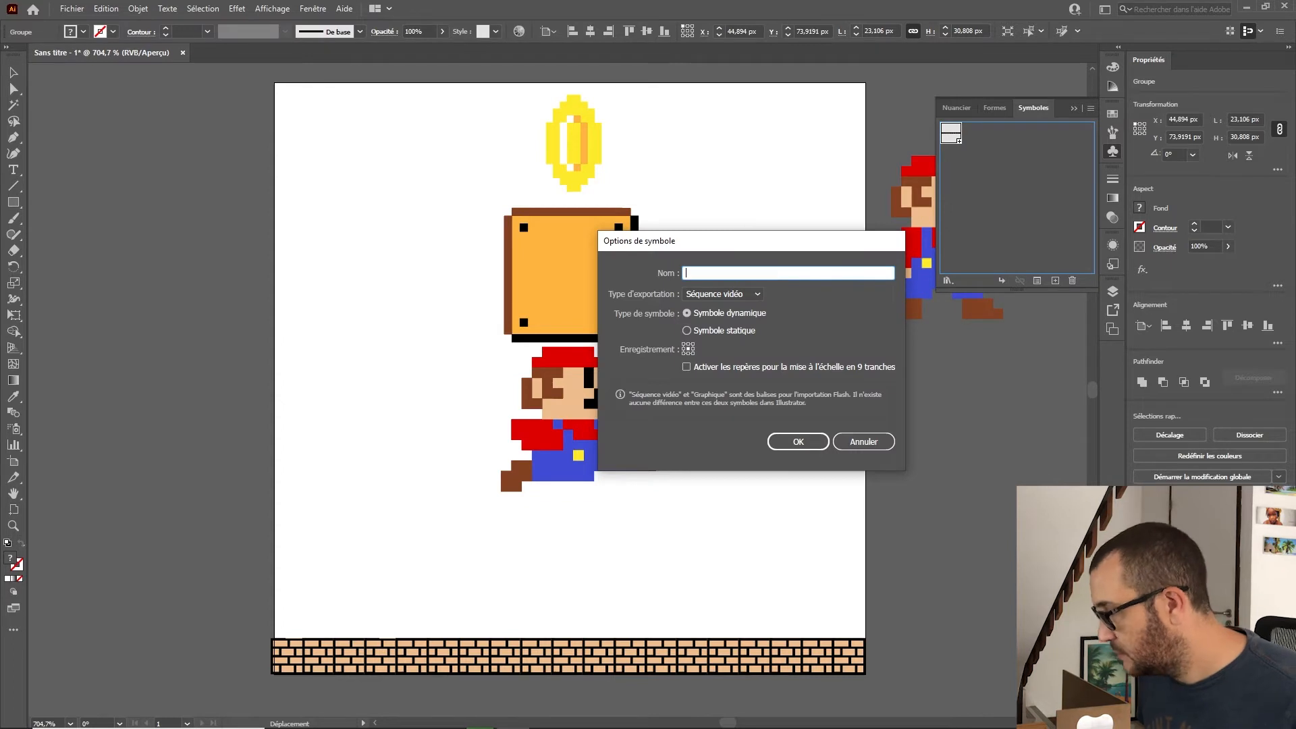
text(mario 1)
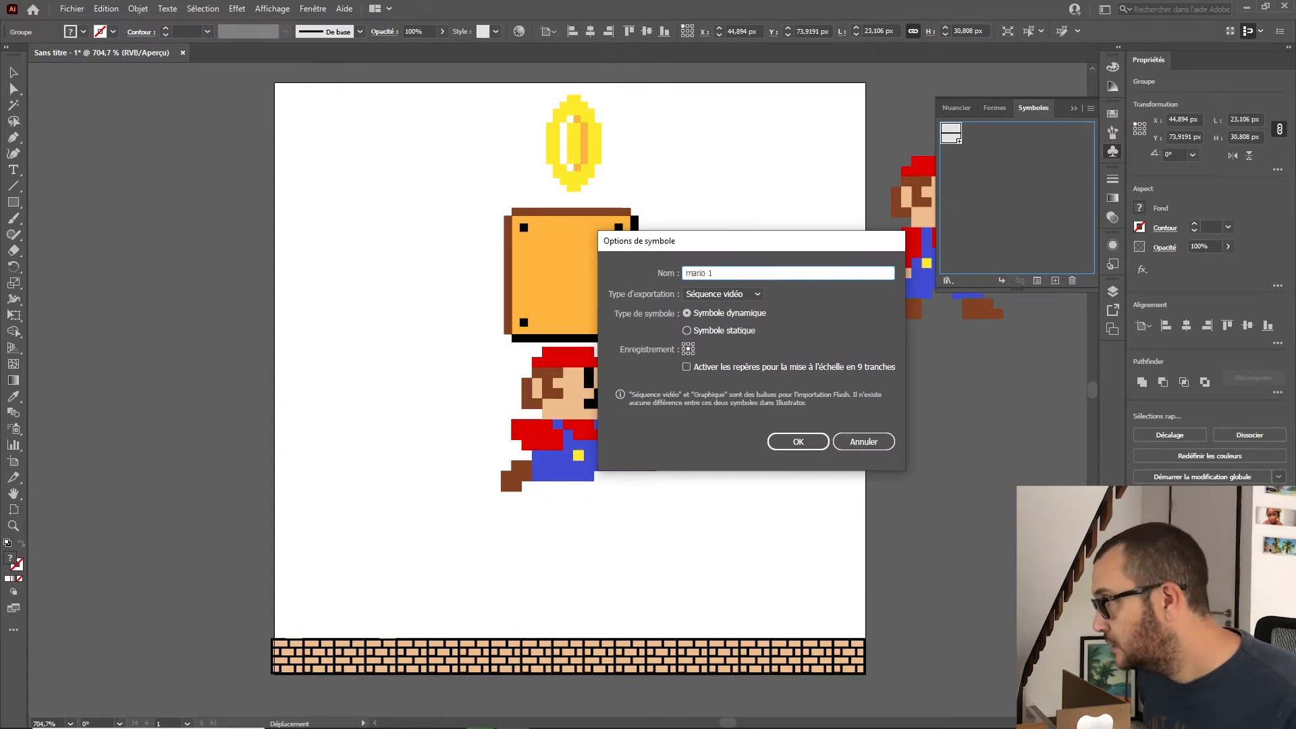
key(Return)
Step: Save the upper Mario as a new symbol named mario 2
click(634, 436)
click(581, 419)
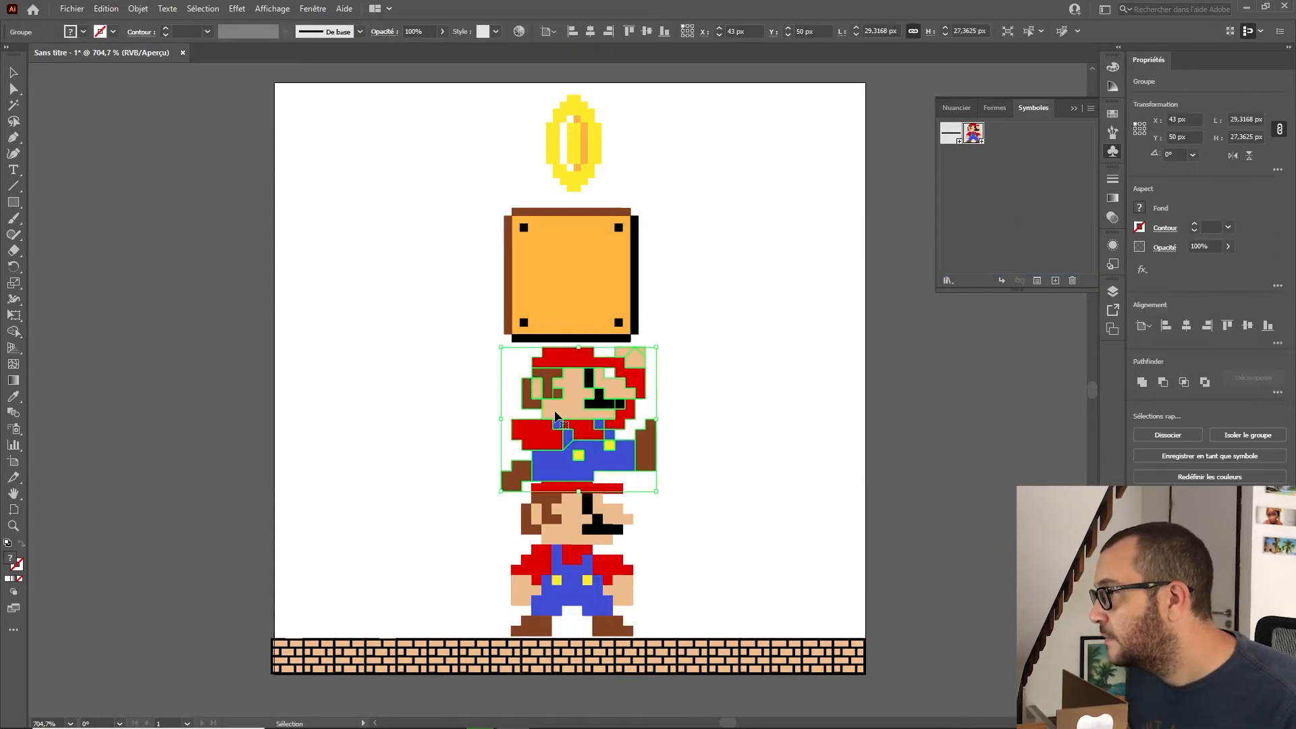
drag(581, 418, 1027, 191)
text(mario 2)
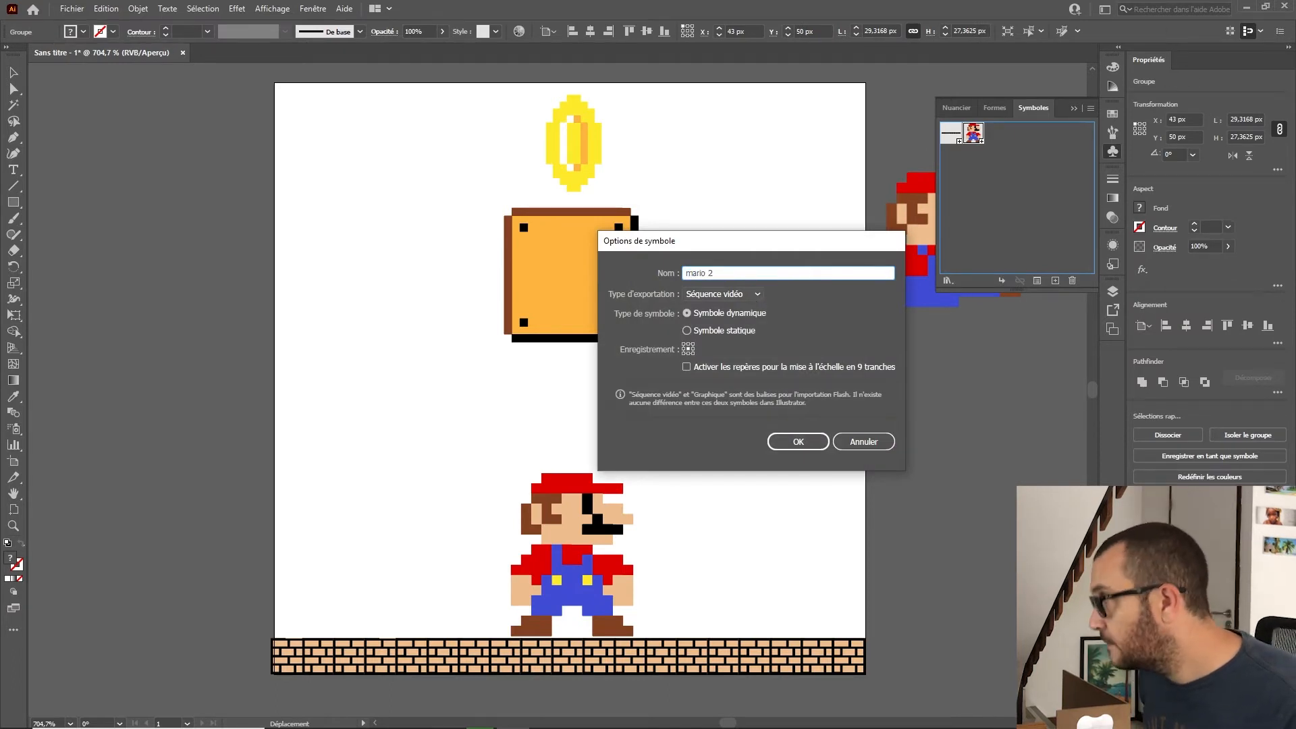
key(Return)
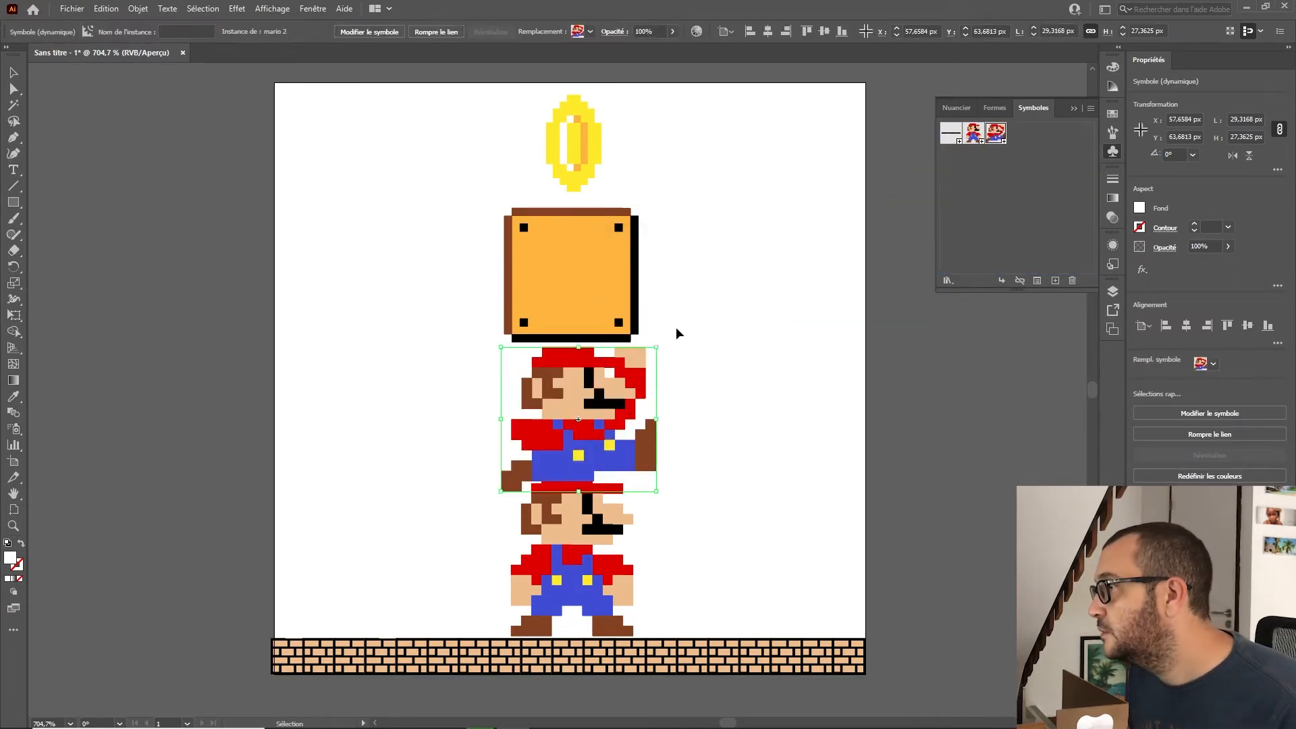
Step: Save the front plain box as a new symbol named box 2
click(609, 283)
drag(628, 290, 1029, 214)
text(box 2)
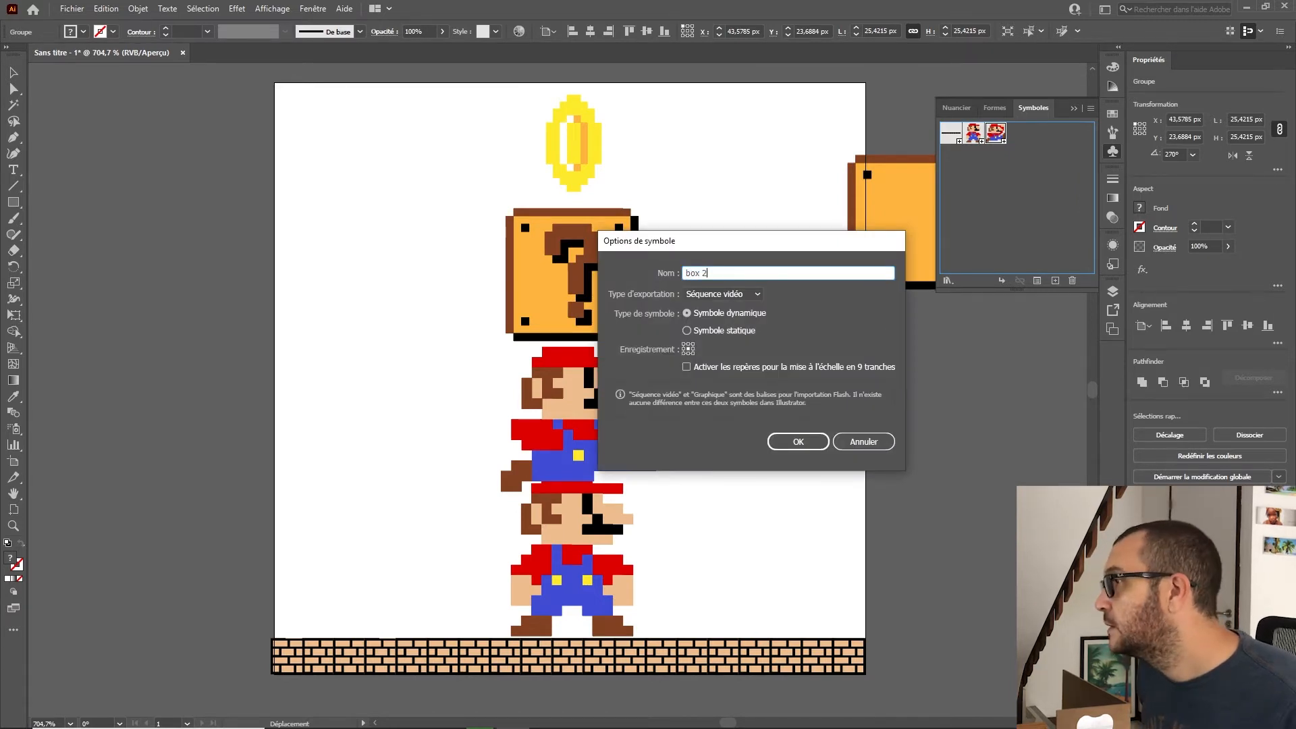
key(Return)
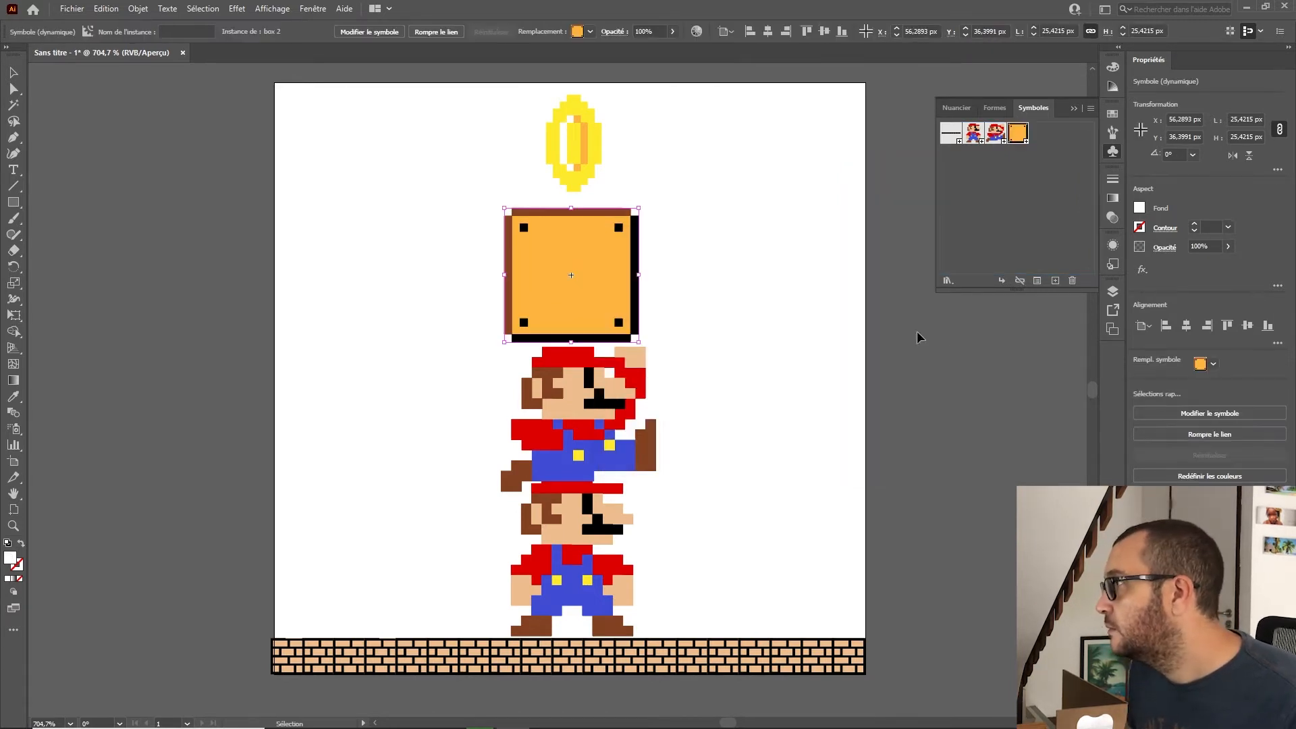
Step: Hide the box 2 layer and save the question block beneath it as a symbol named Box 1
click(1112, 292)
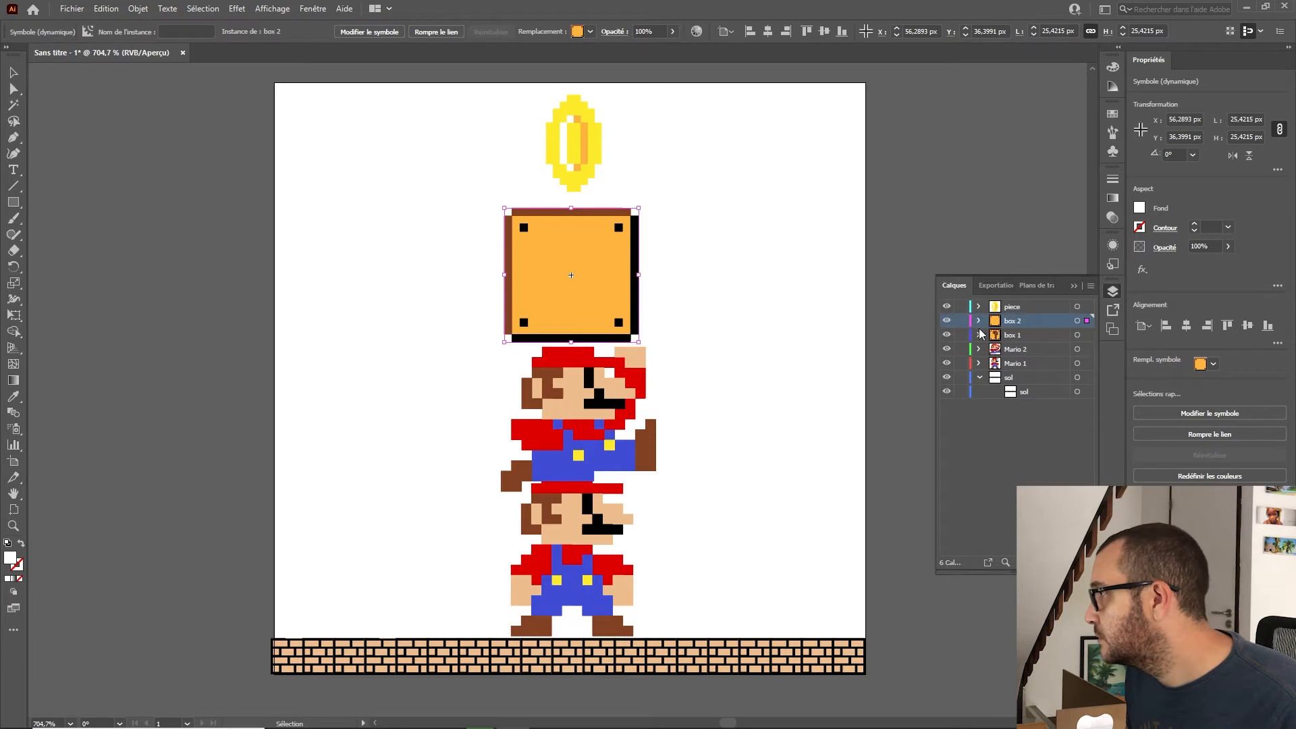
click(947, 322)
click(633, 284)
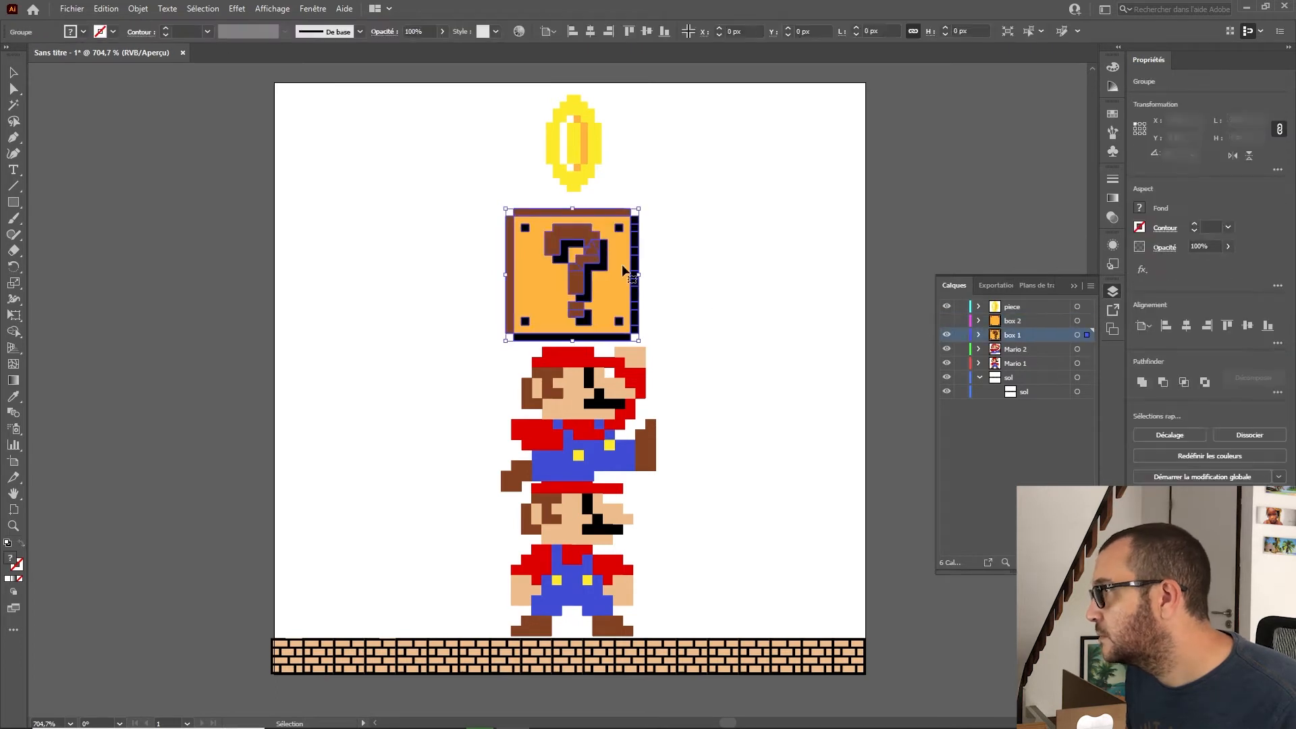
click(1112, 114)
click(1112, 151)
drag(601, 297, 1080, 196)
text(Box)
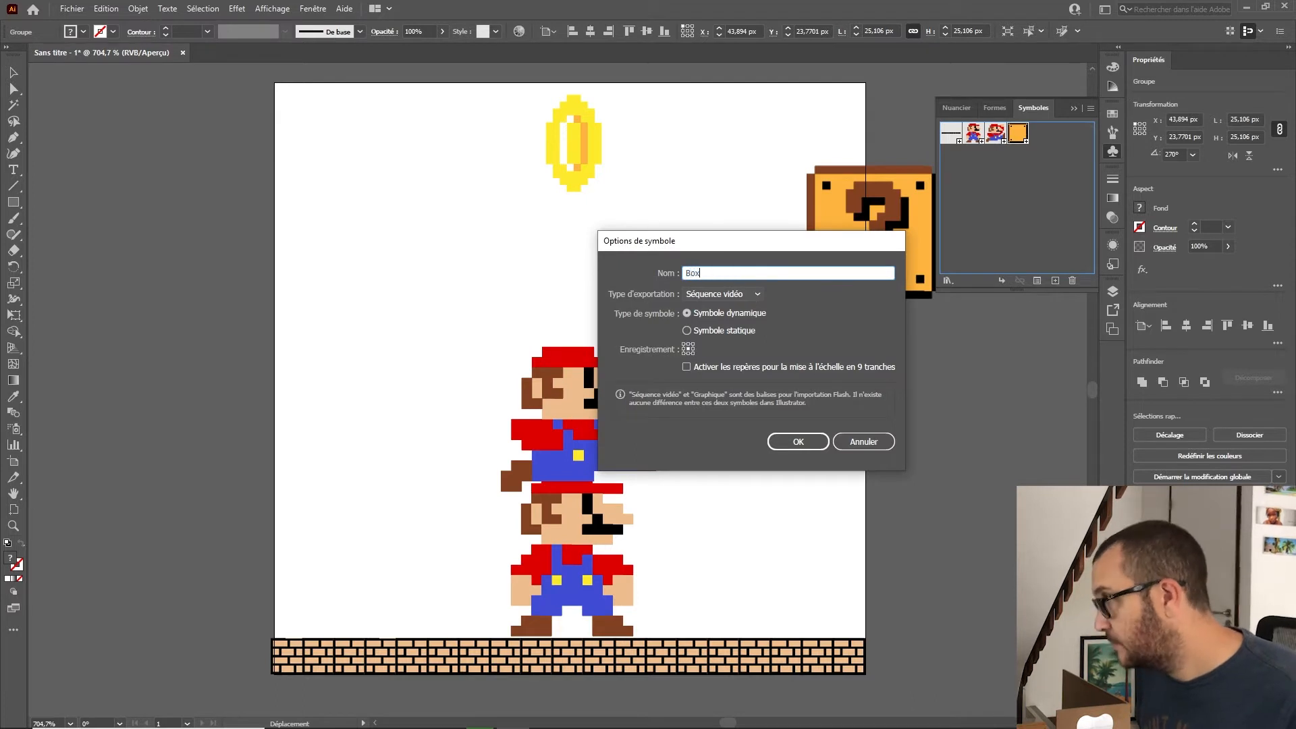
text( 1)
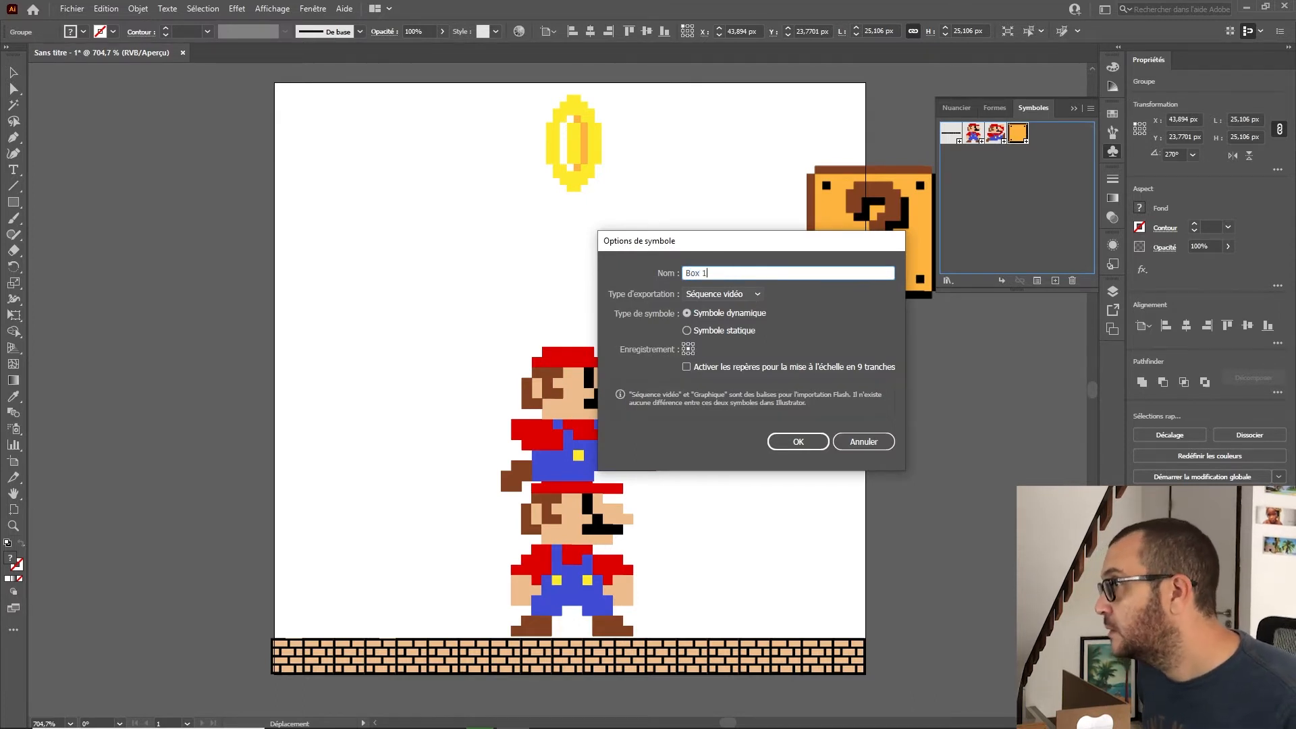
key(Return)
Step: Save the coin as a new symbol named piece
drag(574, 141, 1031, 201)
text(p)
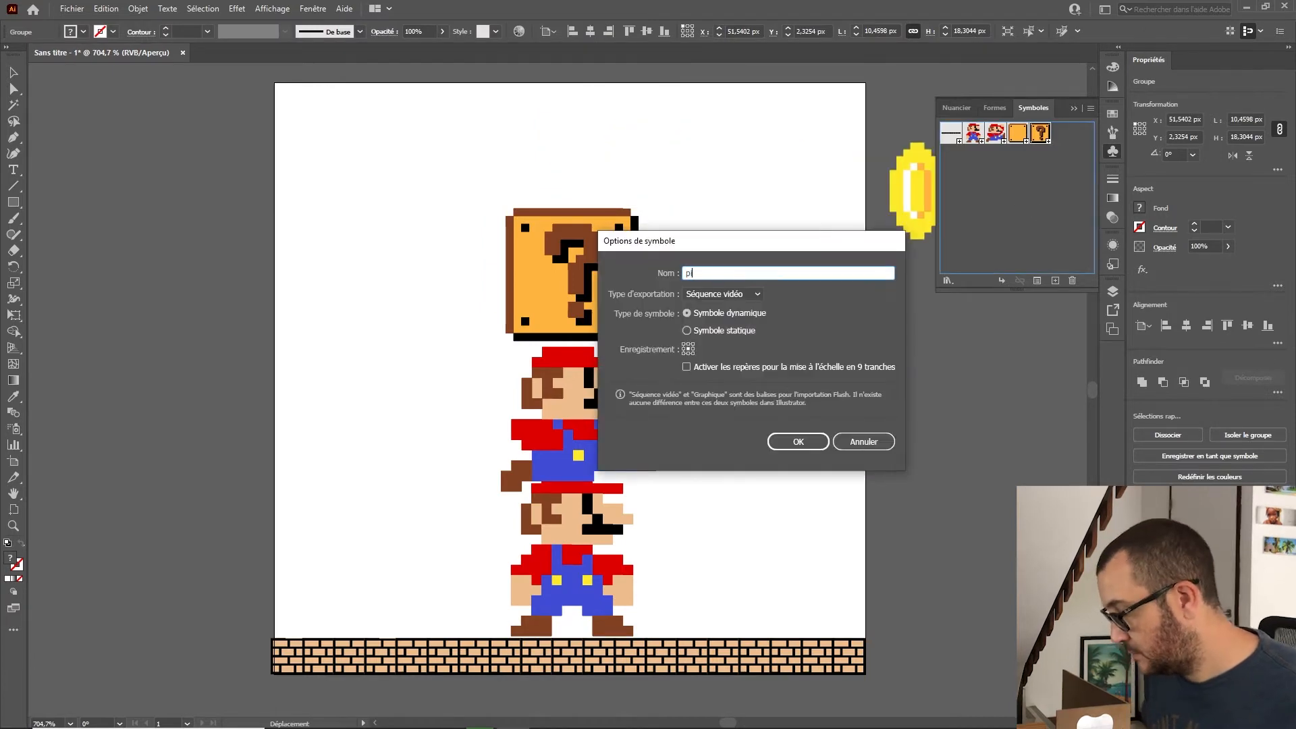
text(iece)
key(Return)
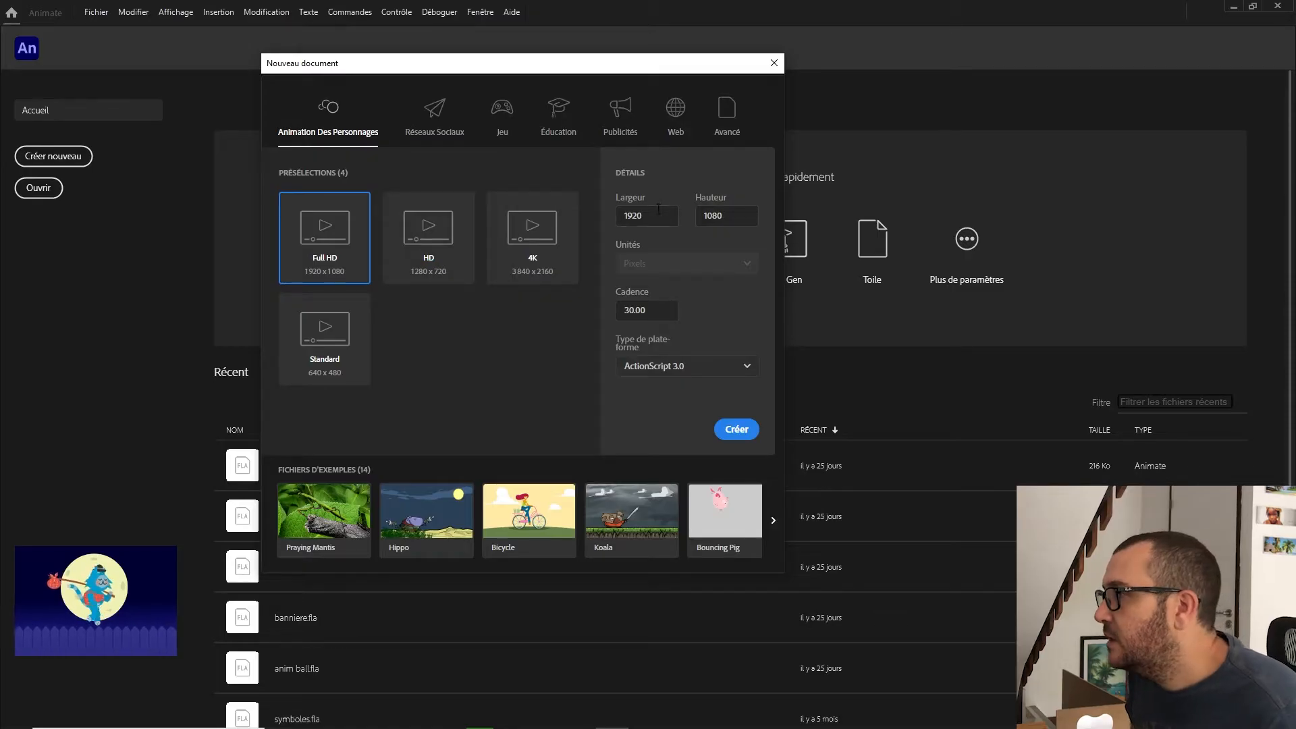
Step: Switch to Animate and create a new 120 × 120 document at a frame rate of 10
text(120)
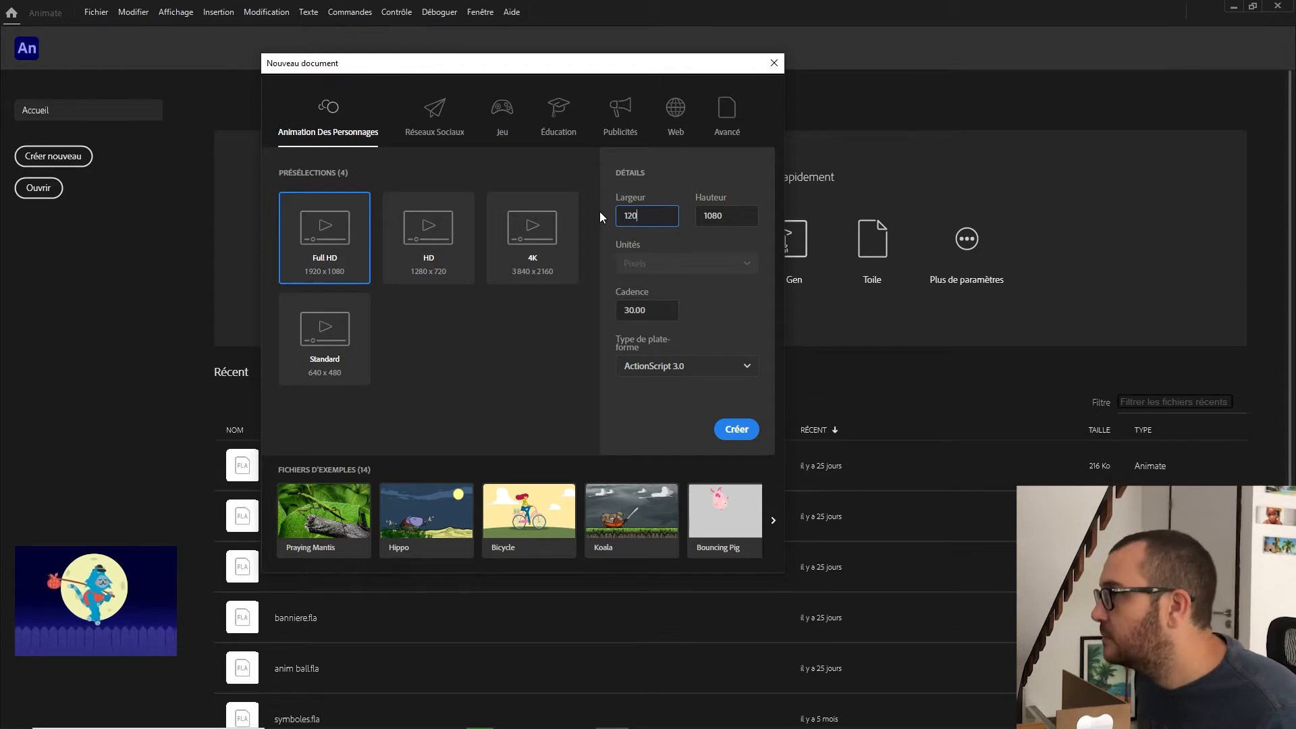
key(Tab)
text(120)
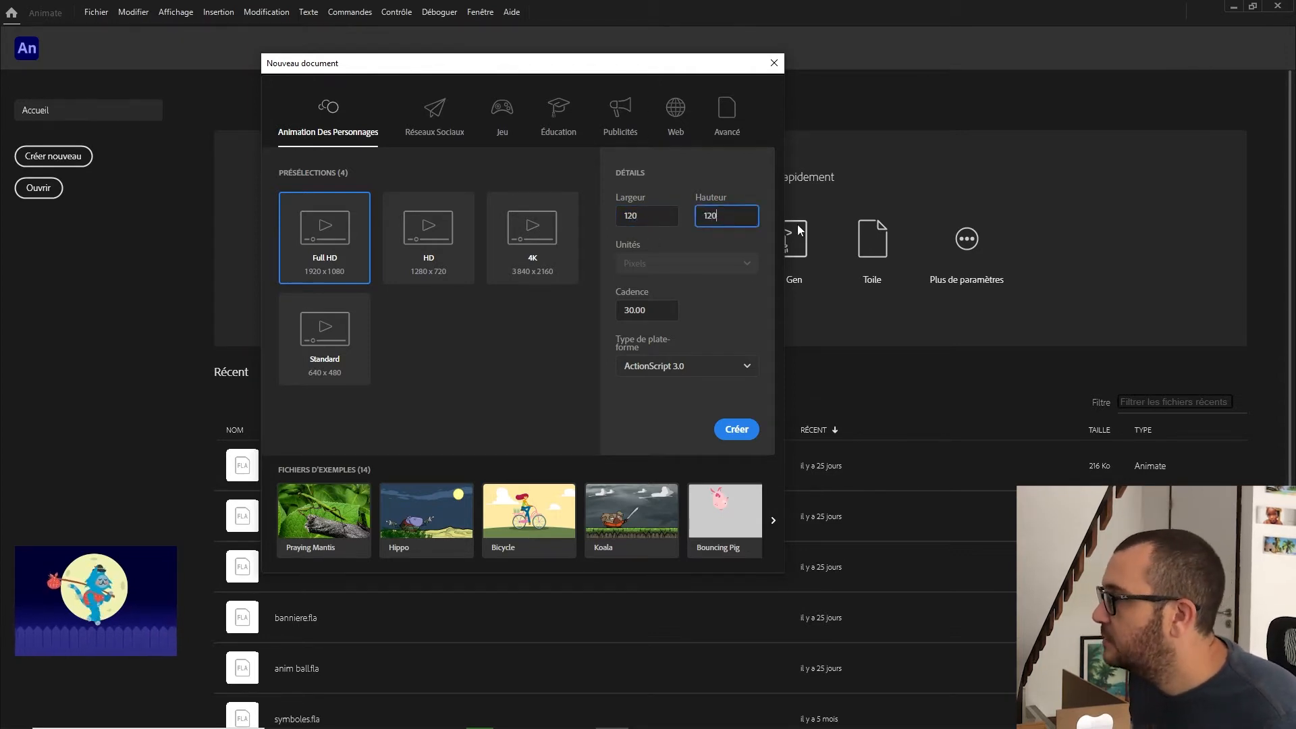
click(628, 316)
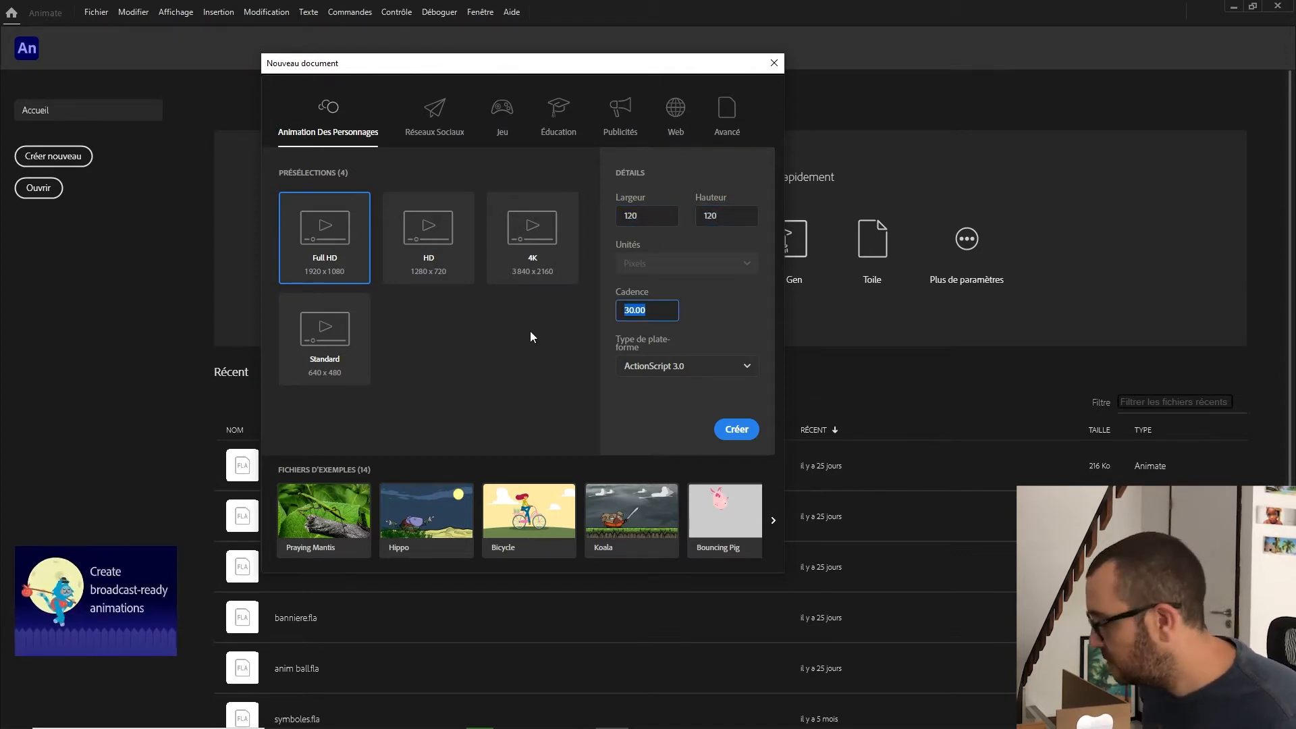
key(BackSpace)
key(BackSpace)
key(BackSpace)
key(BackSpace)
key(BackSpace)
text(10)
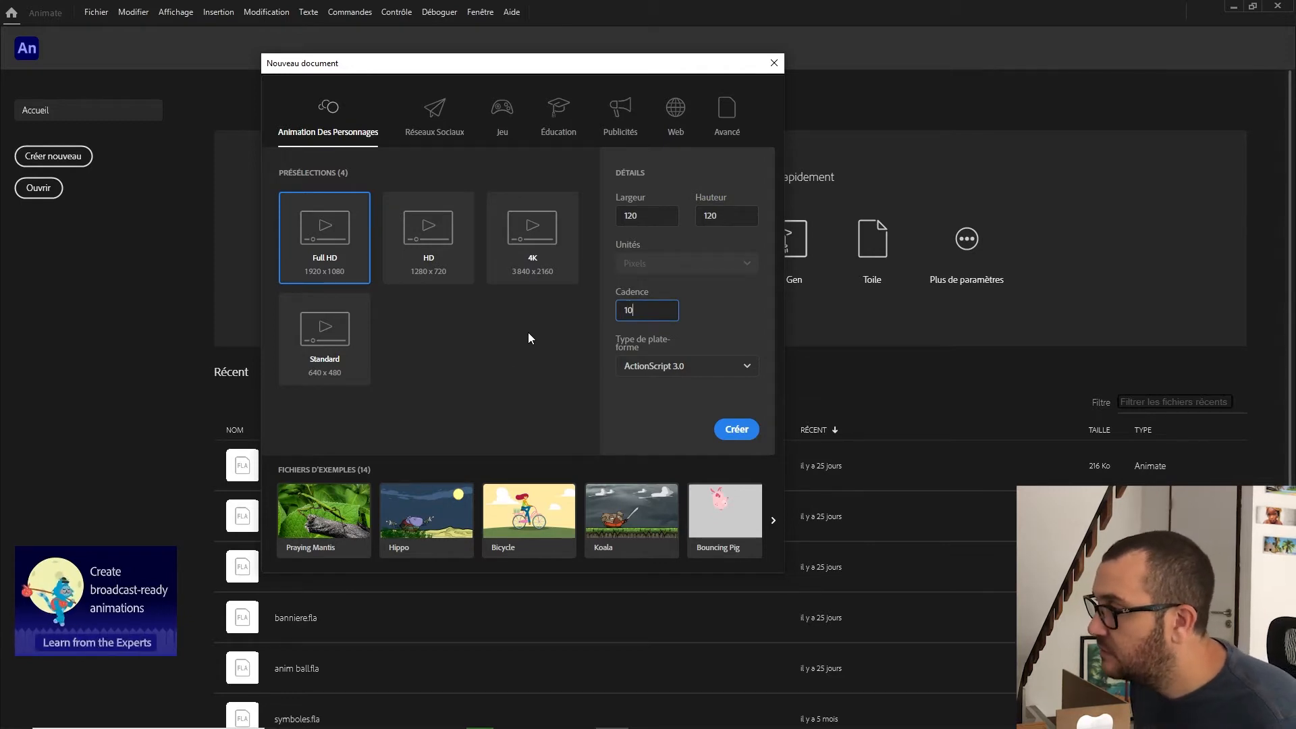
click(739, 431)
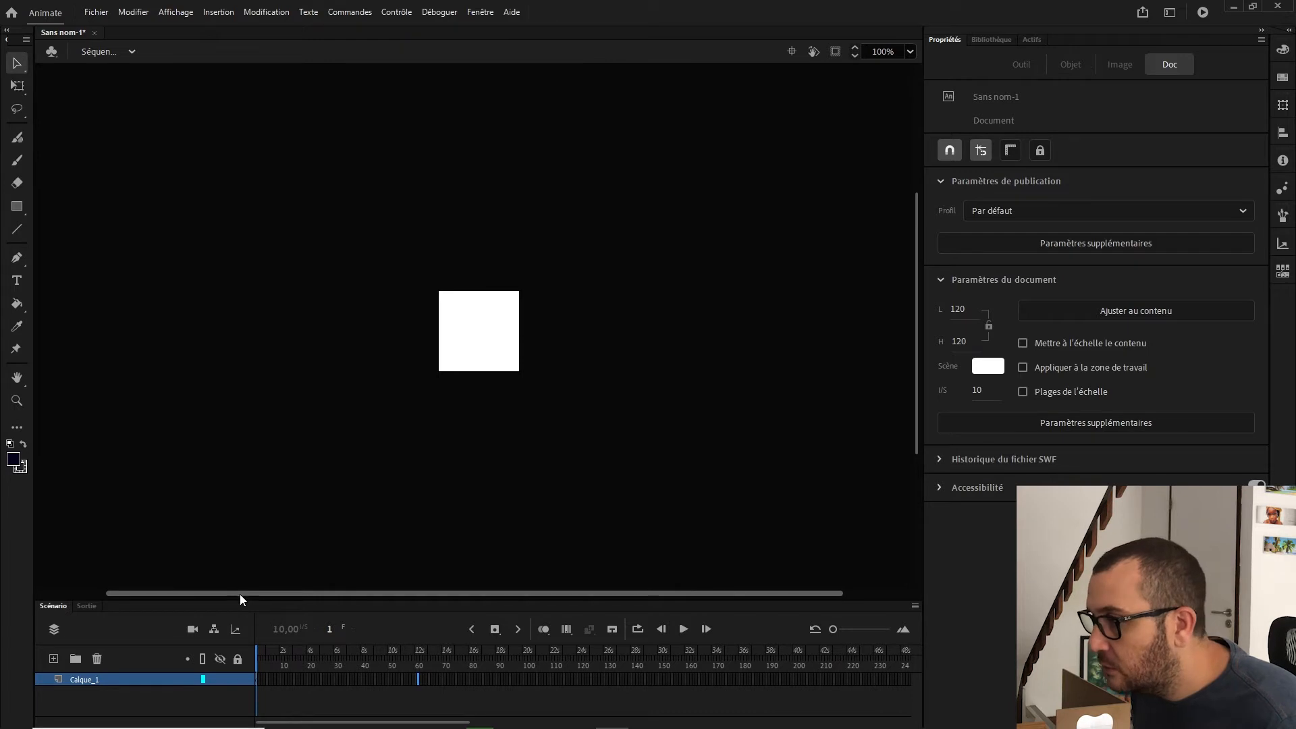
Step: Set the document frame rate to 20 fps
click(979, 391)
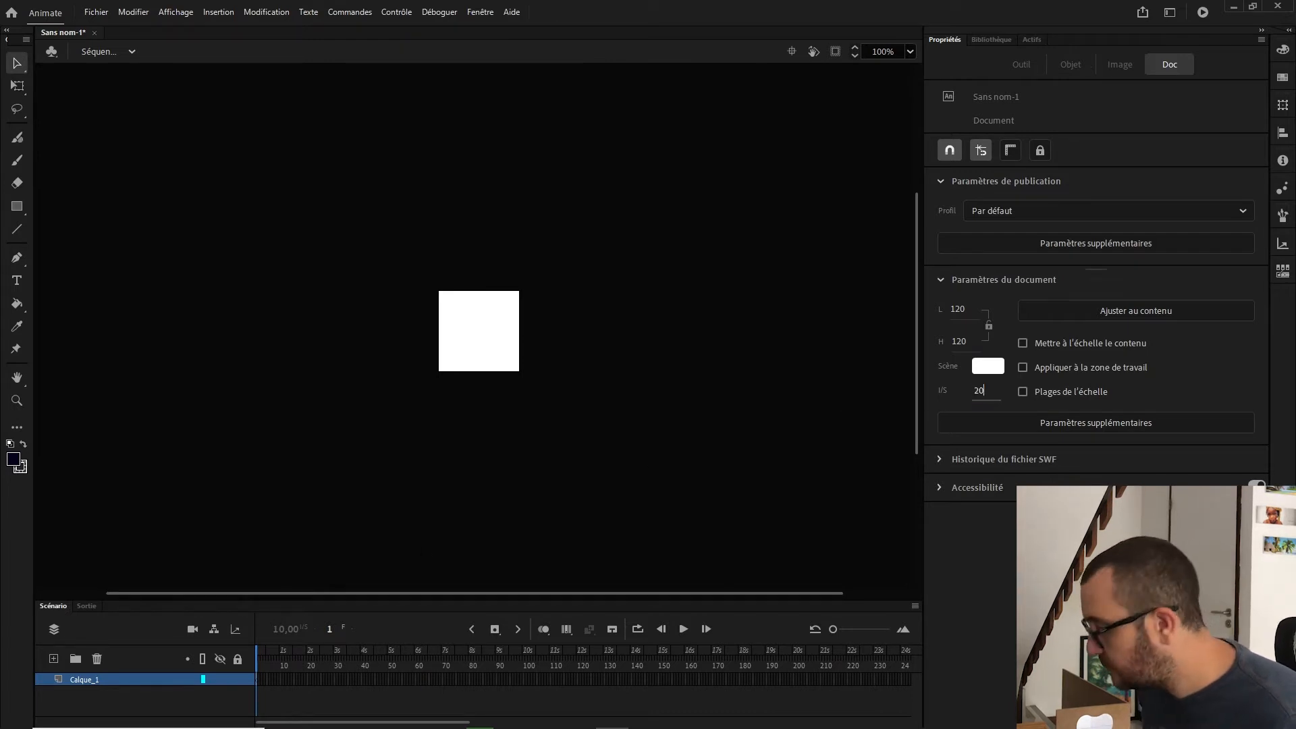
click(330, 629)
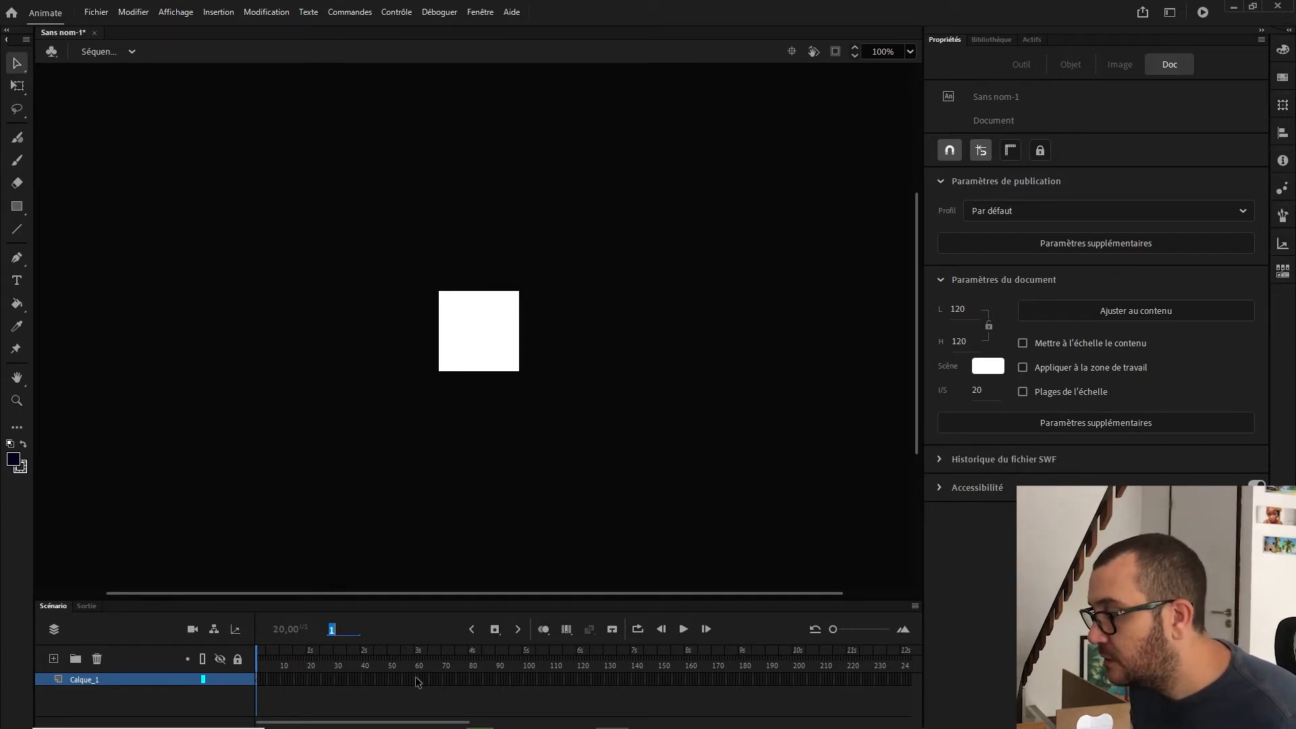
click(419, 676)
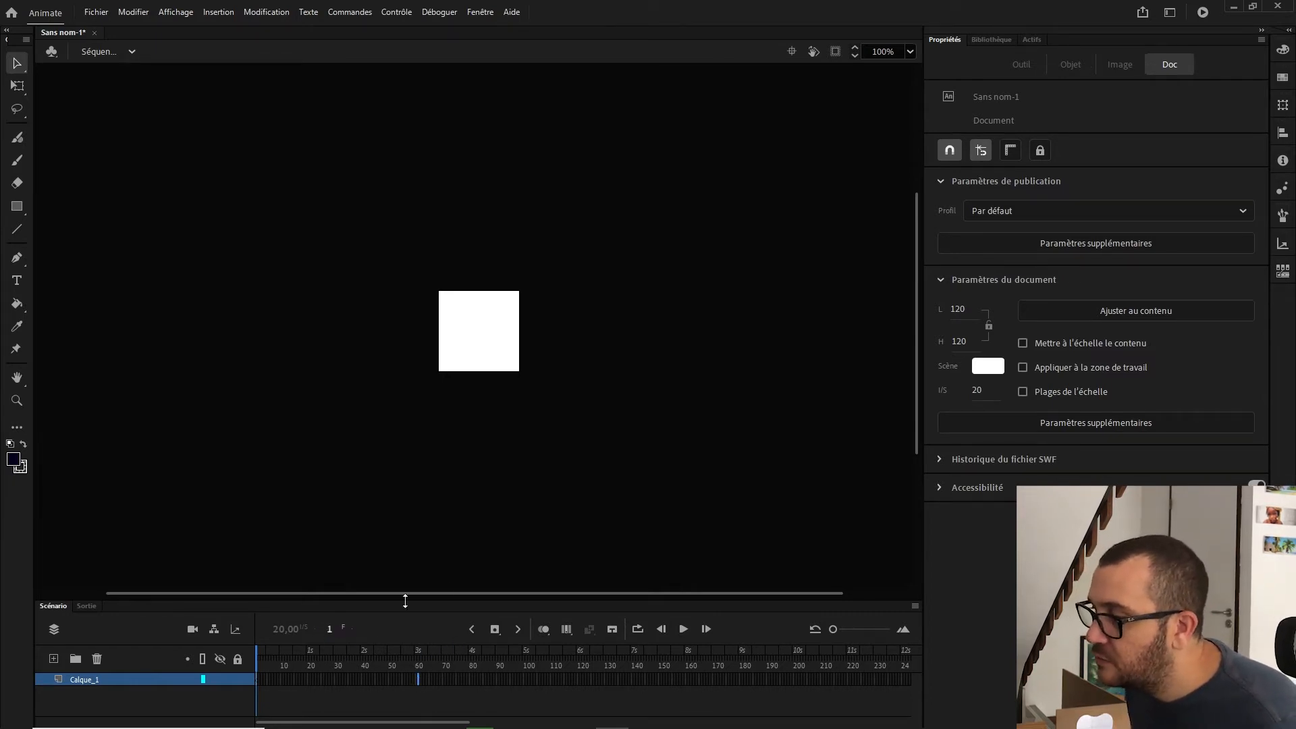
Step: Import the mario.ai file into the library, keeping all its layers
scroll(434, 379, up, 4)
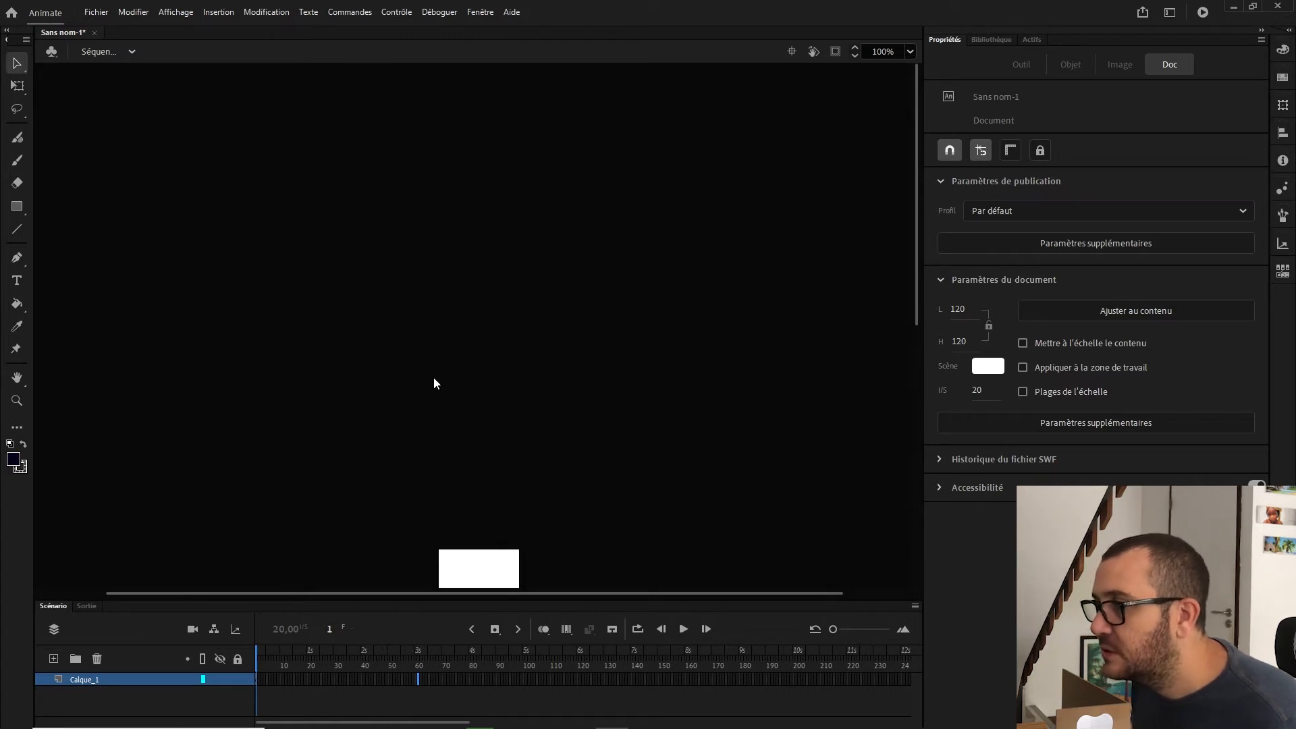
scroll(436, 401, down, 5)
click(17, 401)
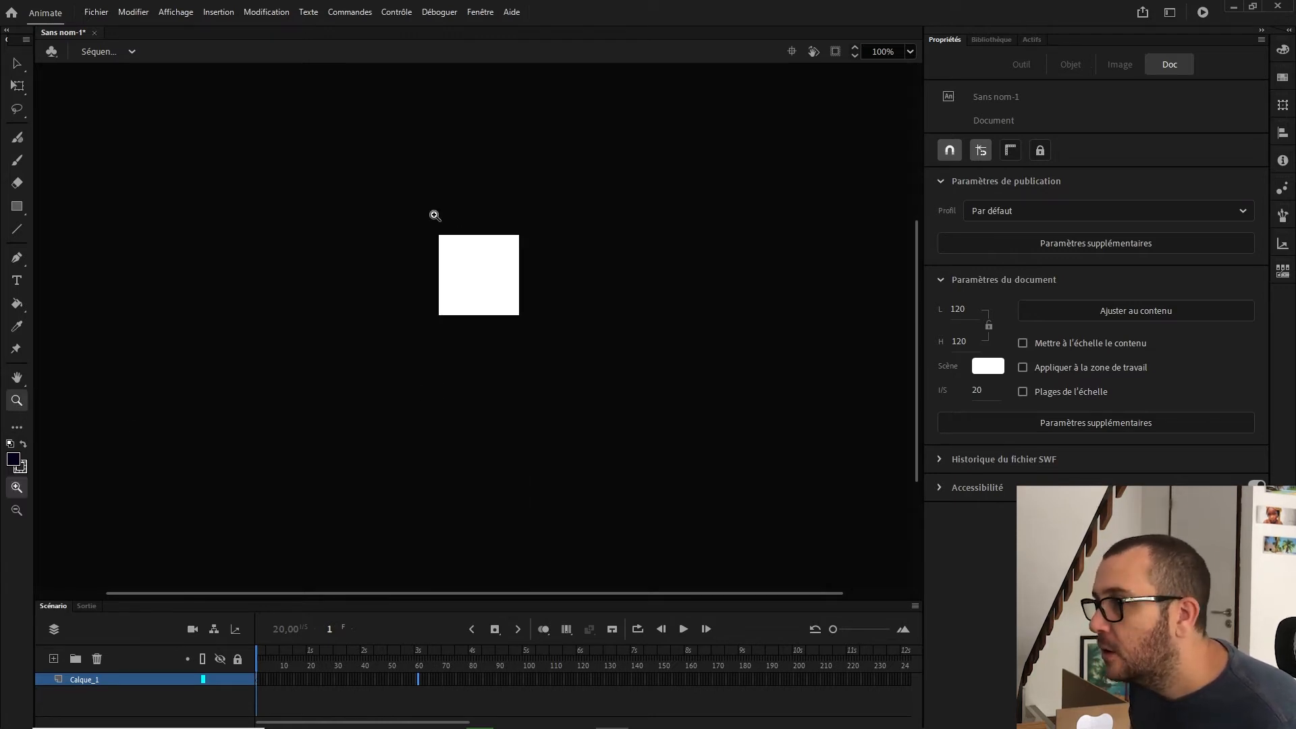
drag(382, 217, 591, 358)
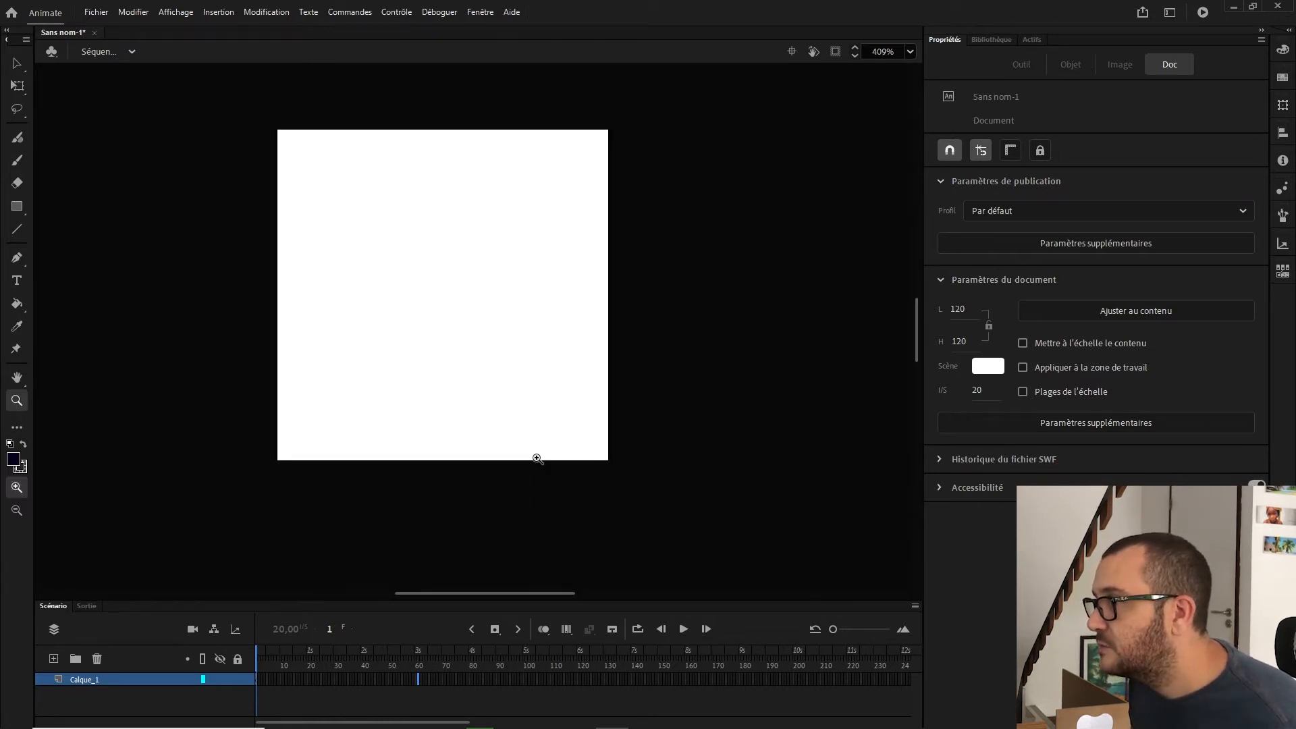
click(84, 13)
mouse_move(151, 210)
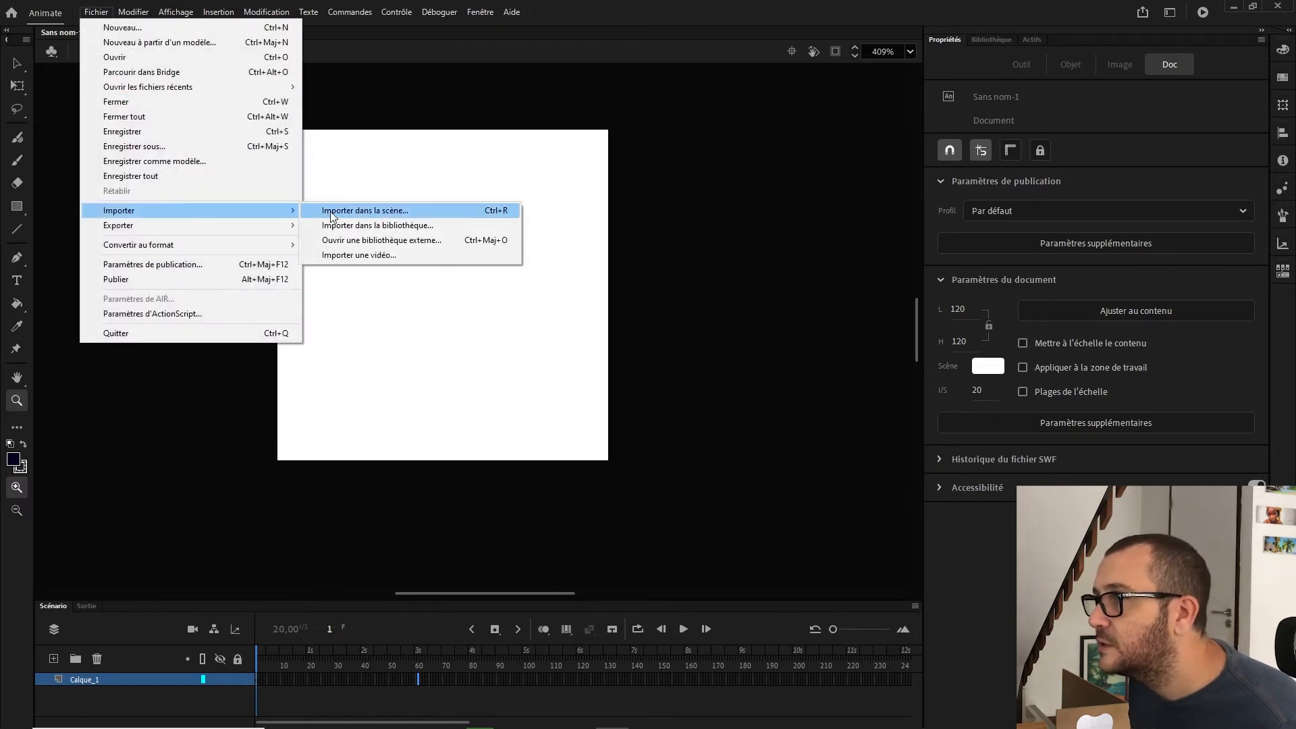
click(395, 226)
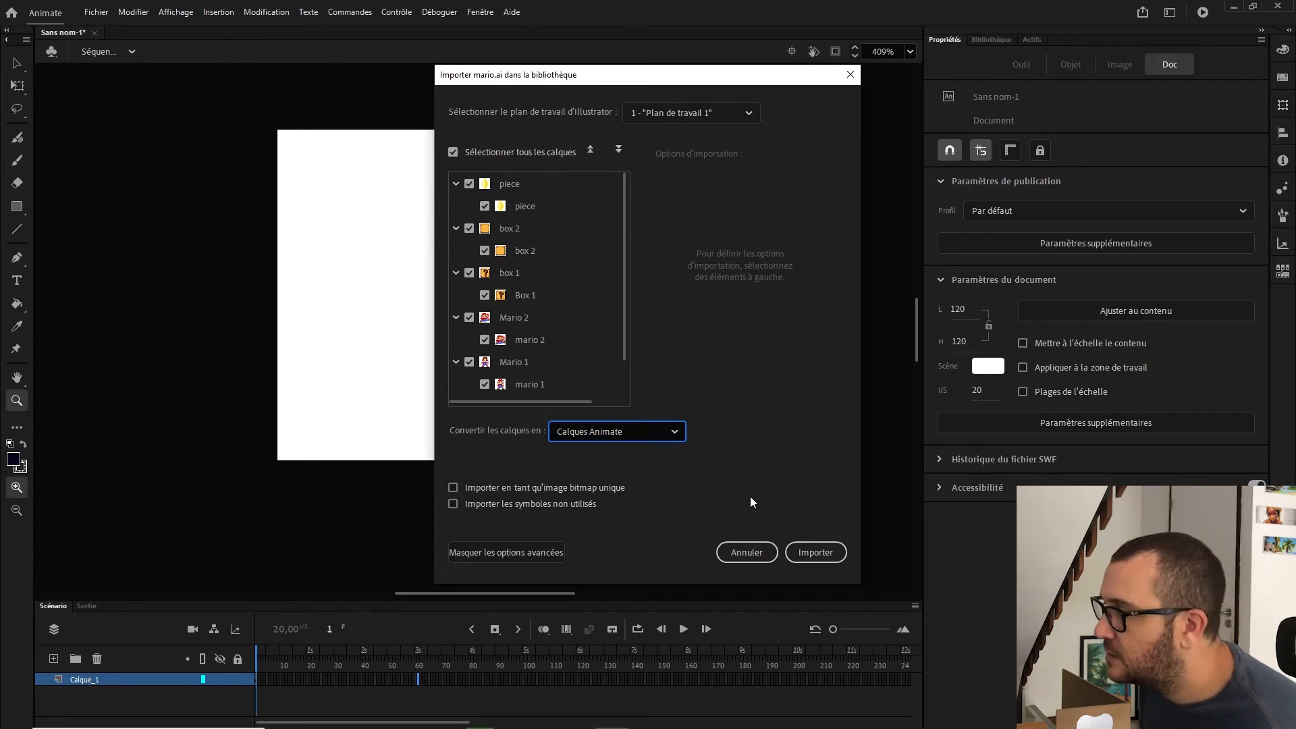
click(814, 552)
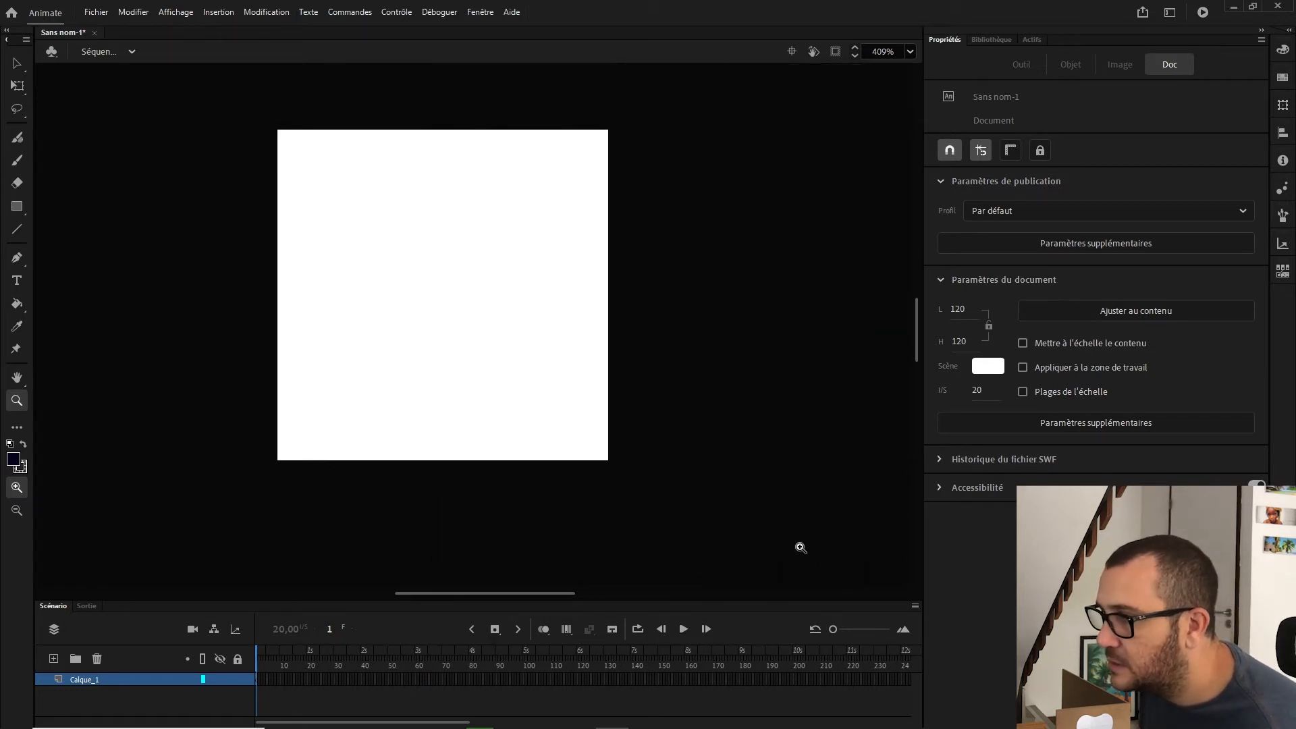
Step: Open the library and preview each imported Illustrator symbol
click(989, 40)
click(930, 217)
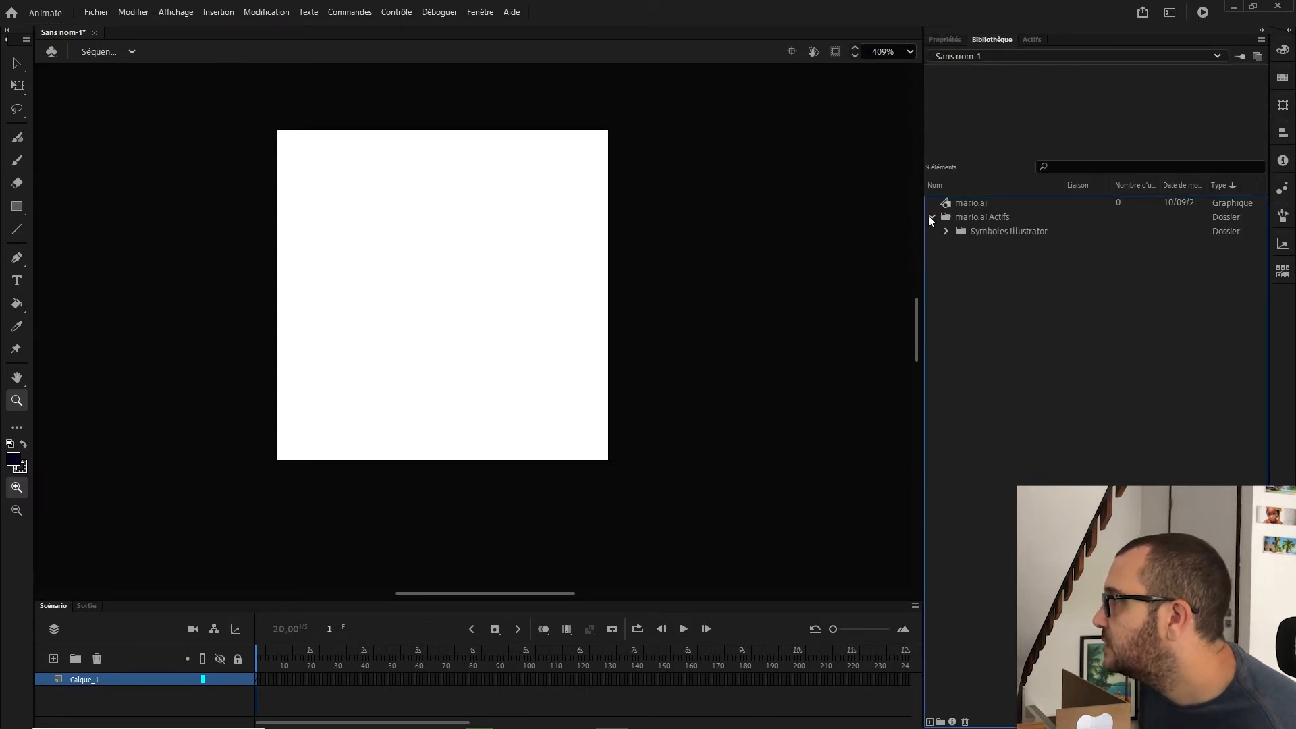
click(947, 232)
click(987, 247)
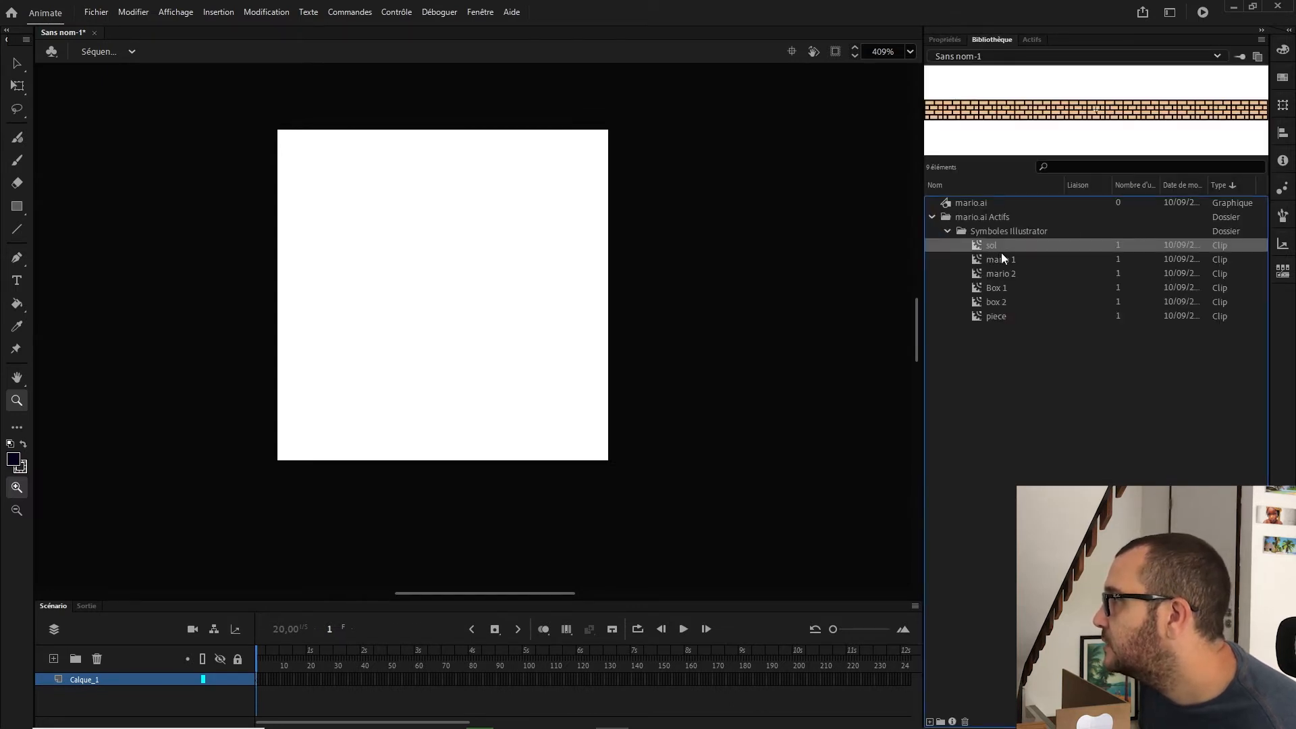
click(1005, 260)
click(1007, 273)
click(1002, 288)
click(1012, 303)
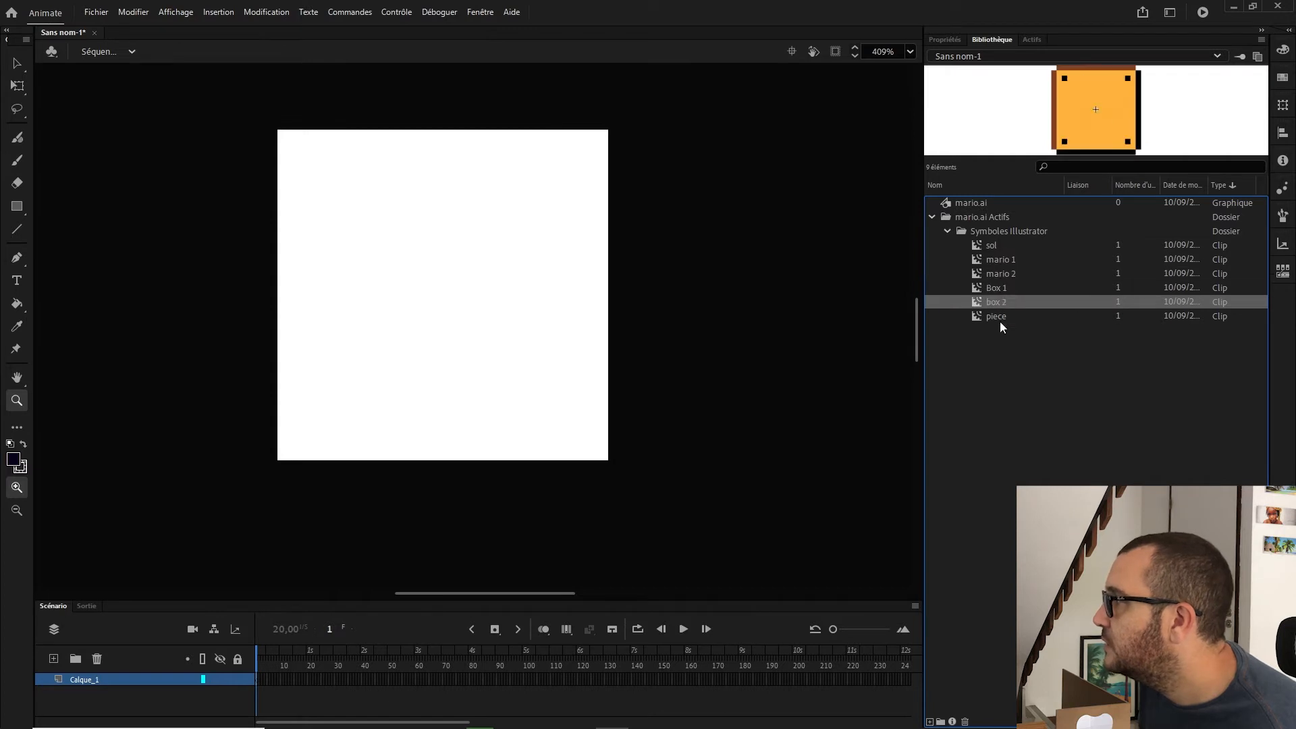
click(999, 317)
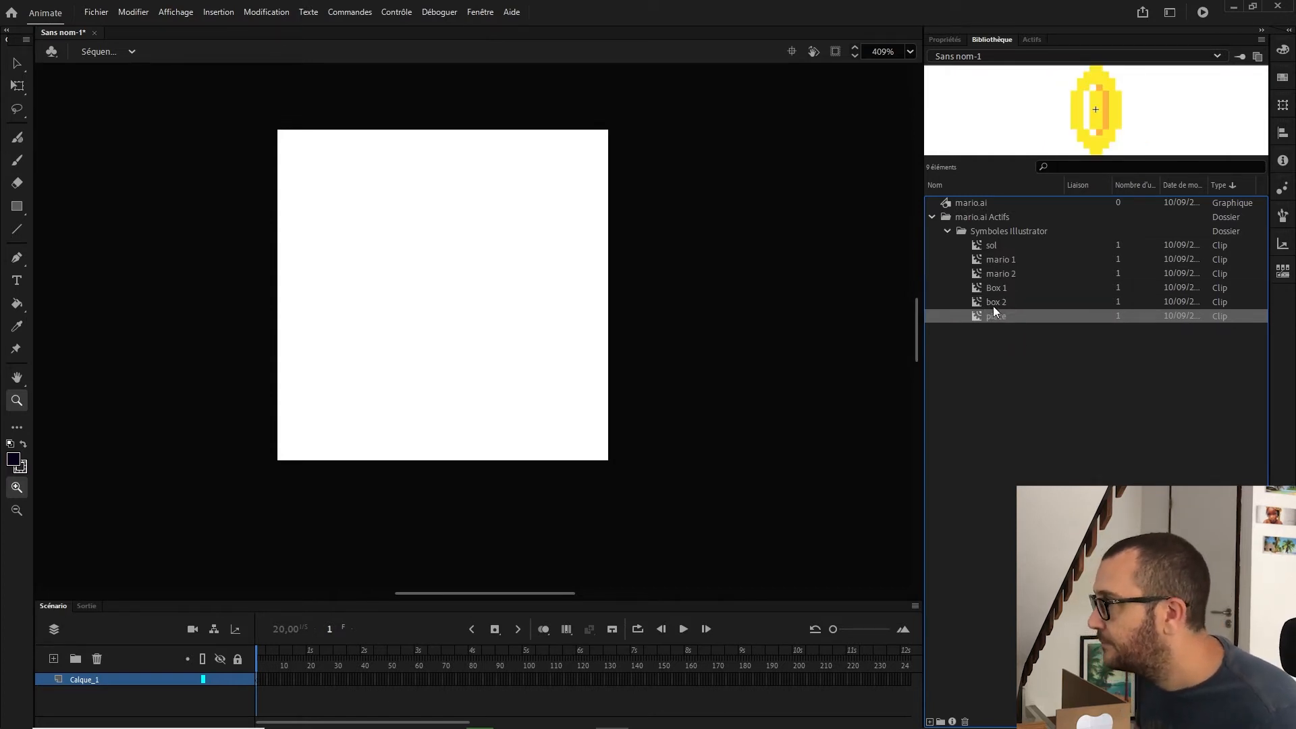
Step: Place the sol symbol on the stage and align it along the stage's bottom edge
drag(994, 245, 318, 330)
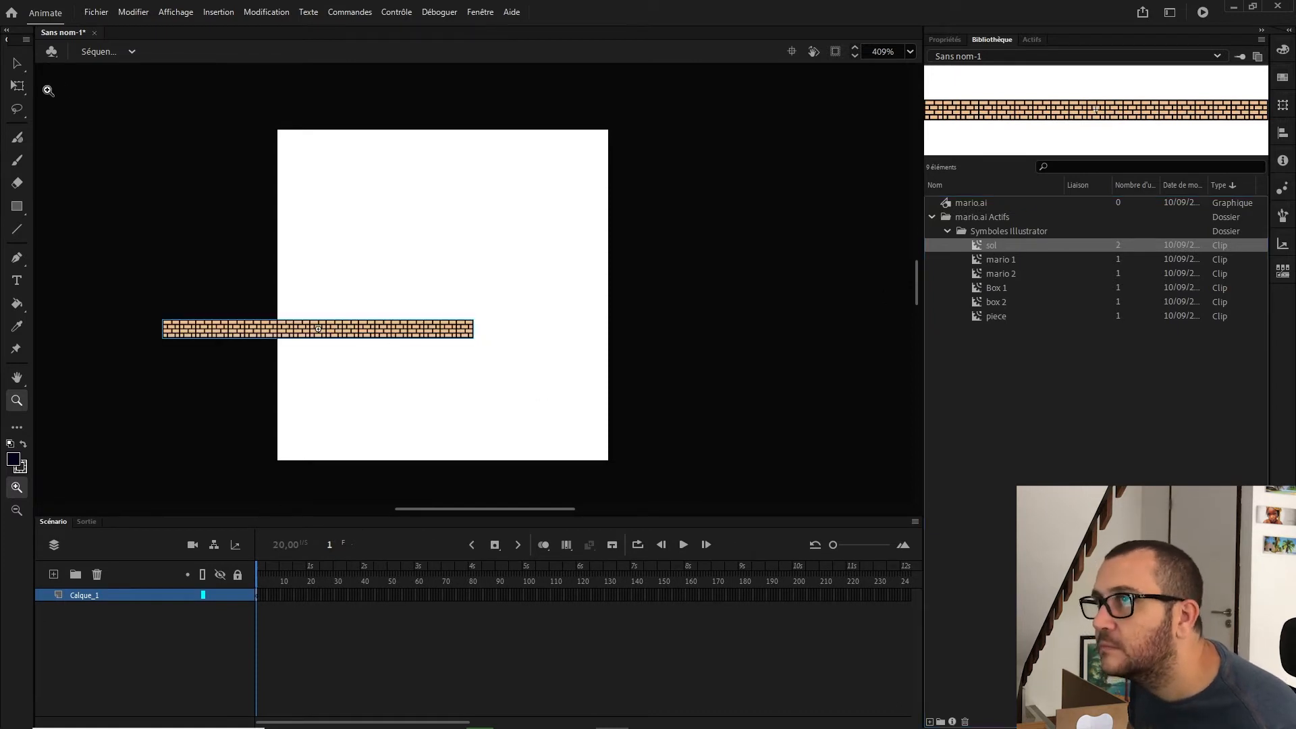
click(19, 65)
drag(221, 332, 335, 451)
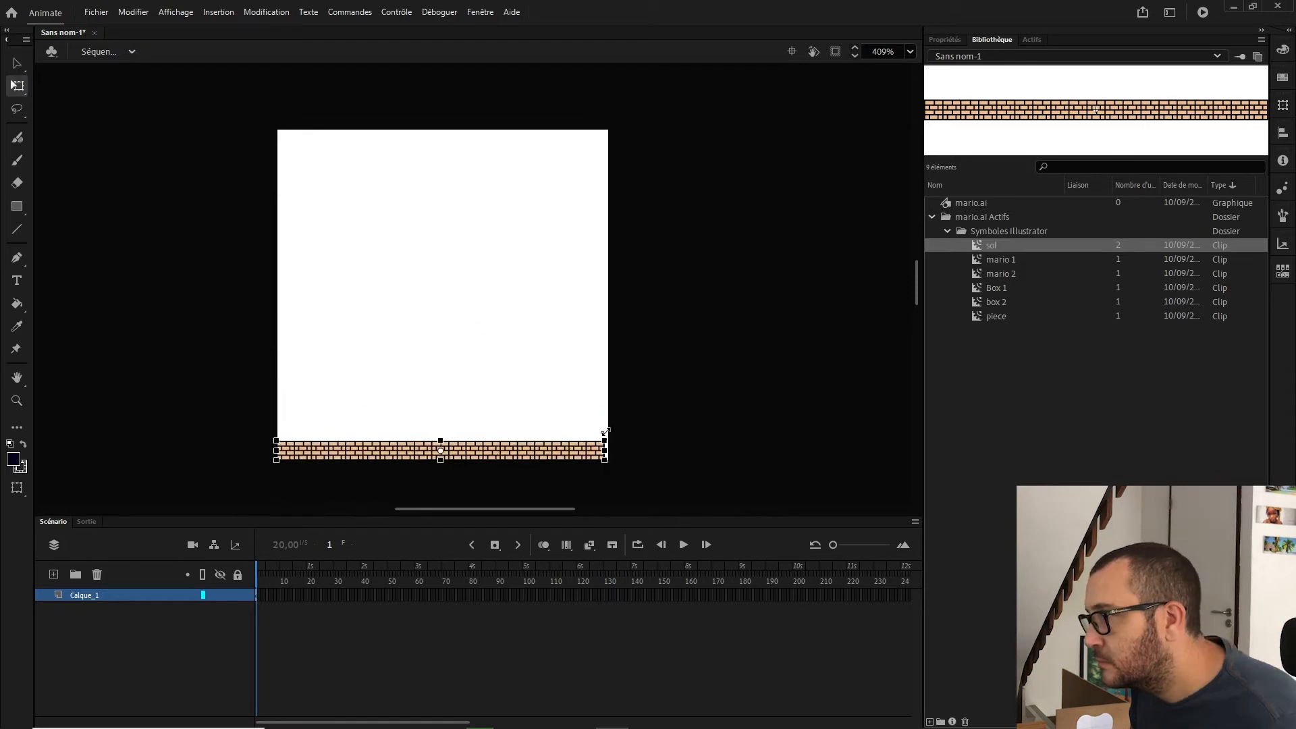
drag(605, 437, 610, 429)
Step: Insert frames on the layer to extend it to frame 61
right_click(418, 595)
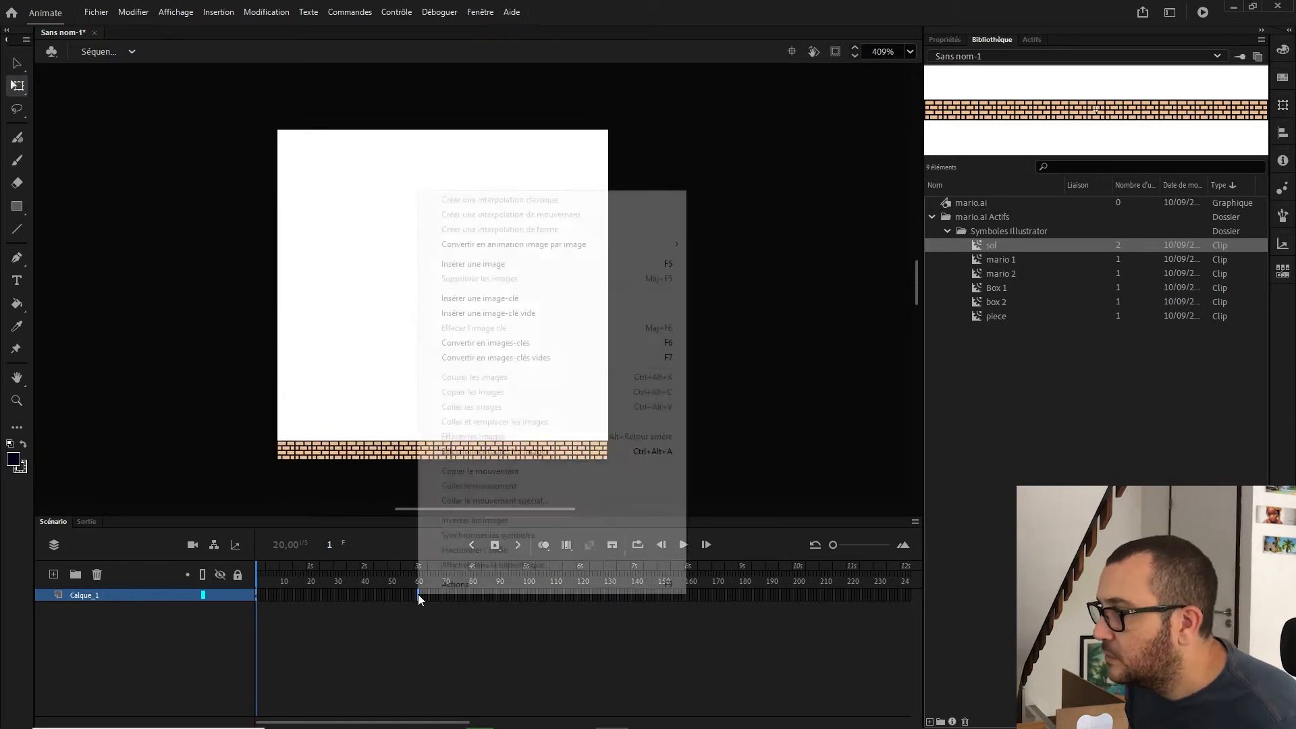
key(Escape)
right_click(419, 593)
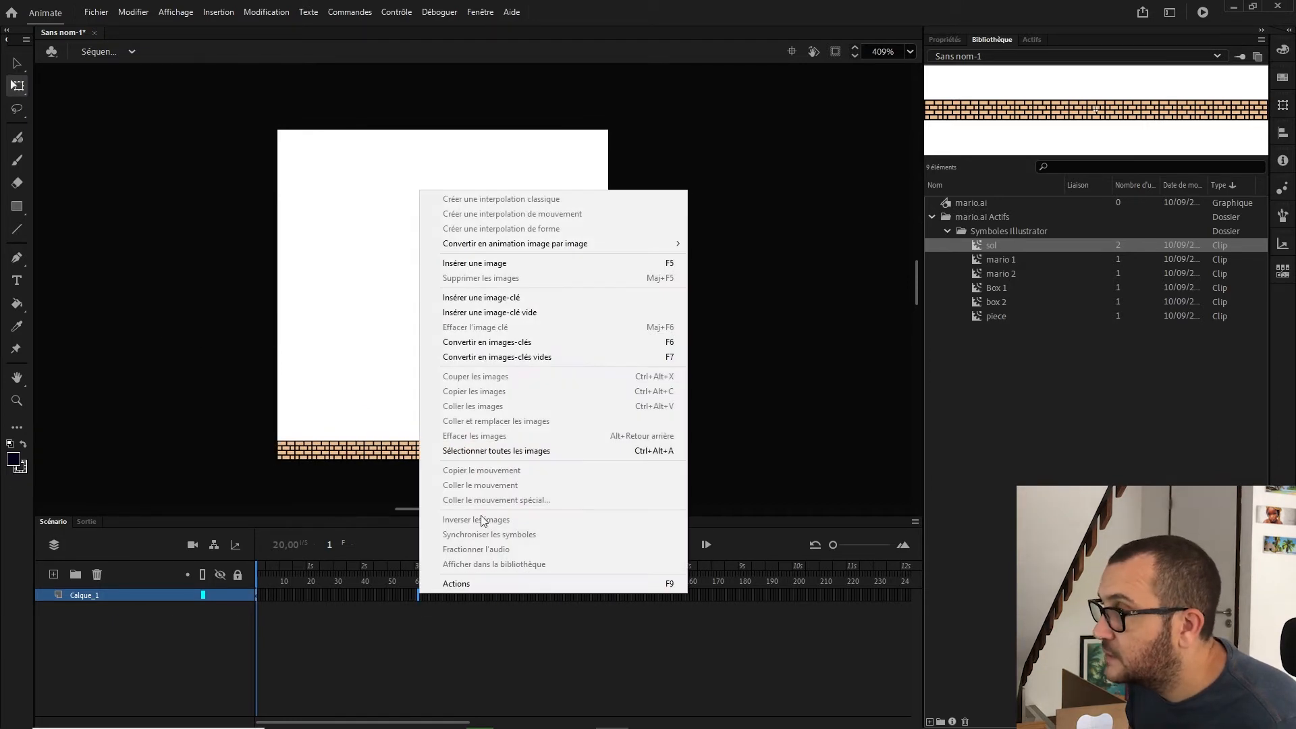
click(487, 264)
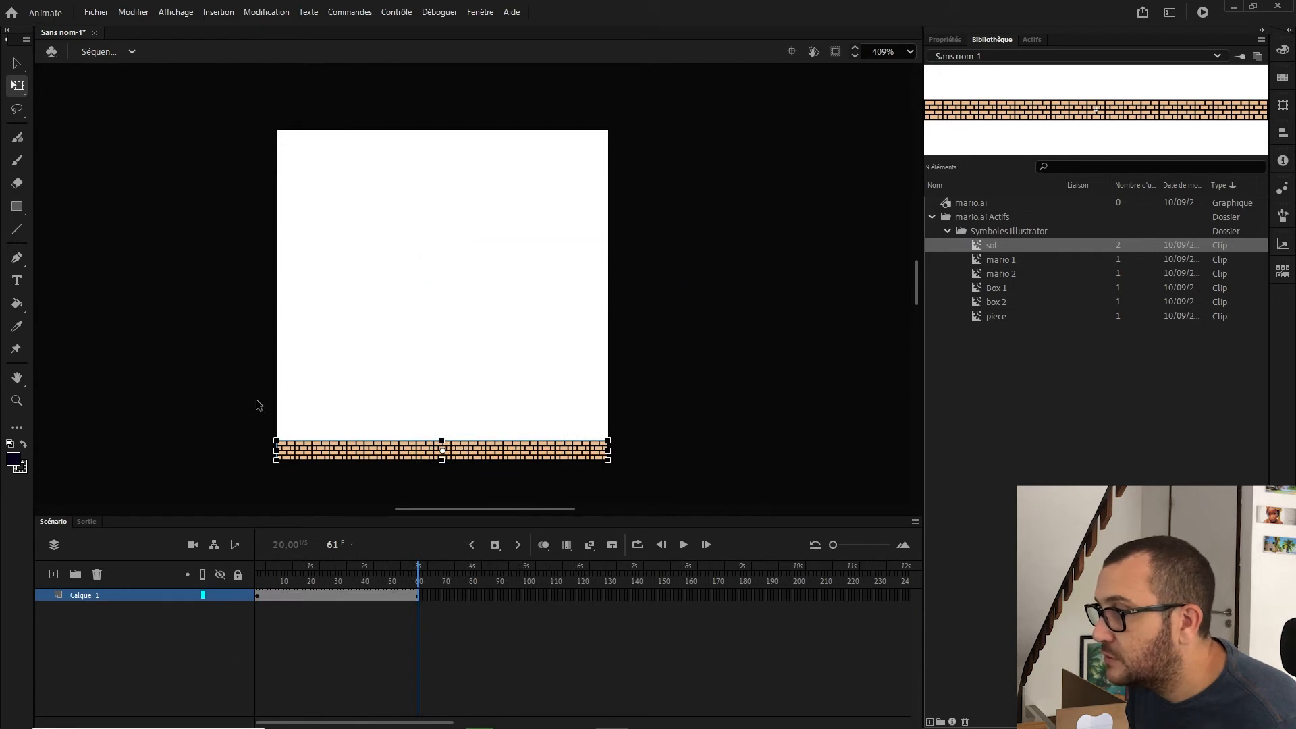
click(270, 426)
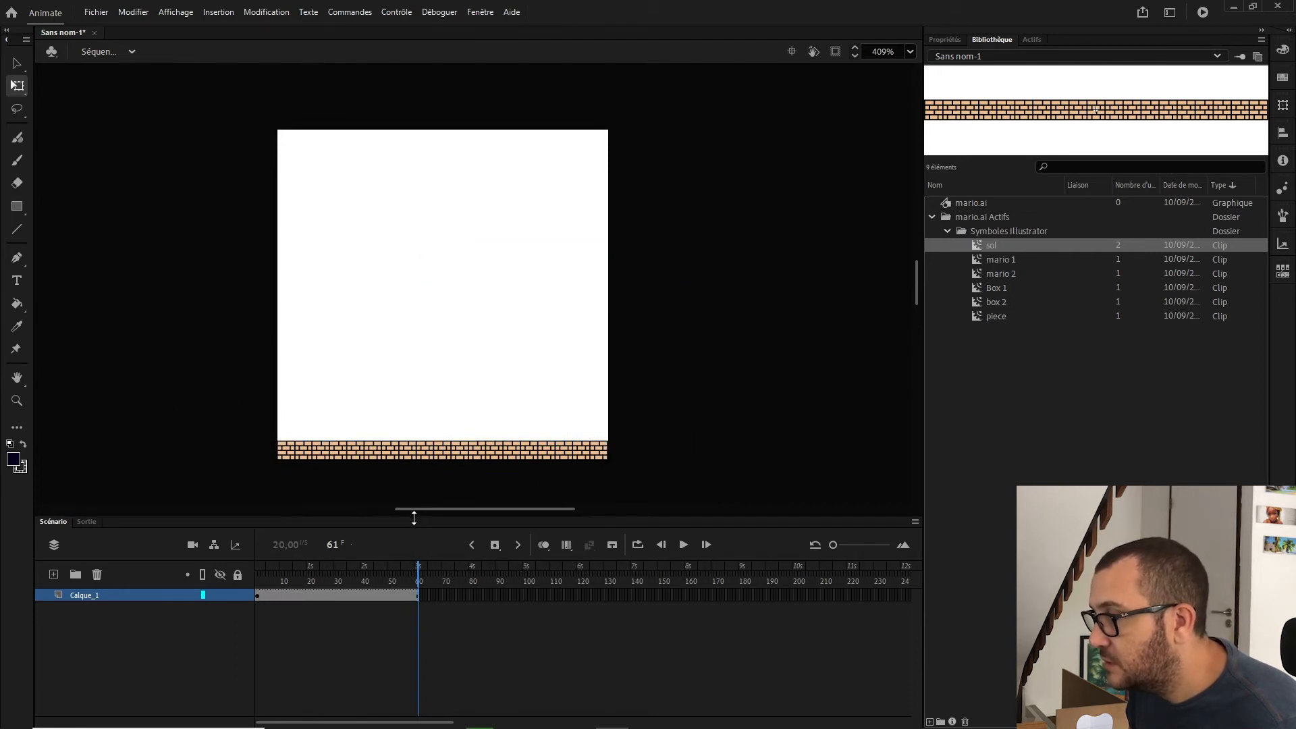
Step: Add a layer named Mario_1 above the sol layer and place the mario 1 symbol standing on the ground
drag(413, 517, 432, 488)
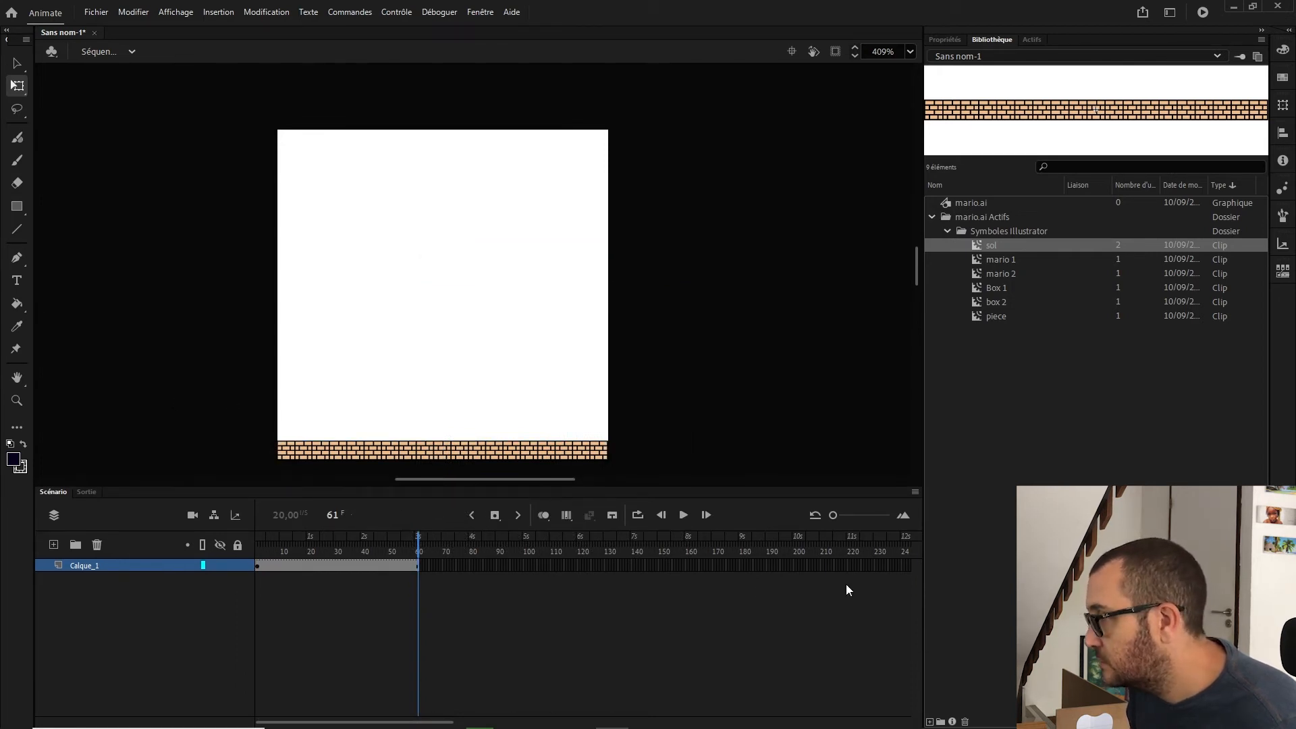
mouse_move(832, 515)
mouse_down()
mouse_move(865, 516)
mouse_move(854, 515)
mouse_up()
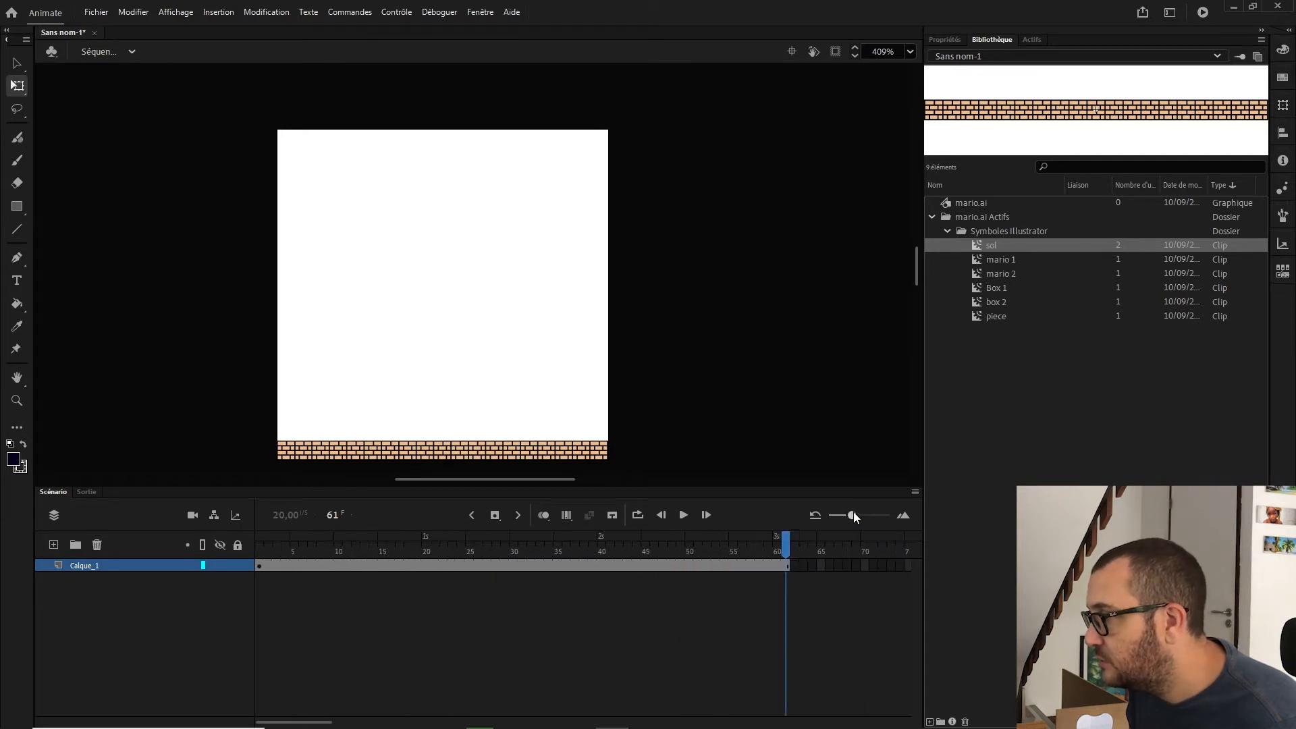
click(92, 564)
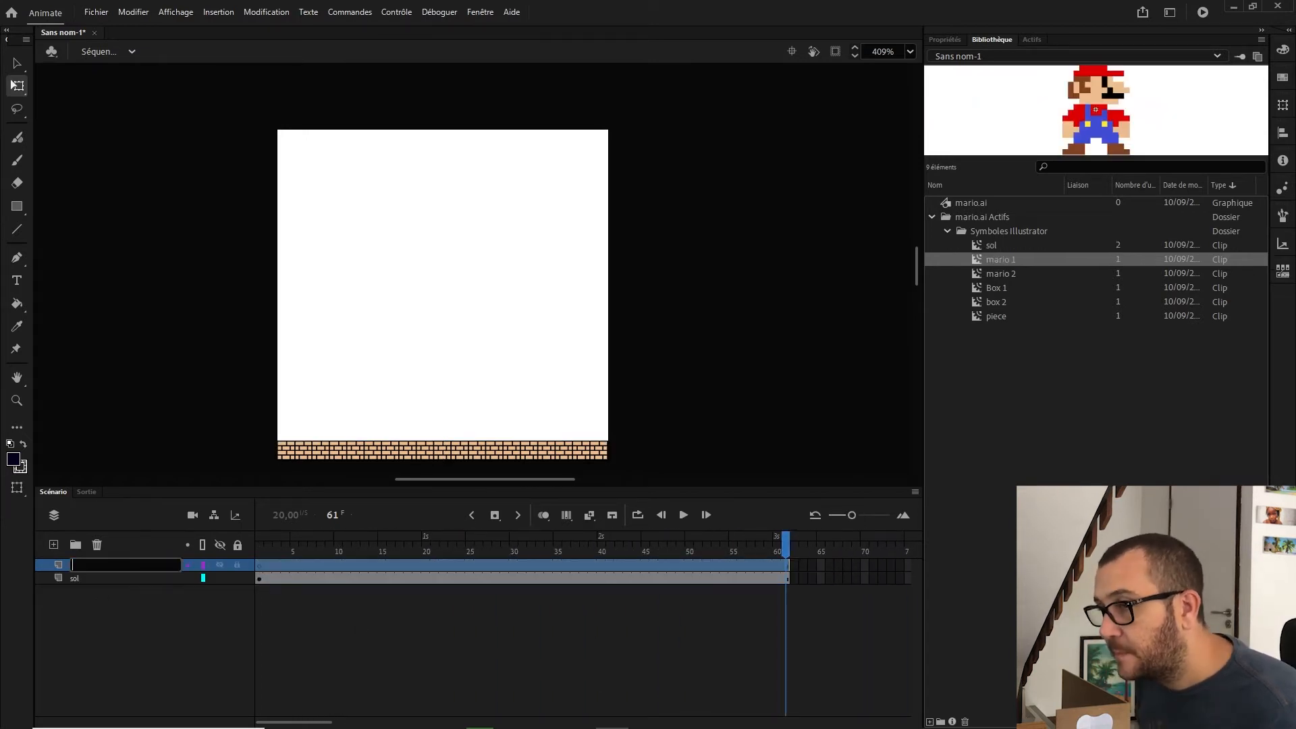
text(rio_)
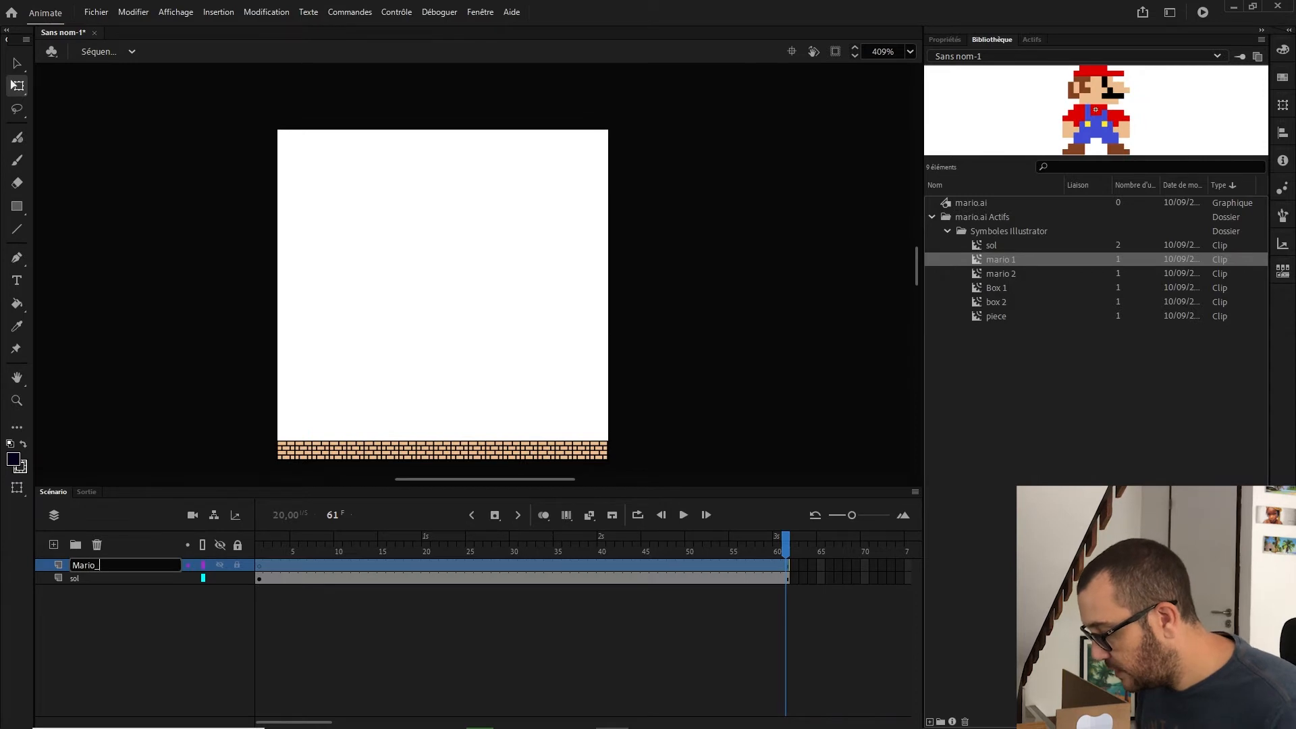
text(1)
key(Return)
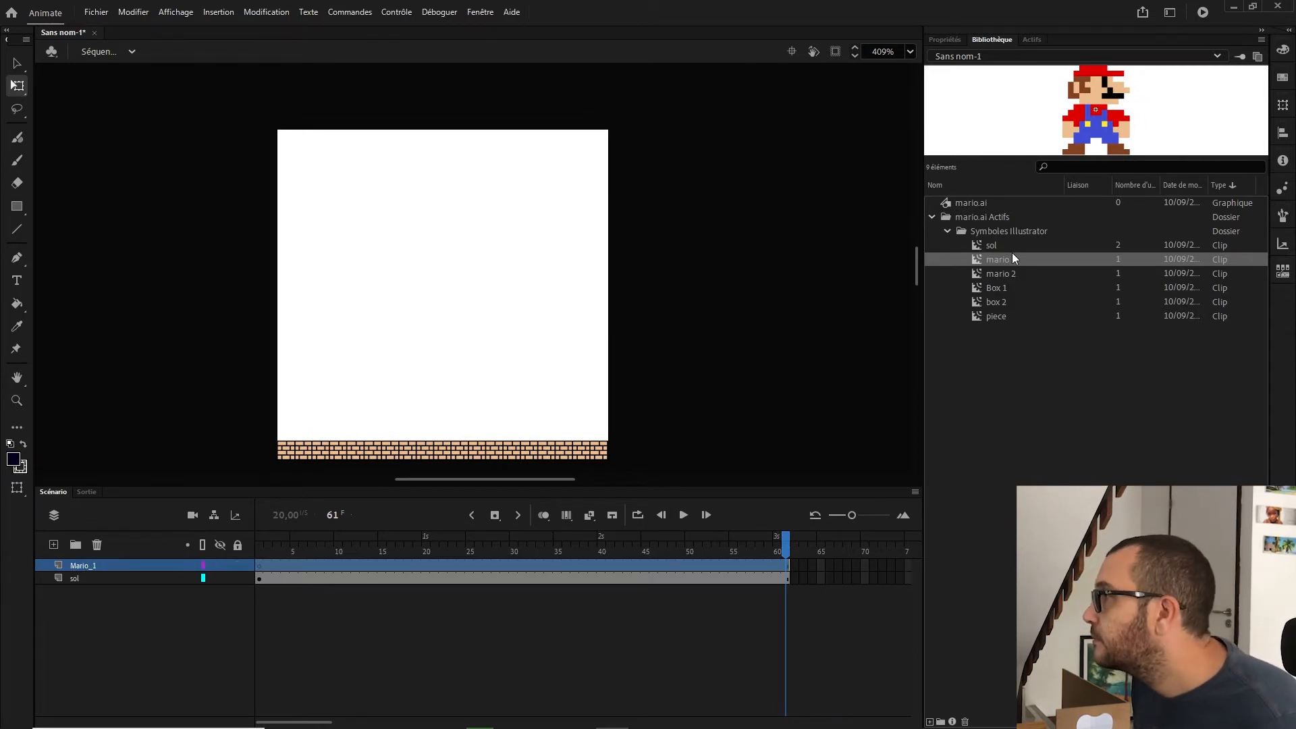
drag(1011, 259, 457, 407)
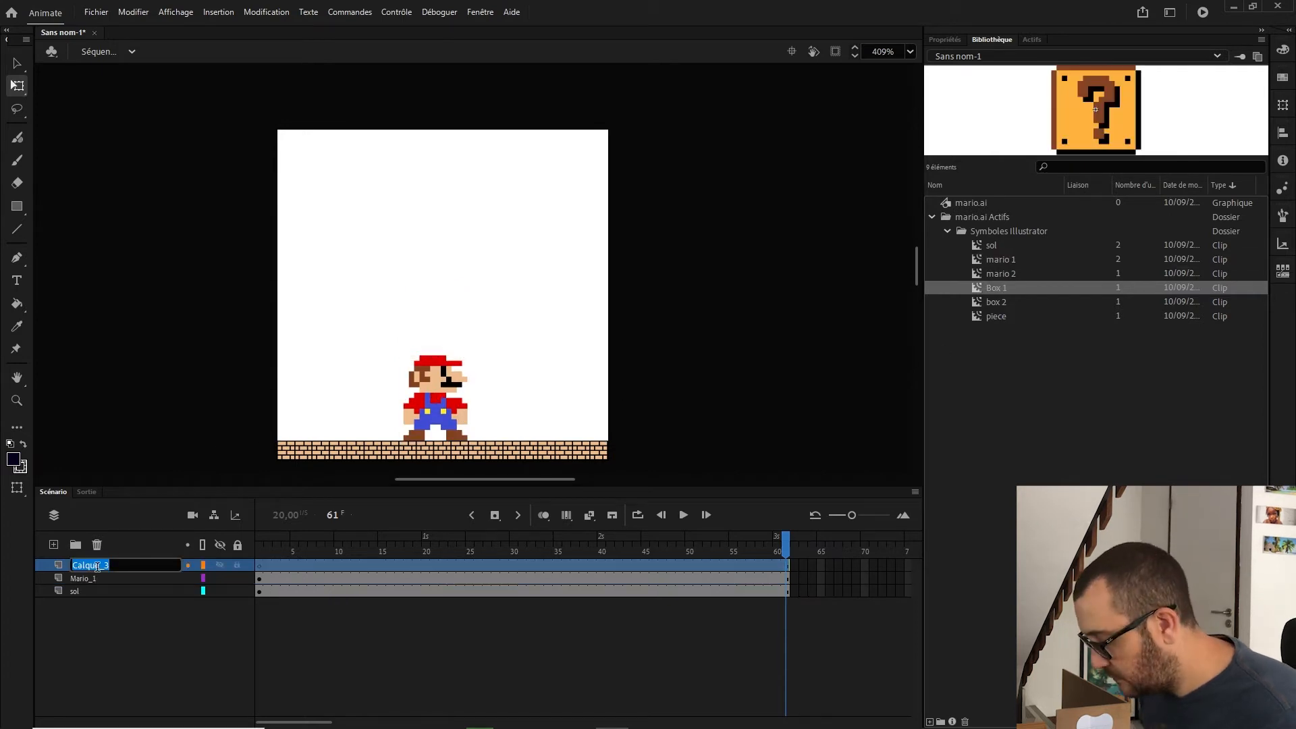
Step: Add a layer named Box_1 and place the Box 1 symbol above Mario
text(Bo)
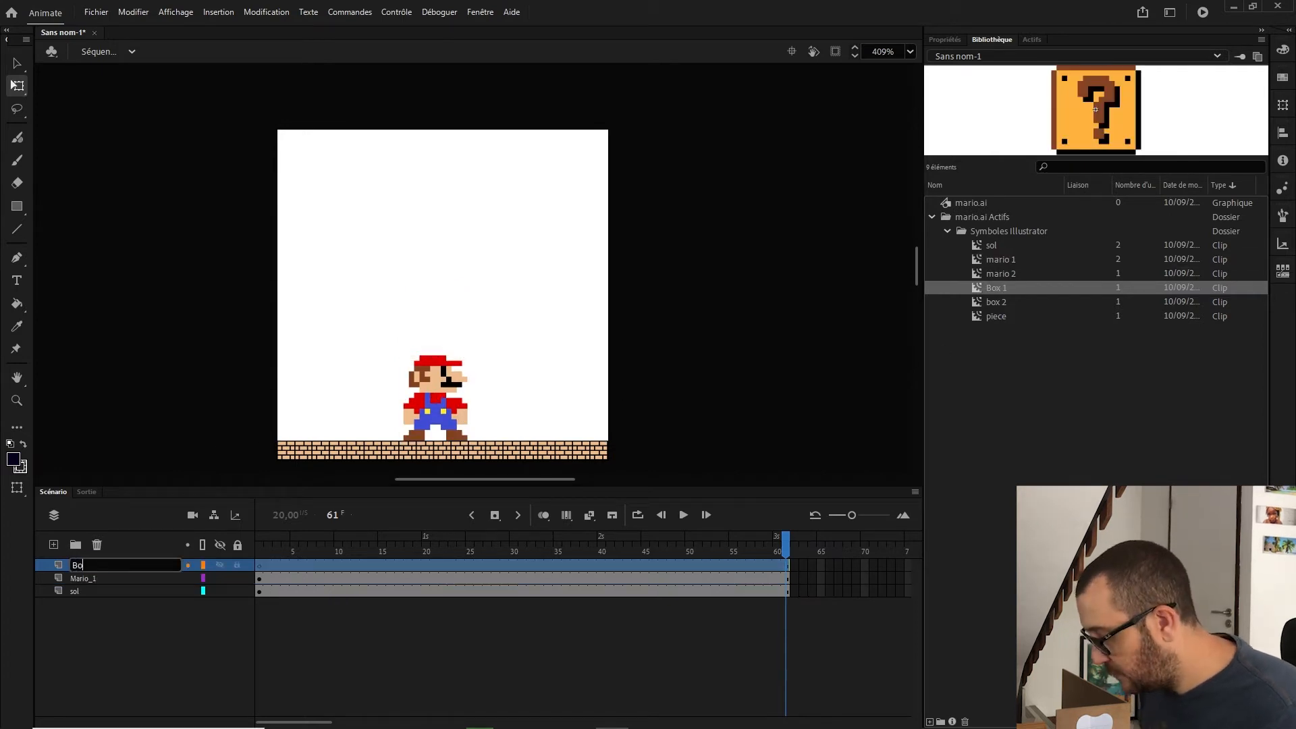
text(x_1)
key(Return)
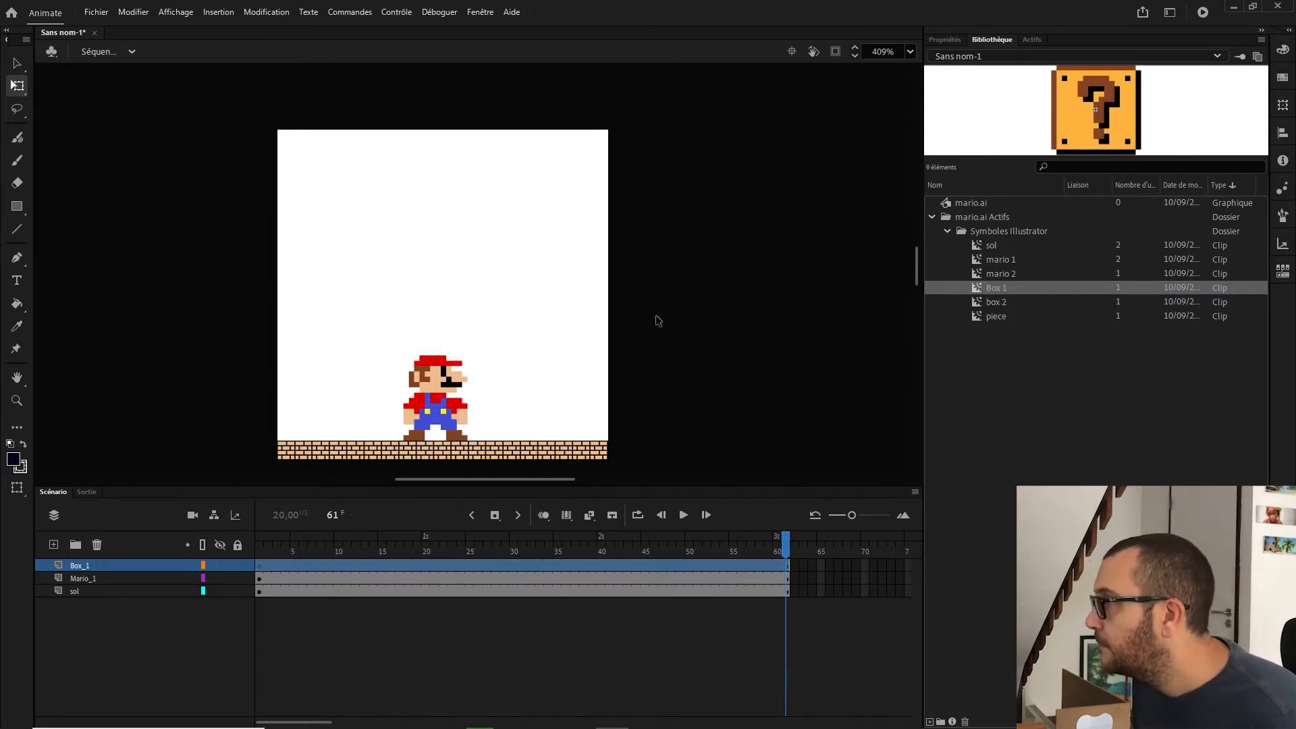
drag(1006, 289, 440, 254)
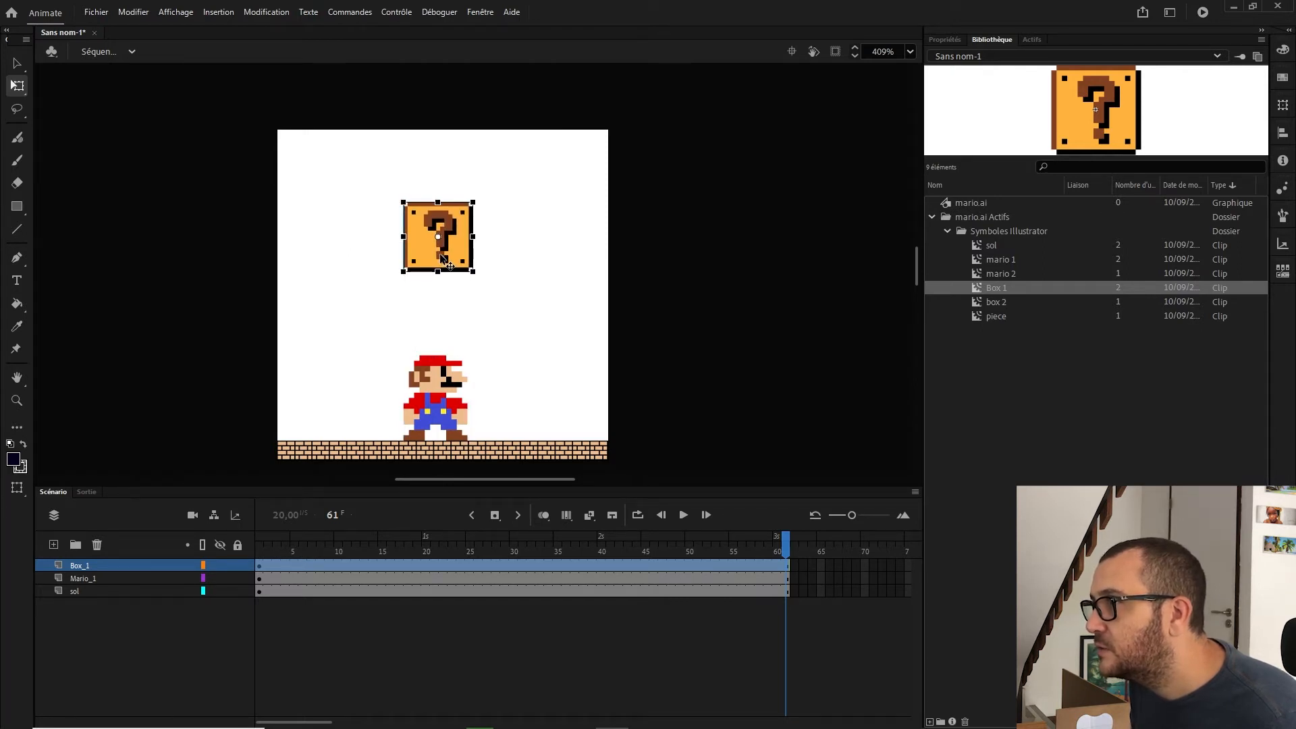
Step: Add a layer named piece and place the piece coin symbol just above the box
click(53, 544)
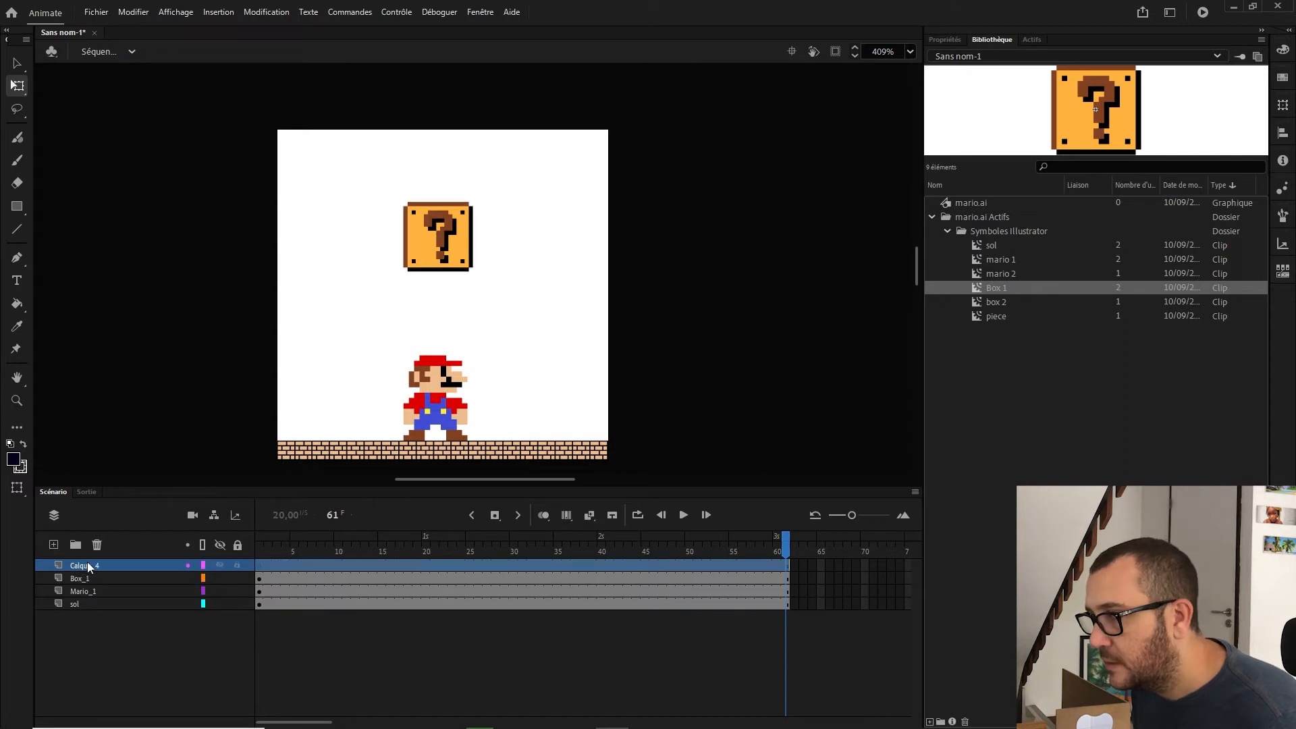
double_click(87, 565)
text(pie)
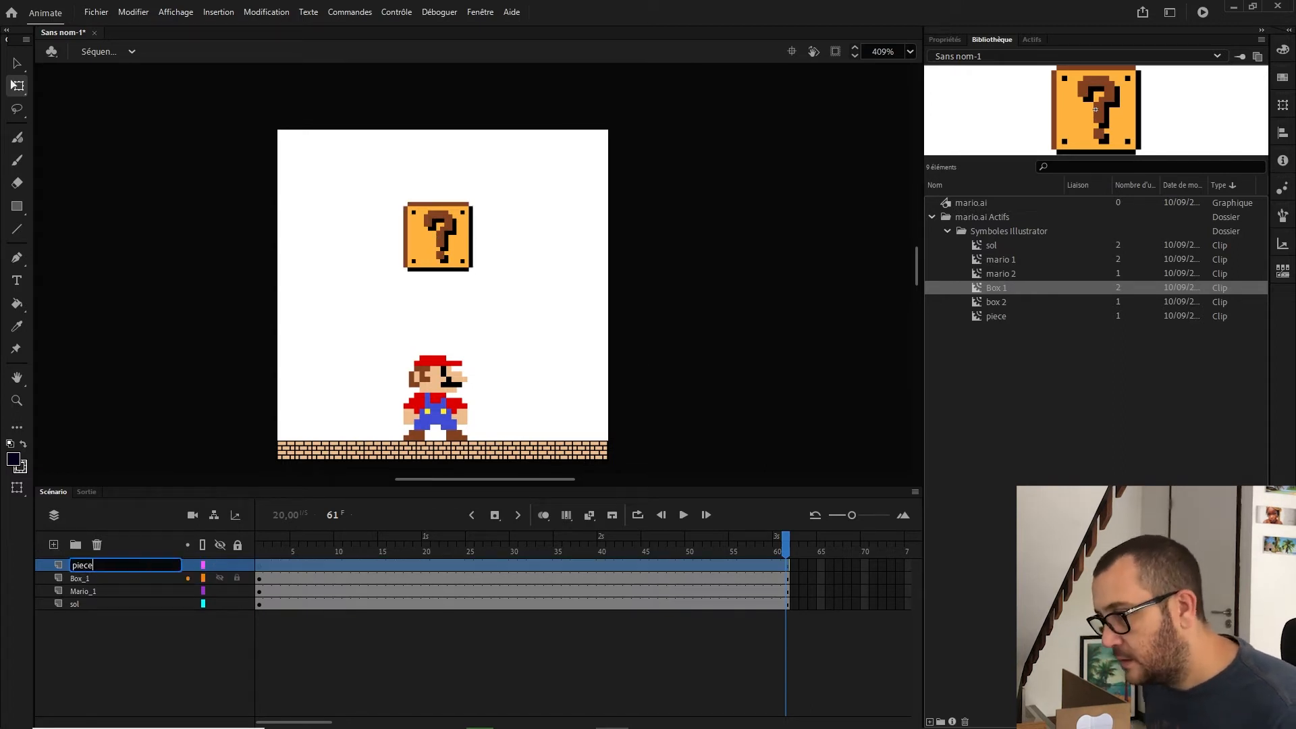
text(ce)
key(Return)
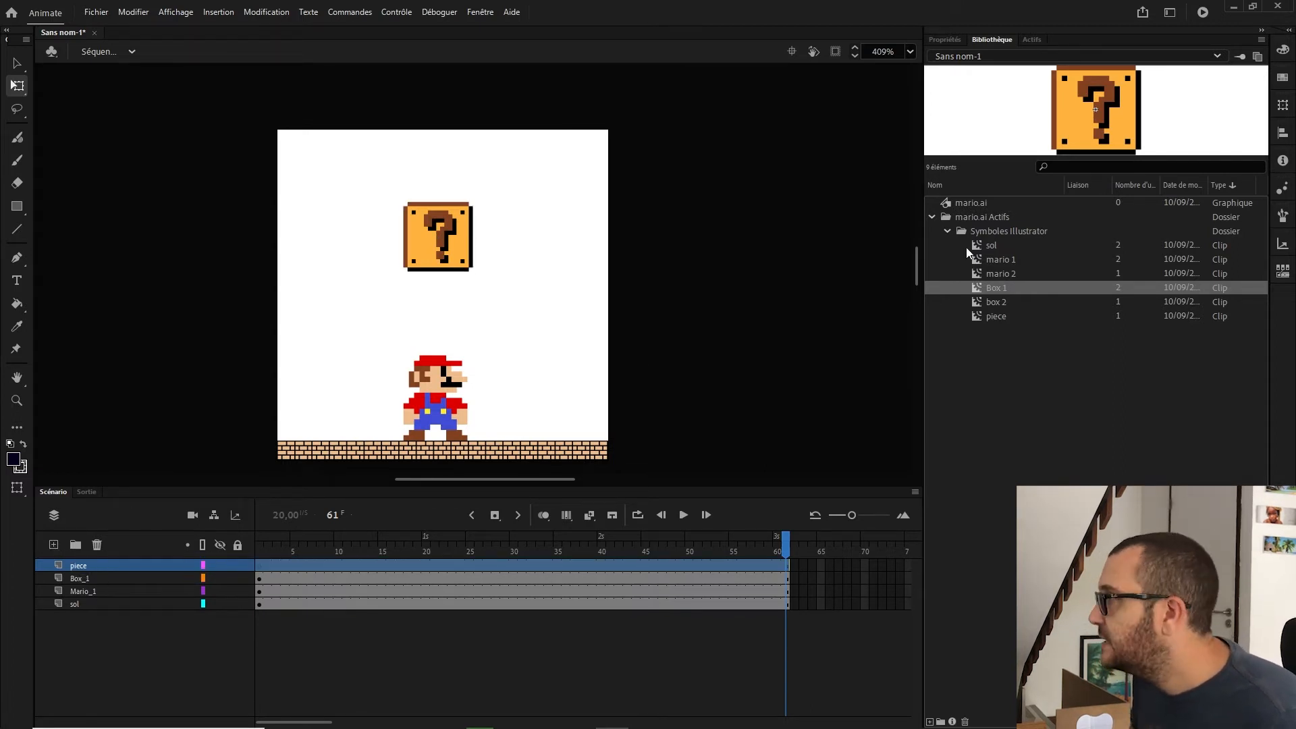
click(1005, 312)
drag(998, 316, 447, 194)
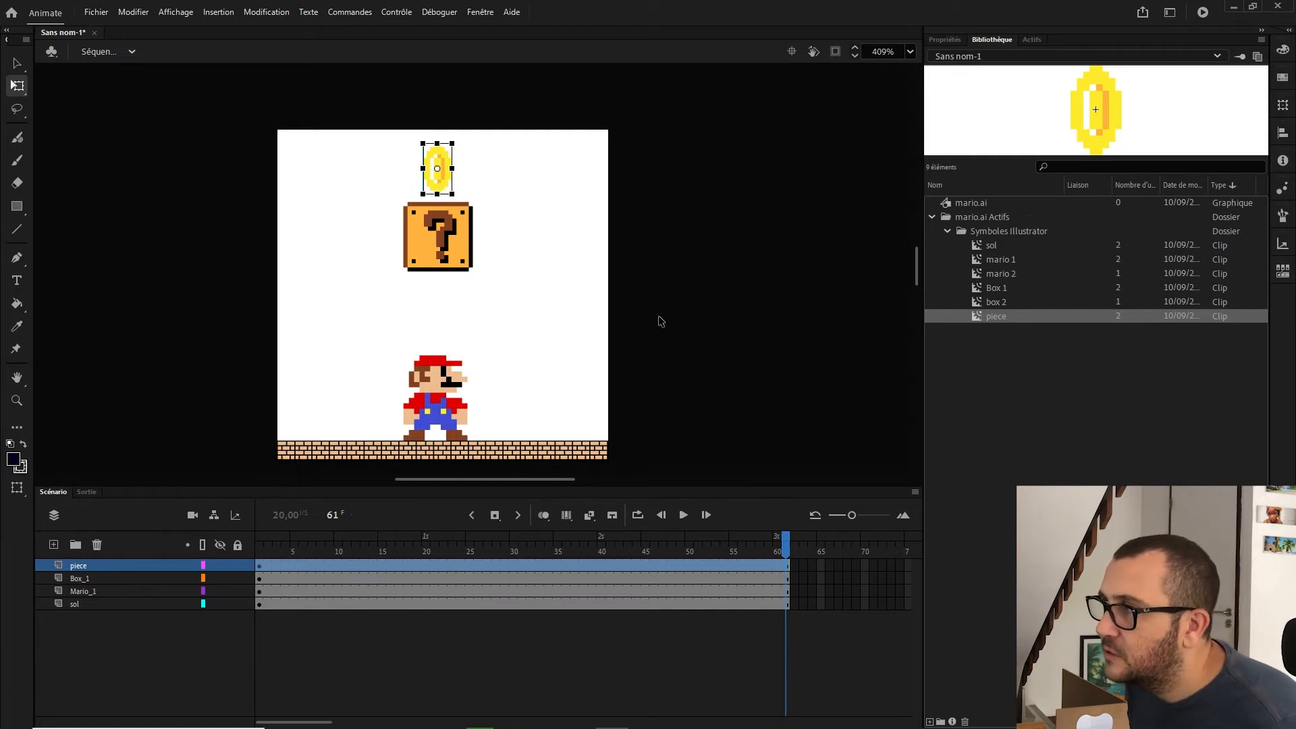
Step: Insert a blank keyframe at frame 6 on Mario_1 and place the jumping mario 2 symbol there
click(261, 565)
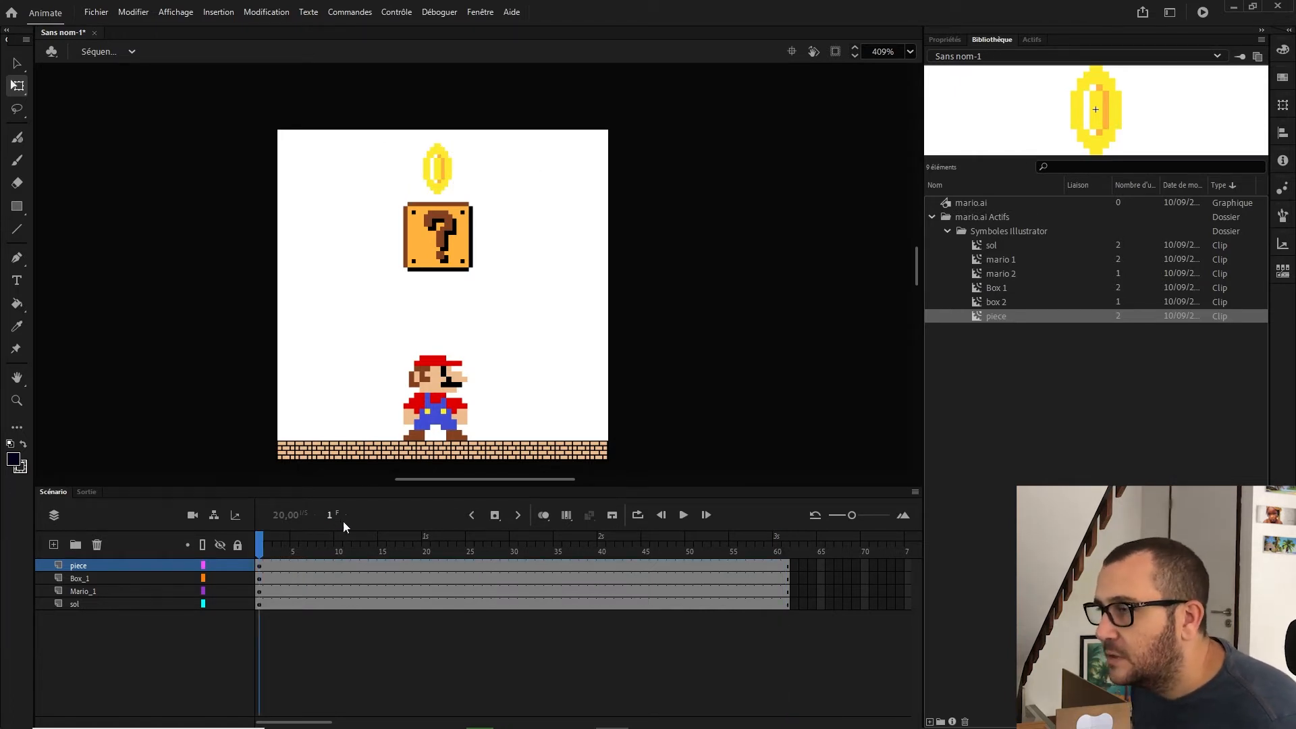
drag(282, 546, 303, 546)
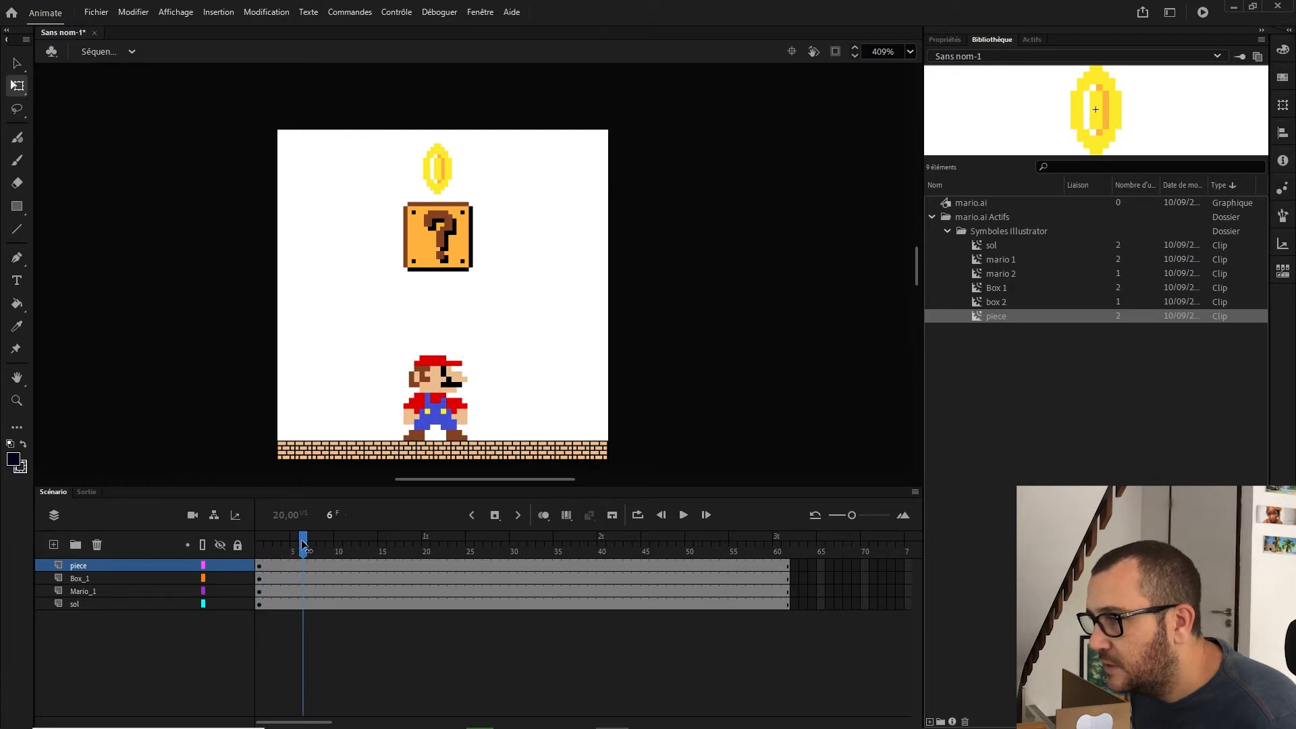
right_click(305, 595)
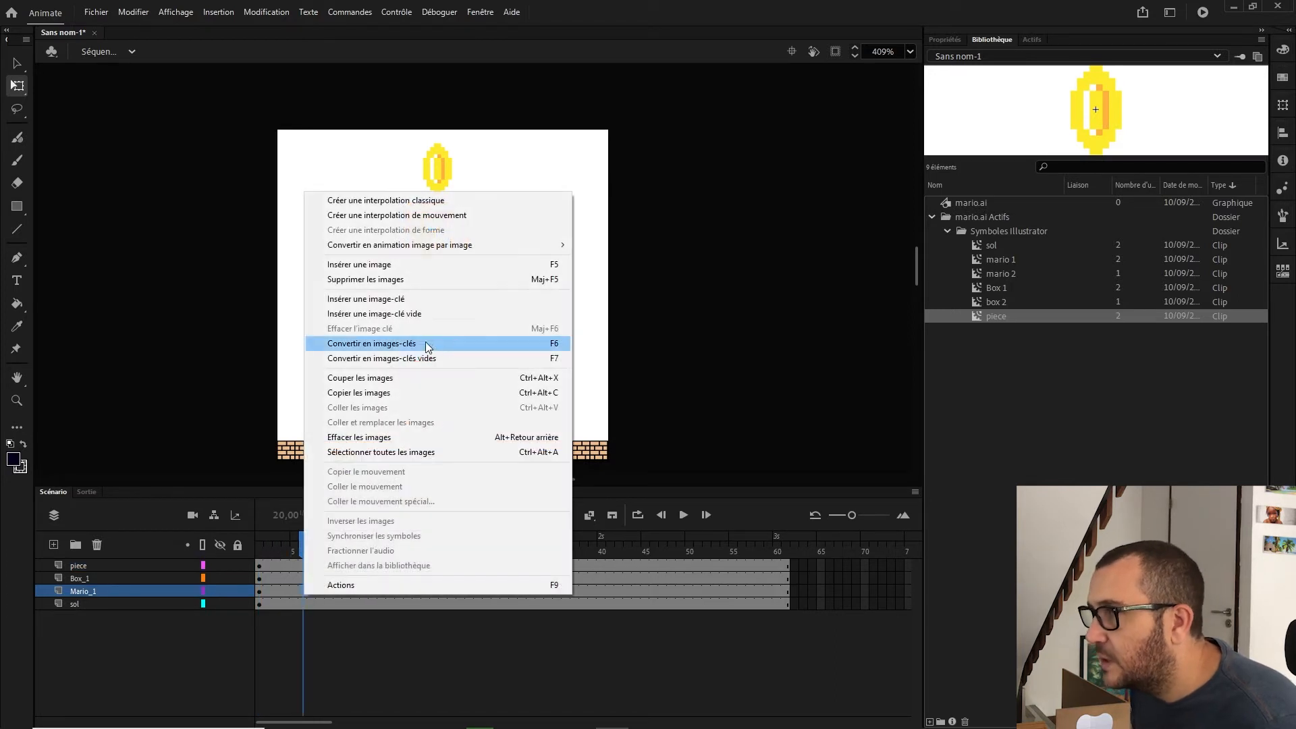
click(422, 315)
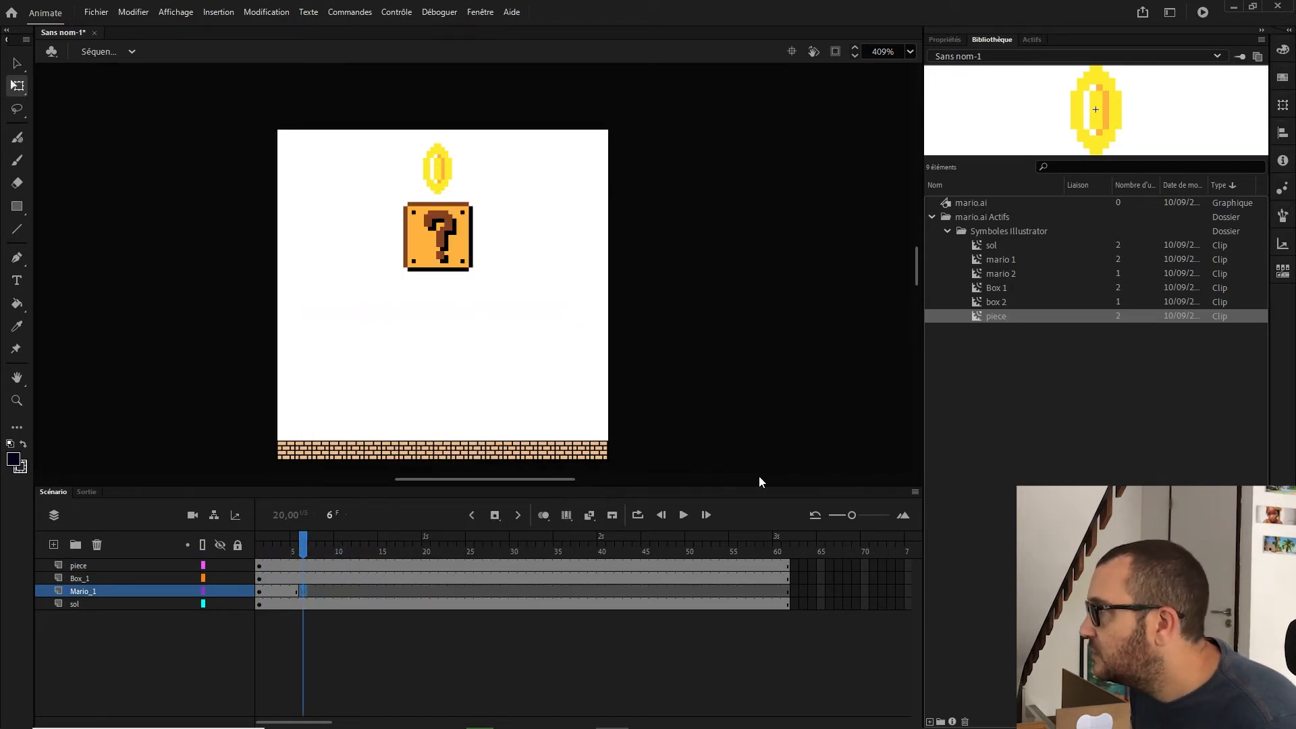
drag(1017, 274, 431, 403)
key(ctrl+z)
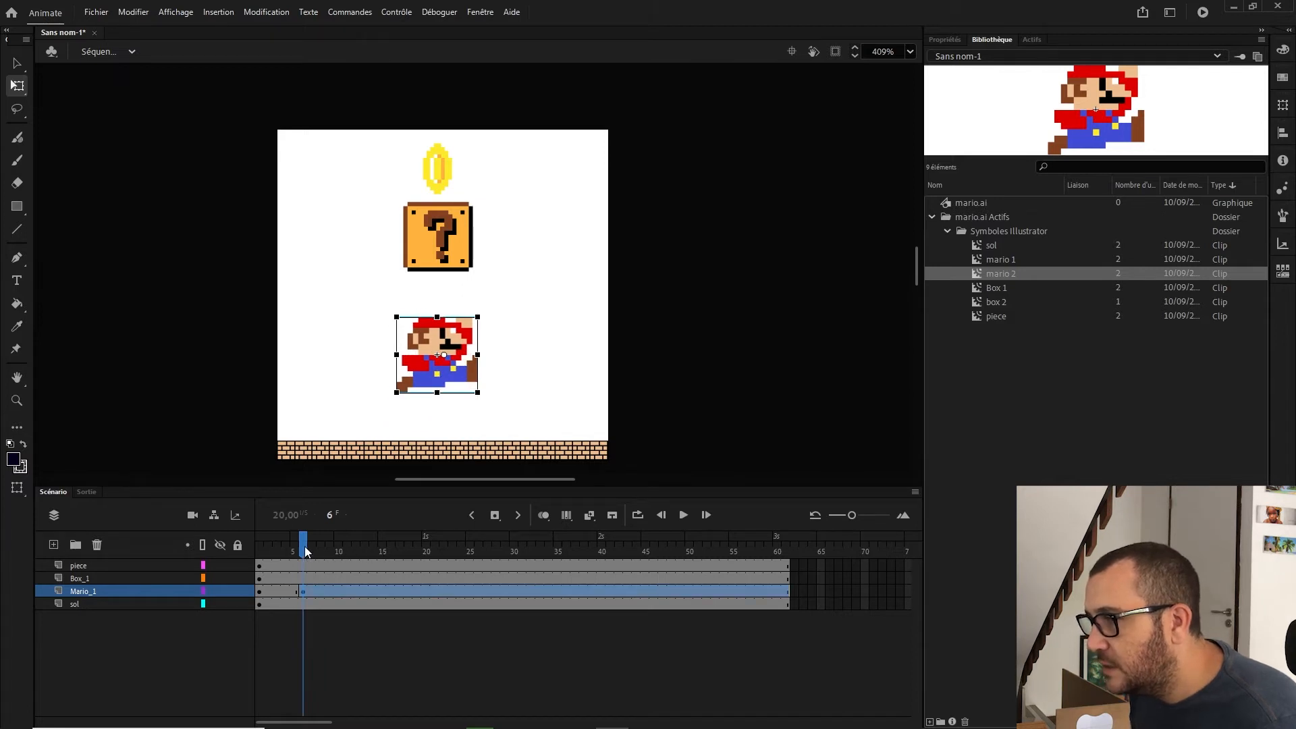
Step: Insert a keyframe at frame 11 on Mario_1 and move the jumping Mario up just beneath the box
click(346, 590)
right_click(347, 591)
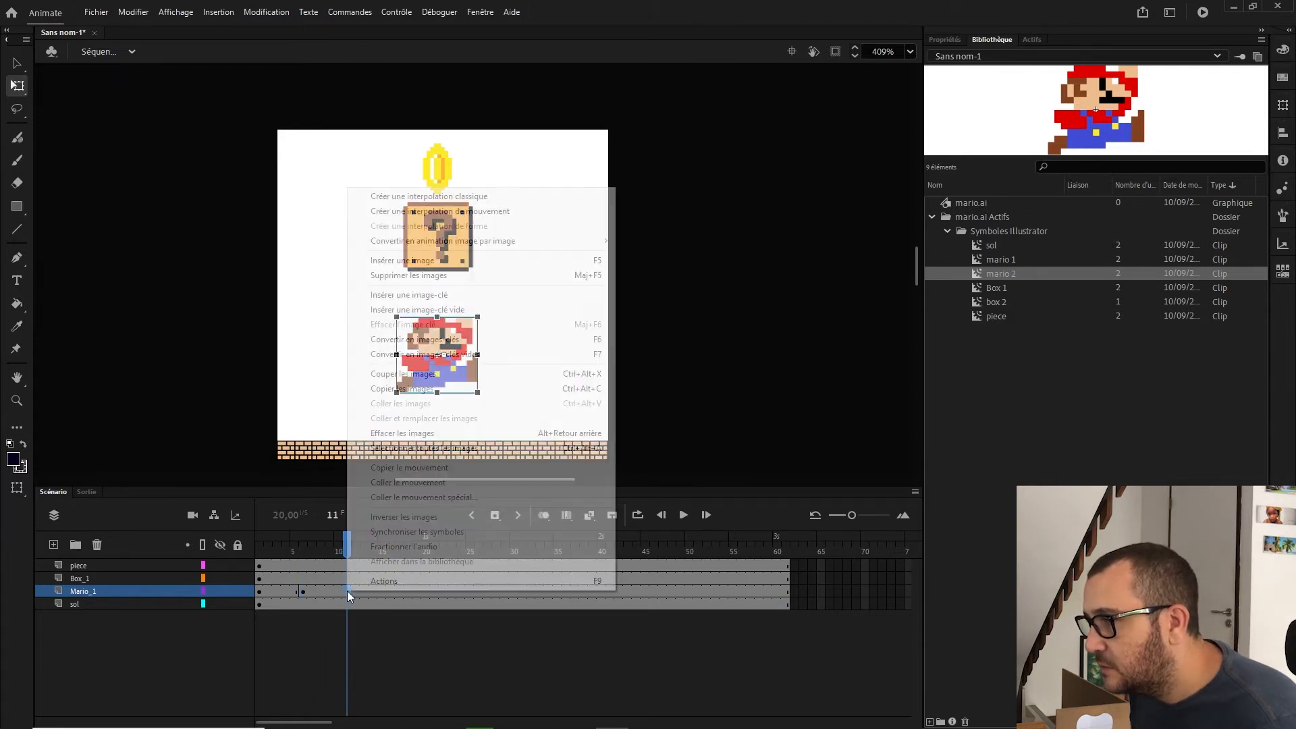
click(447, 297)
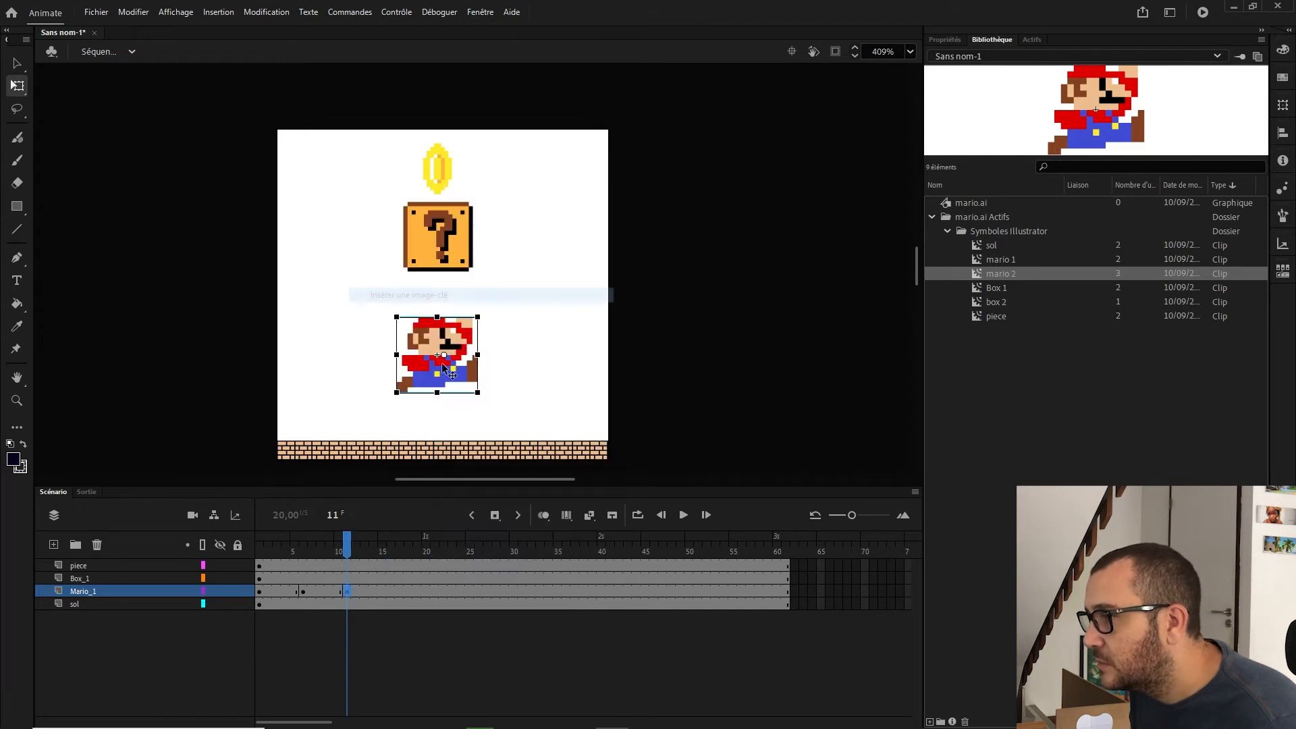
drag(451, 358, 453, 324)
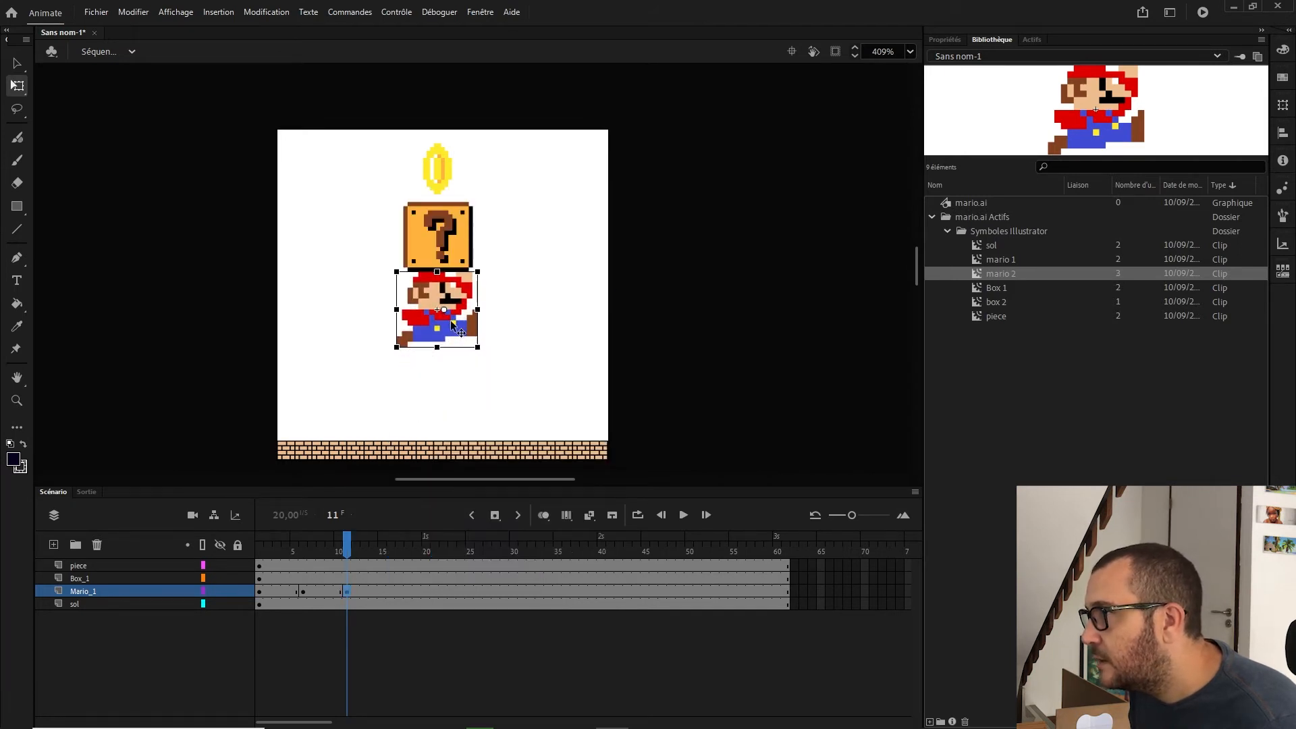
Step: Create a classic tween from frame 6 to frame 11 on the Mario_1 layer
right_click(302, 591)
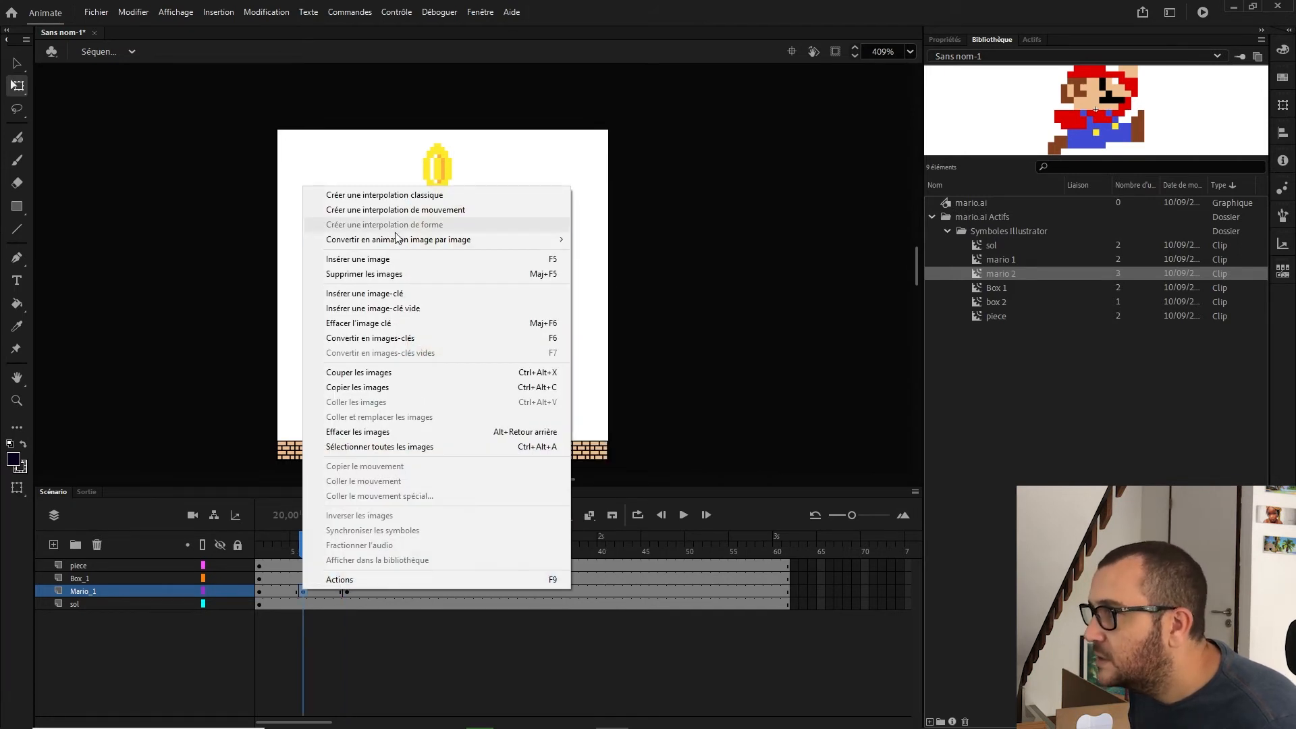
click(419, 195)
drag(312, 546, 378, 544)
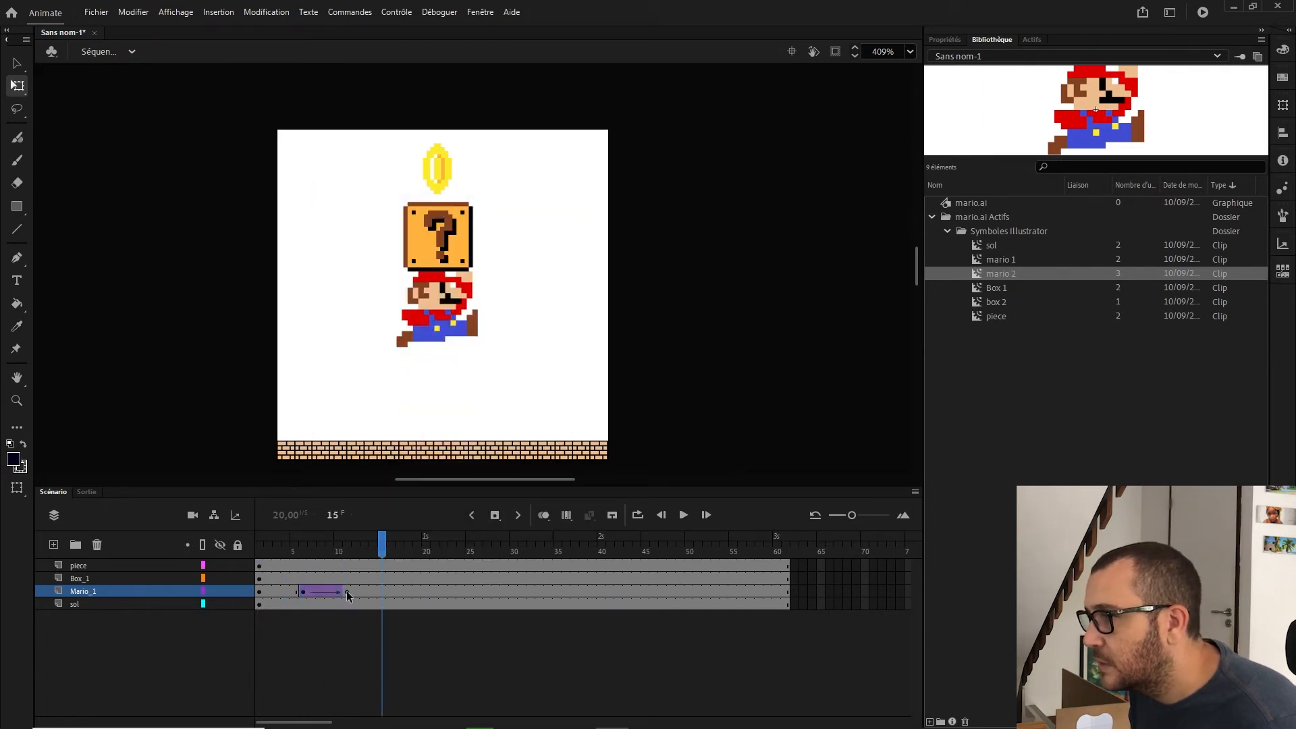
Step: Move the tween's end keyframe to frame 9 and play back the jump
click(347, 592)
drag(344, 593, 329, 593)
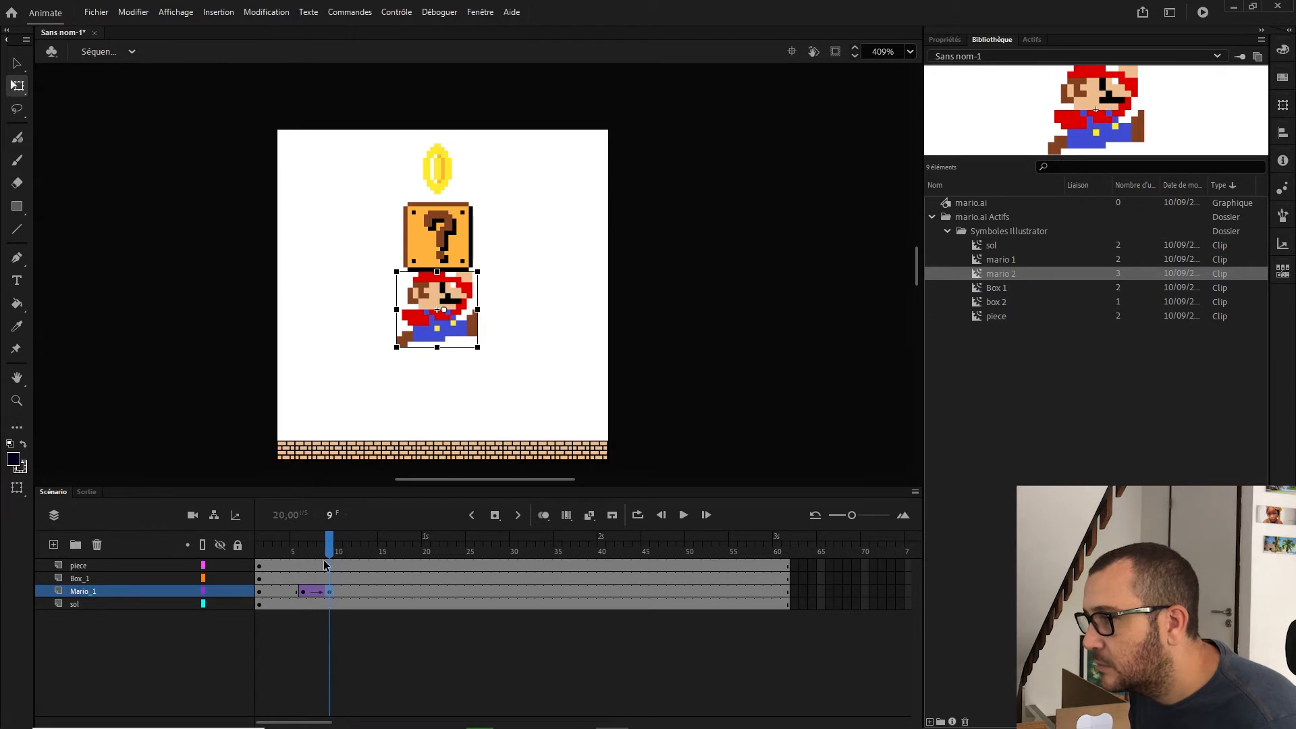
drag(277, 545, 268, 545)
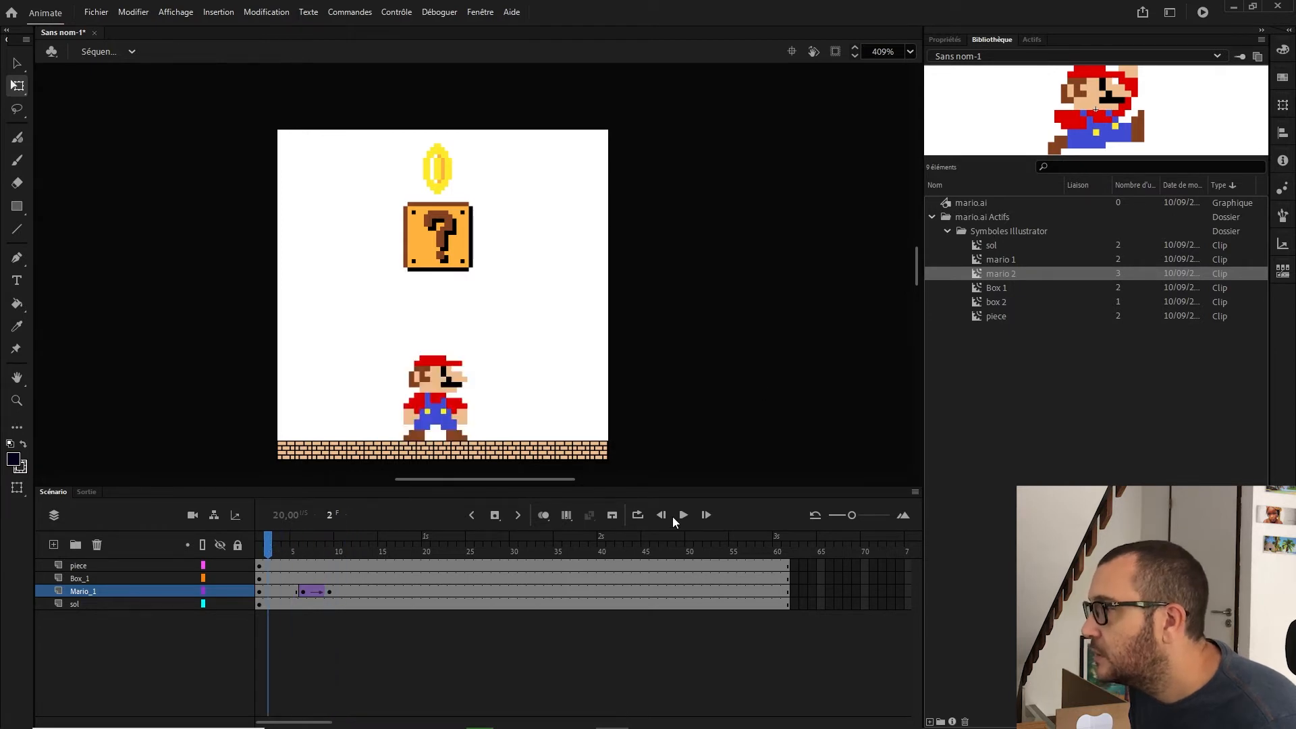
click(683, 515)
click(682, 515)
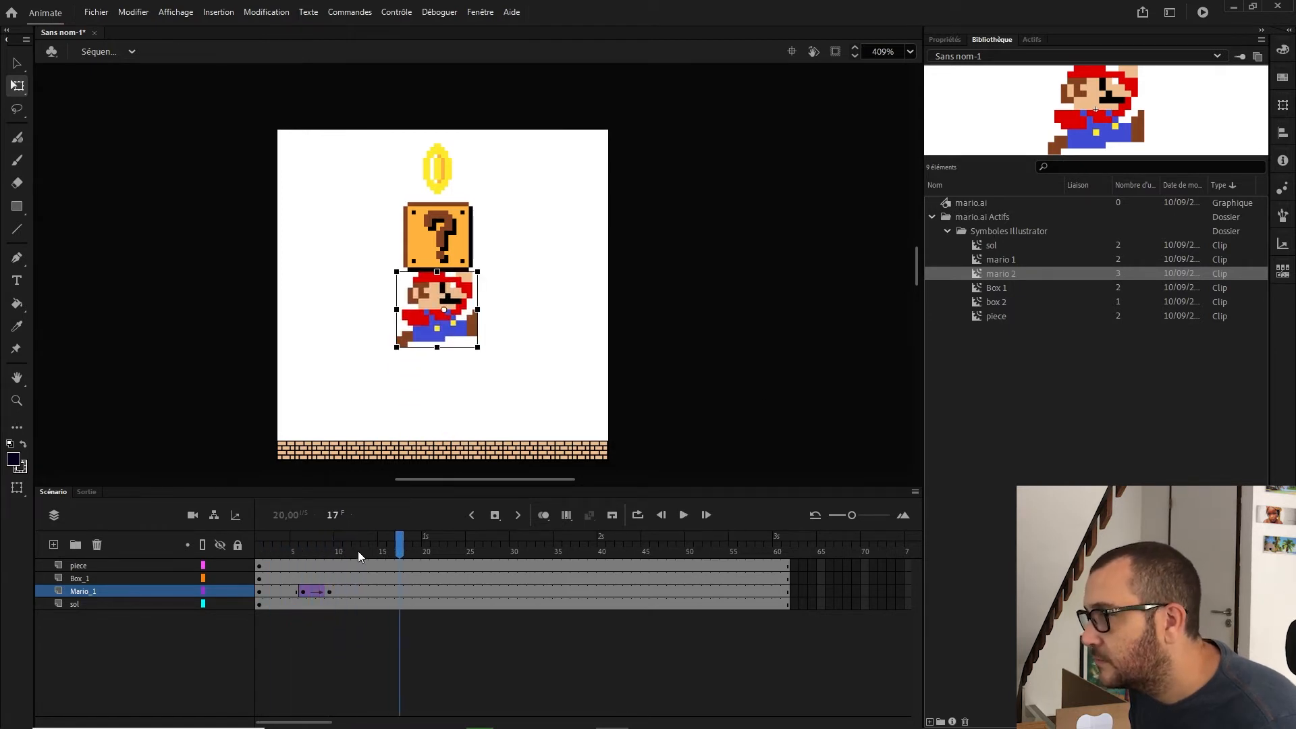
mouse_move(329, 541)
mouse_down()
mouse_move(312, 548)
mouse_move(333, 554)
mouse_up()
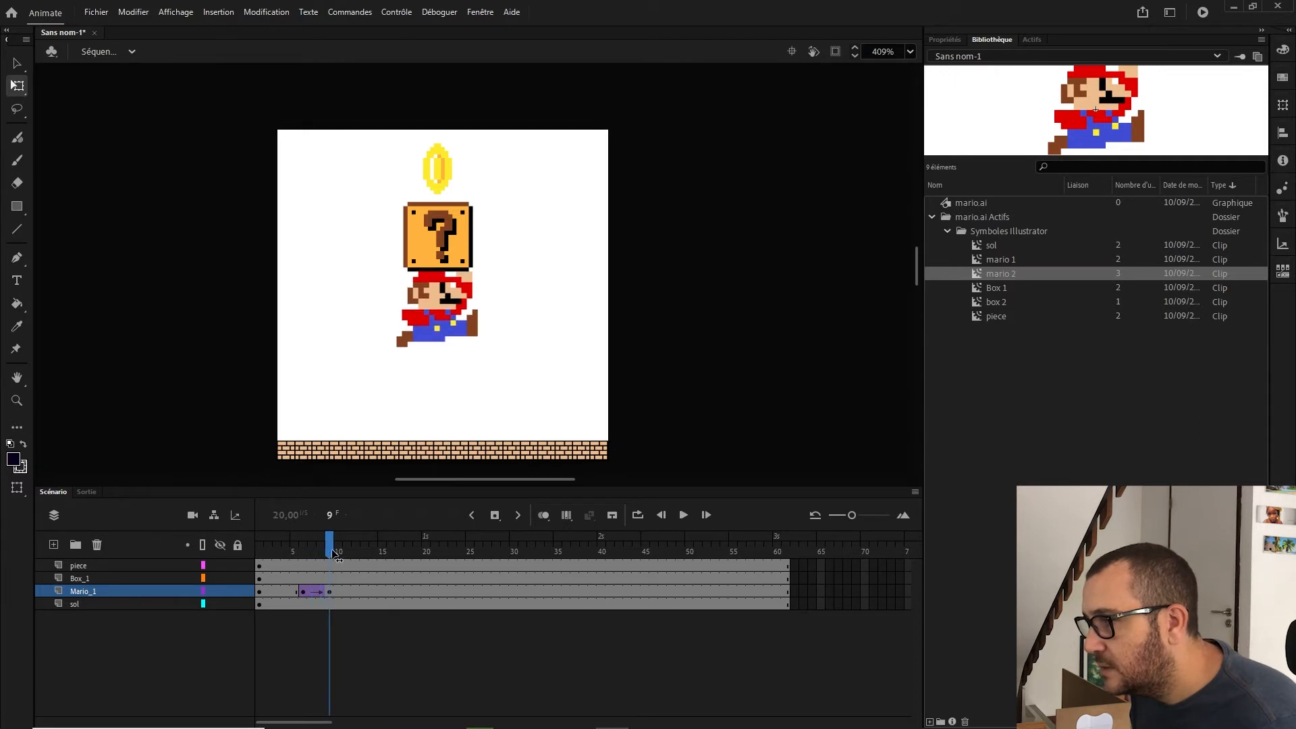
Step: Insert a keyframe at frame 11 on Mario_1 and move Mario back down onto the ground
right_click(347, 592)
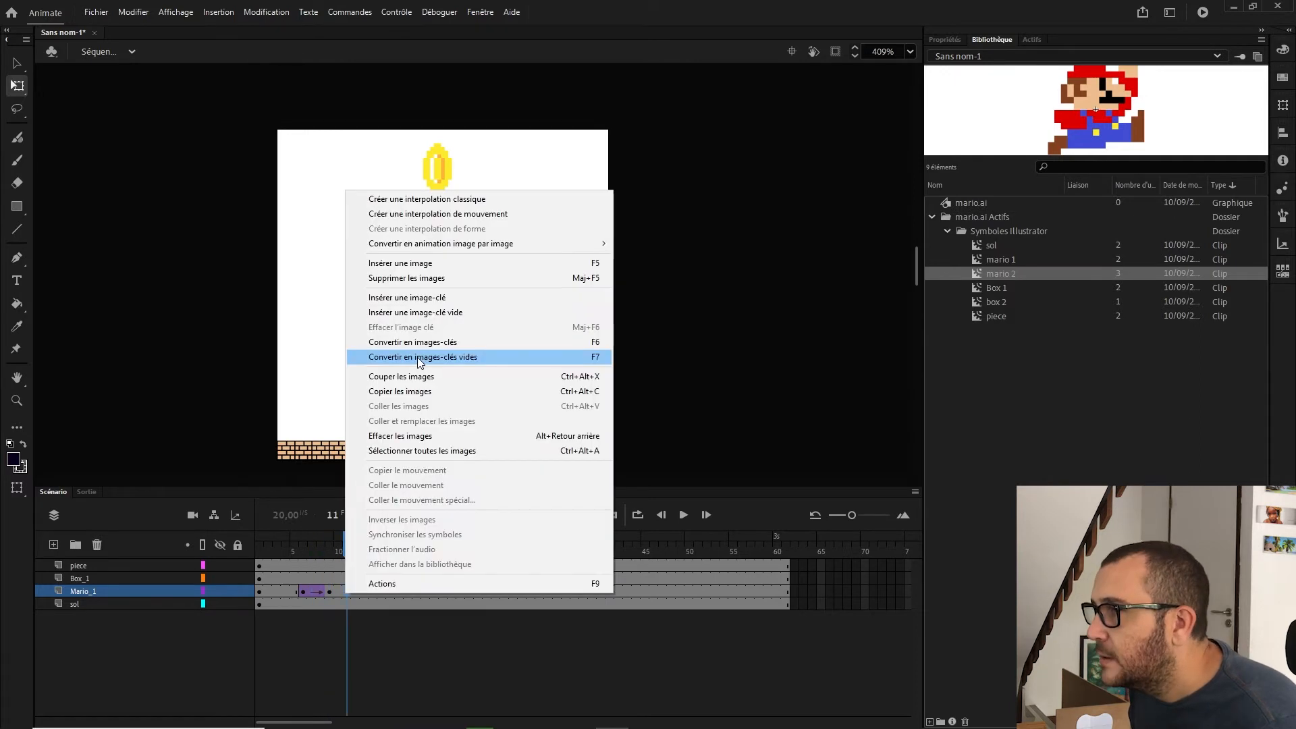
click(434, 298)
drag(451, 333, 446, 395)
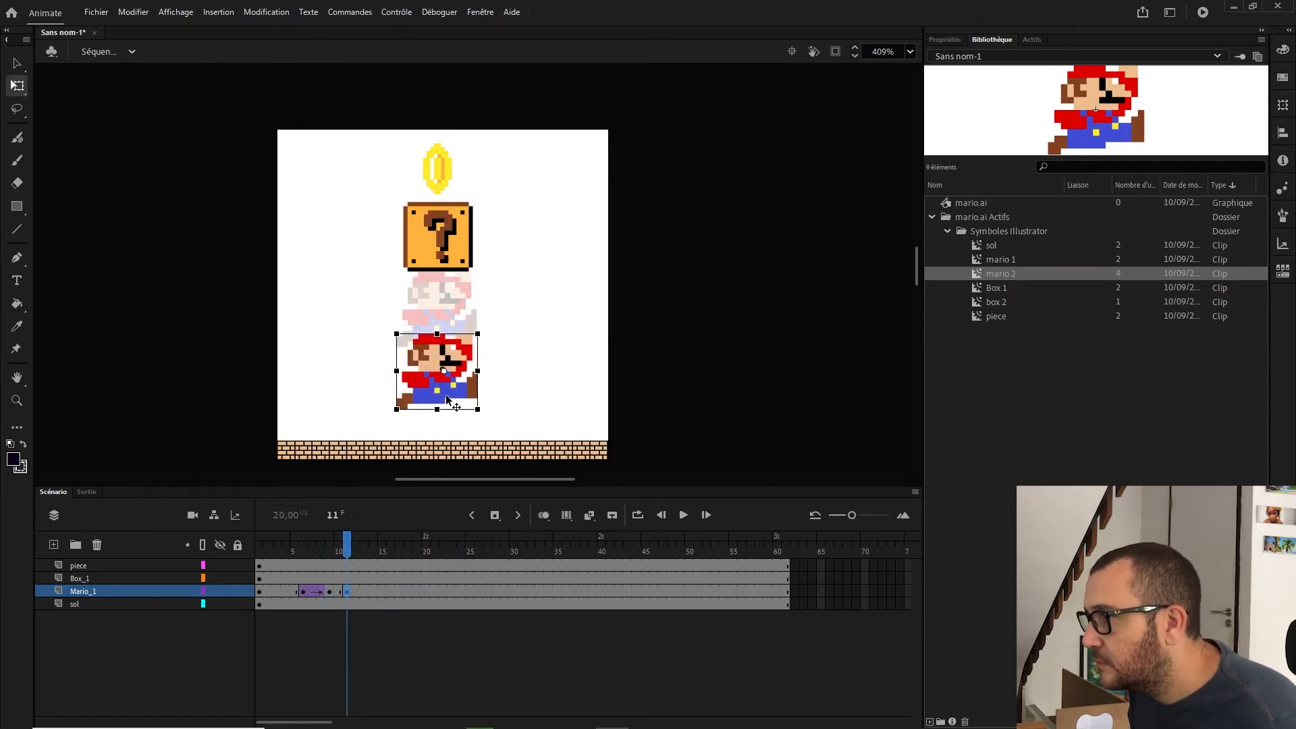
Step: Create a tween from frame 9 to frame 11 on Mario_1 and play back the animation
right_click(331, 592)
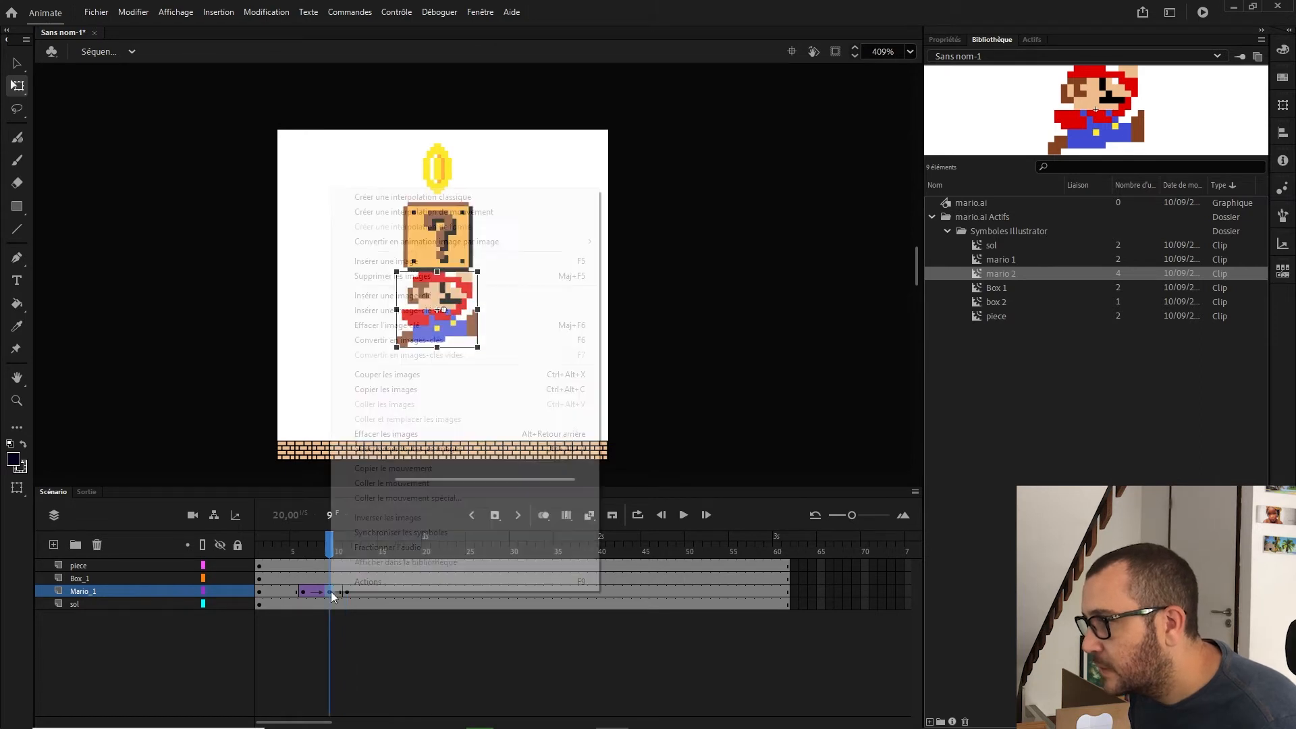
click(464, 212)
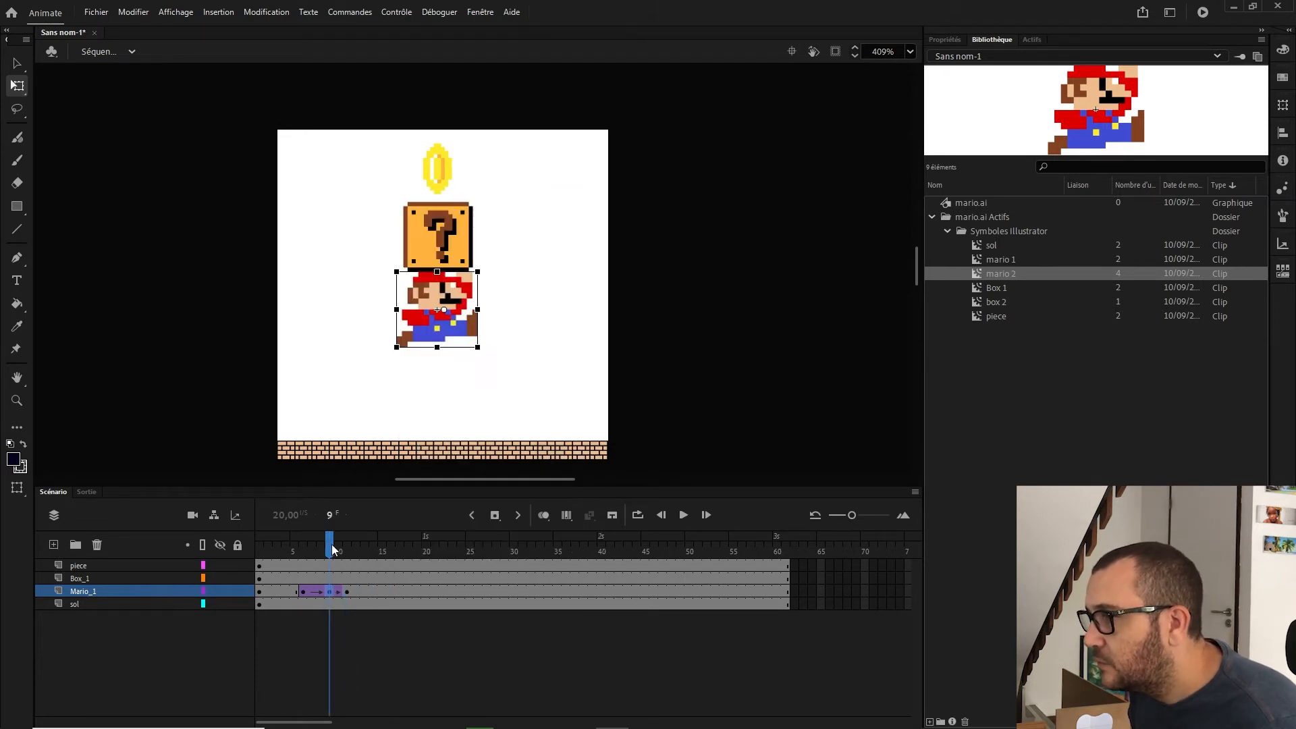
drag(331, 544, 259, 544)
click(682, 517)
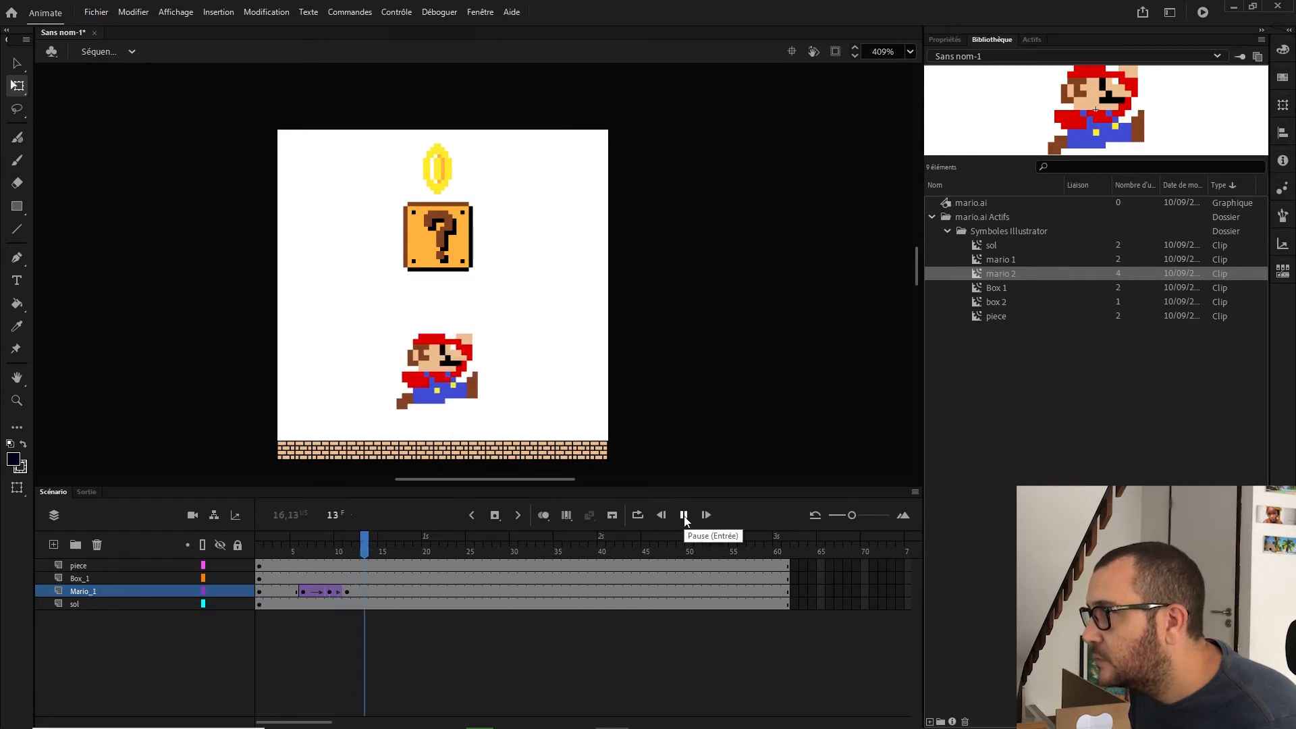
Step: Insert a blank keyframe at frame 12 on the Mario_1 layer
drag(356, 541, 351, 542)
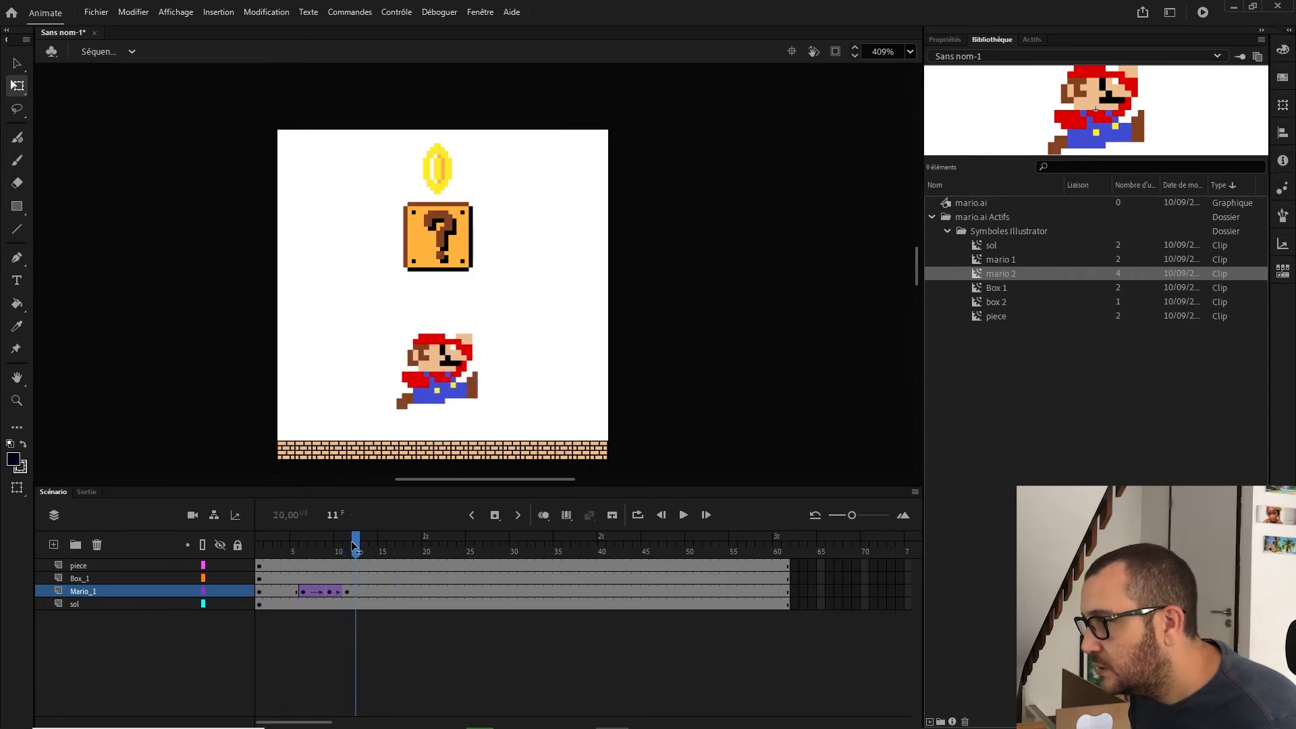
click(351, 594)
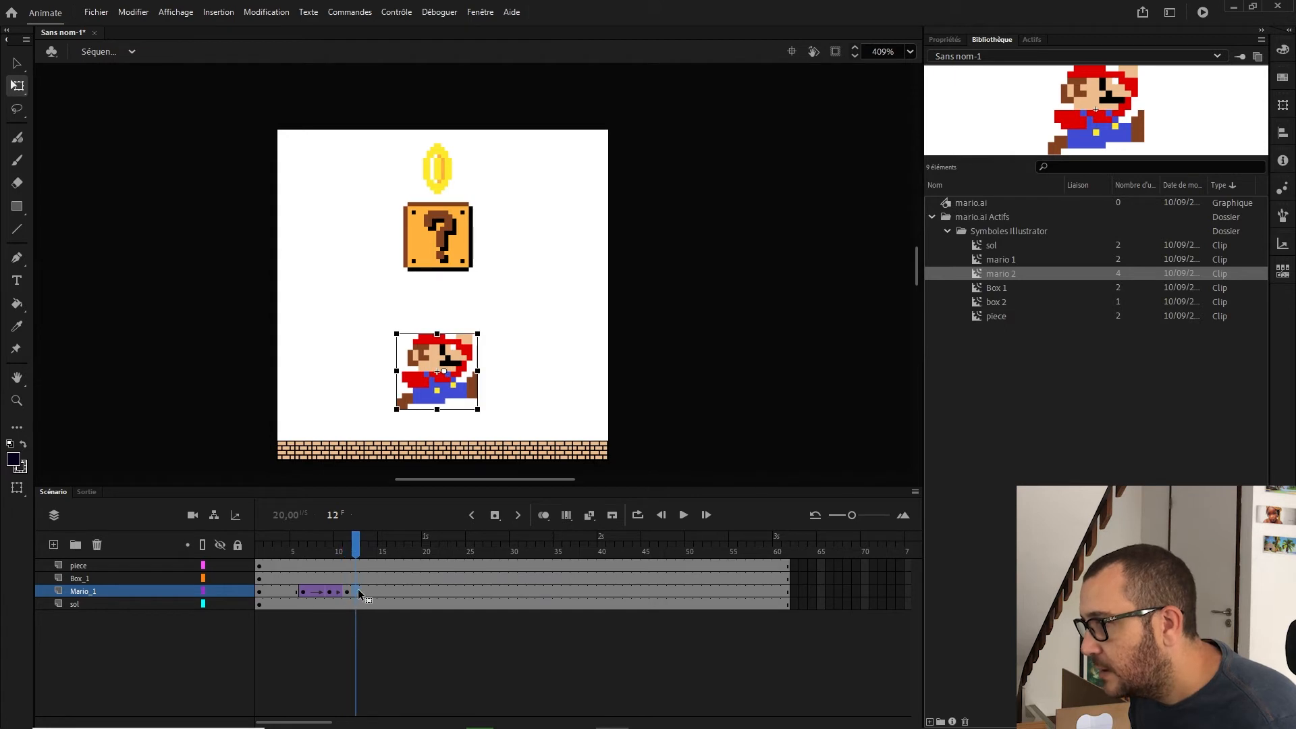
right_click(358, 590)
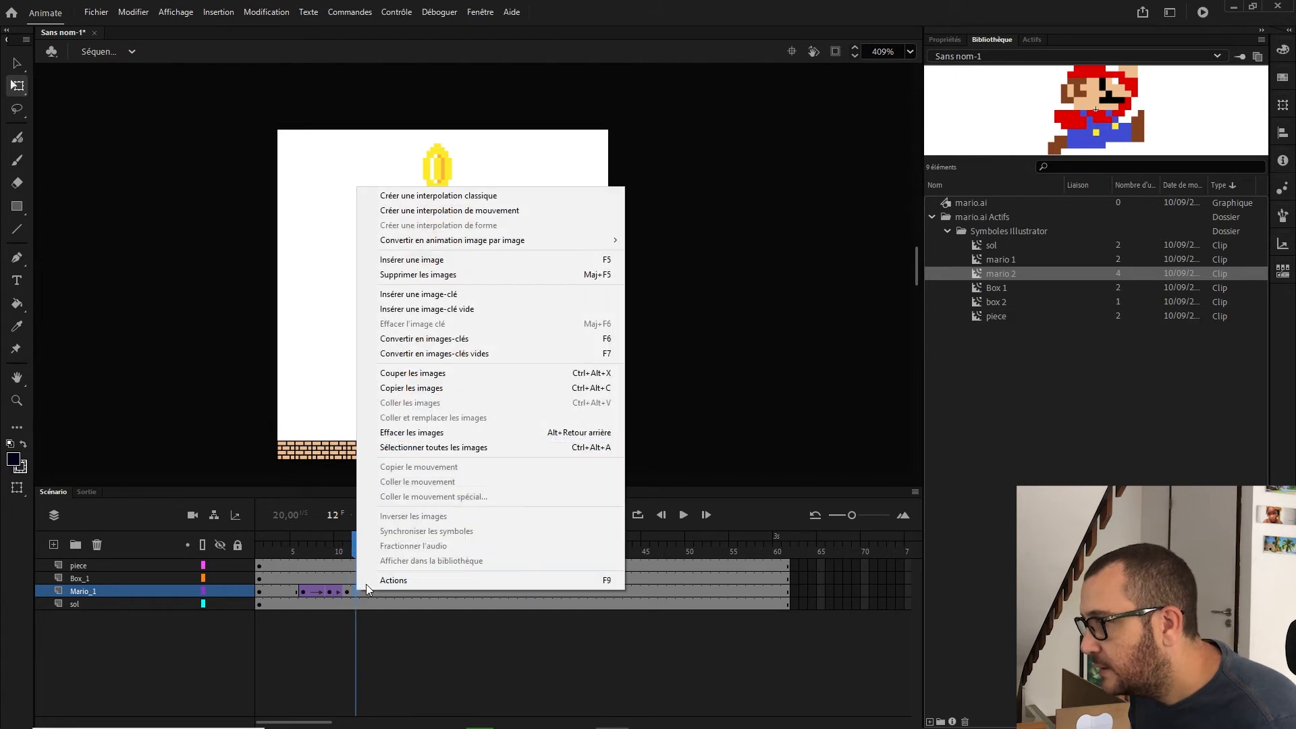
click(465, 310)
Step: Copy the Mario_1 jump frames 1 to 11 and paste them starting at frame 12 to repeat the jump
click(259, 592)
drag(260, 591, 356, 592)
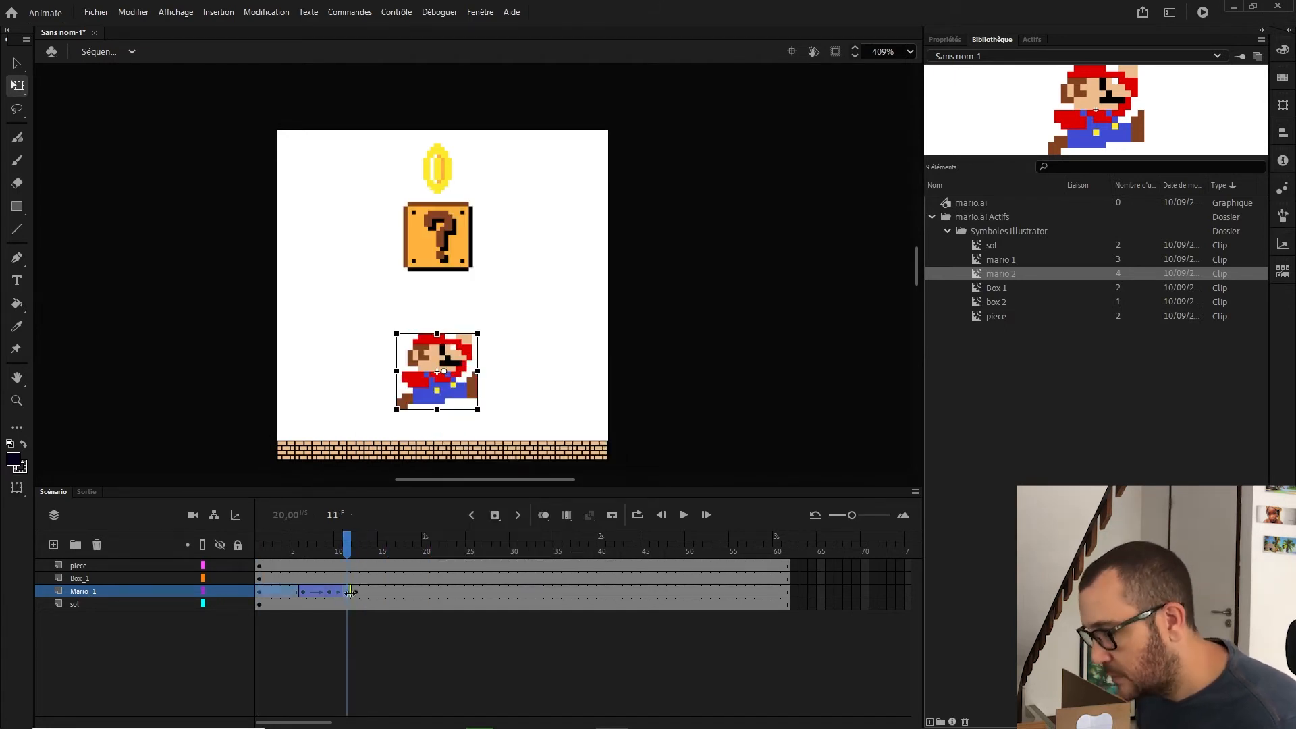
click(356, 592)
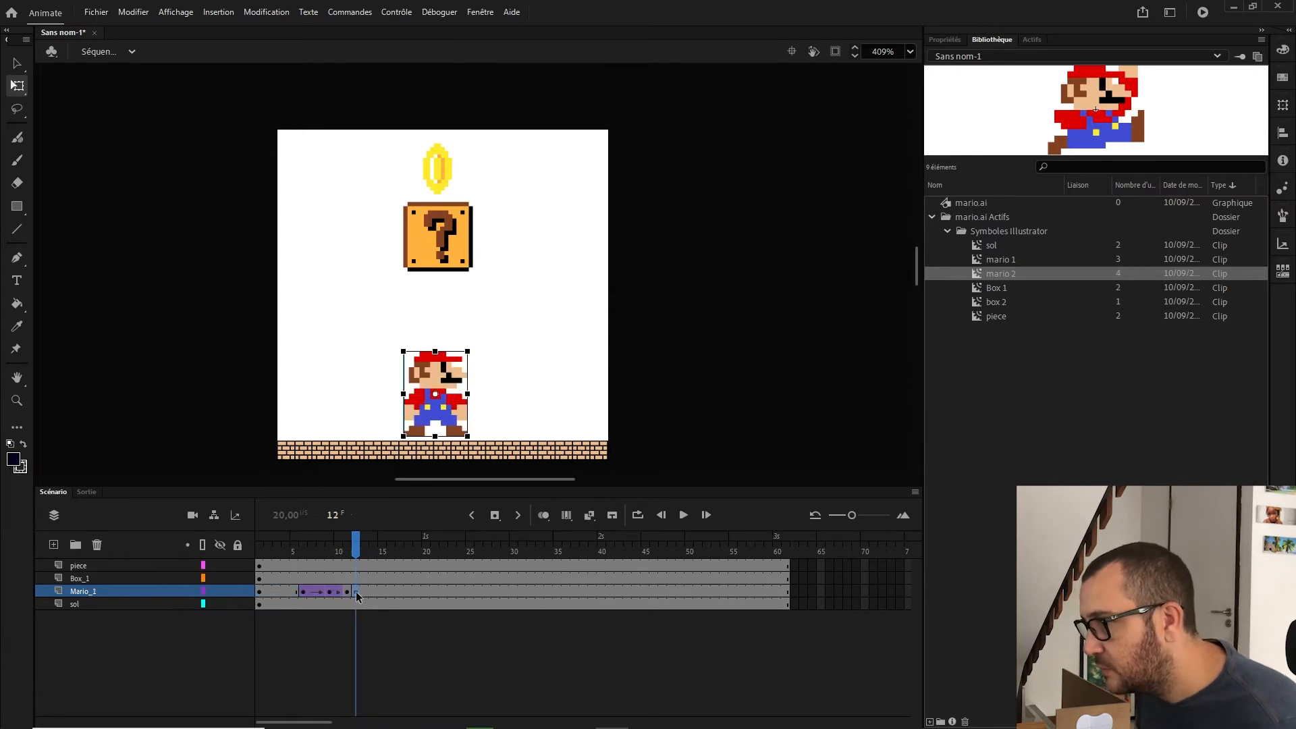
right_click(363, 591)
click(468, 310)
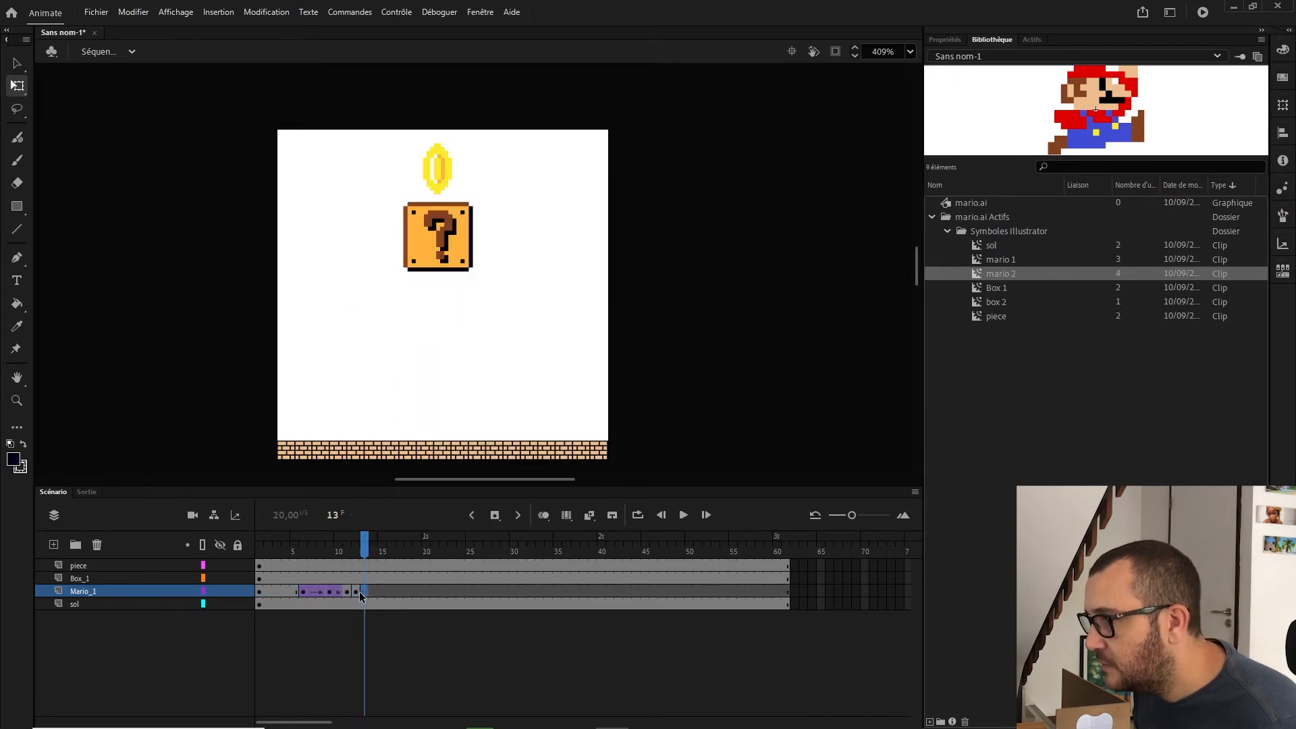
right_click(358, 593)
click(405, 278)
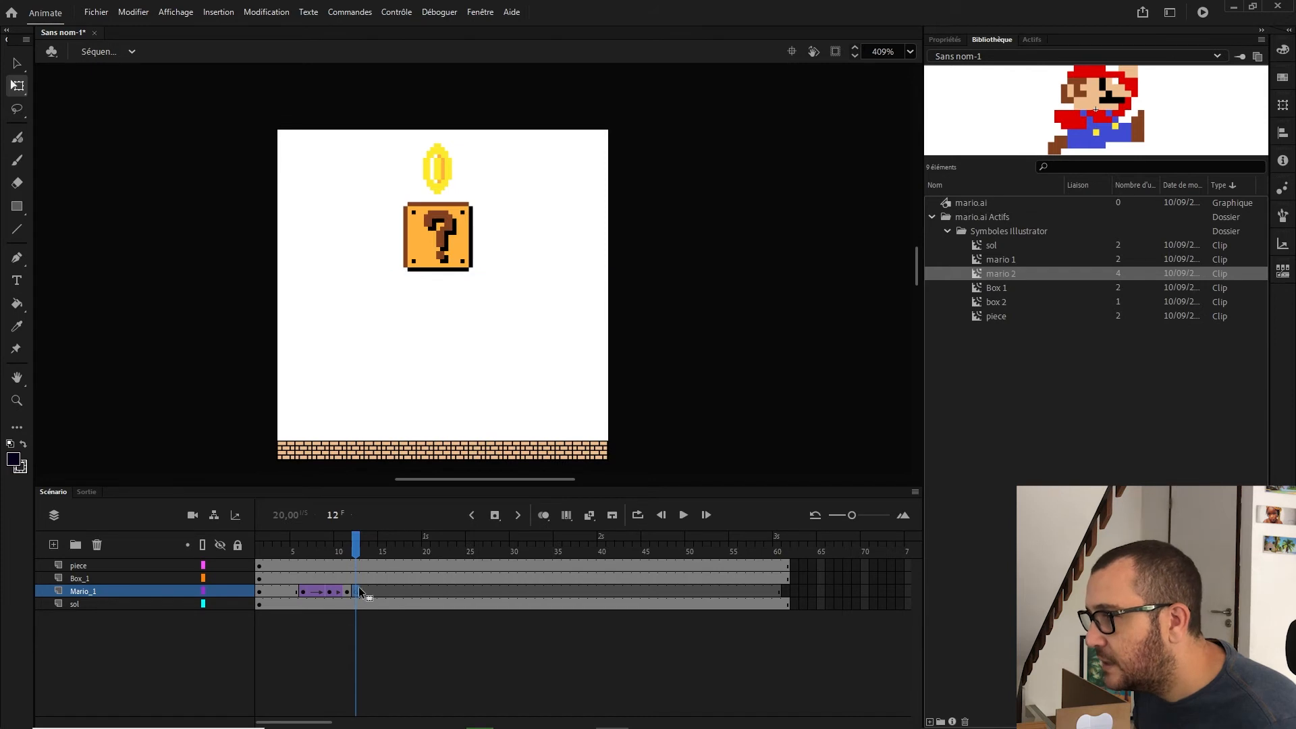
drag(260, 591, 346, 590)
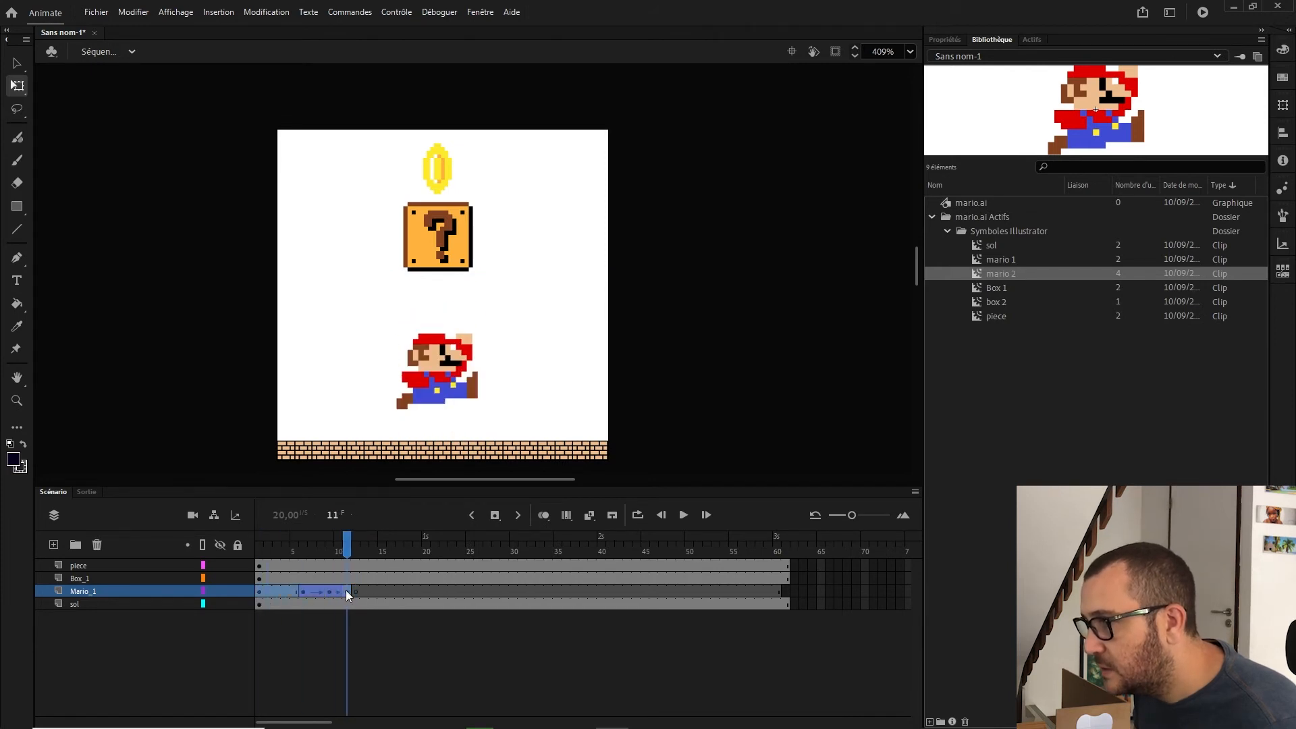
right_click(281, 591)
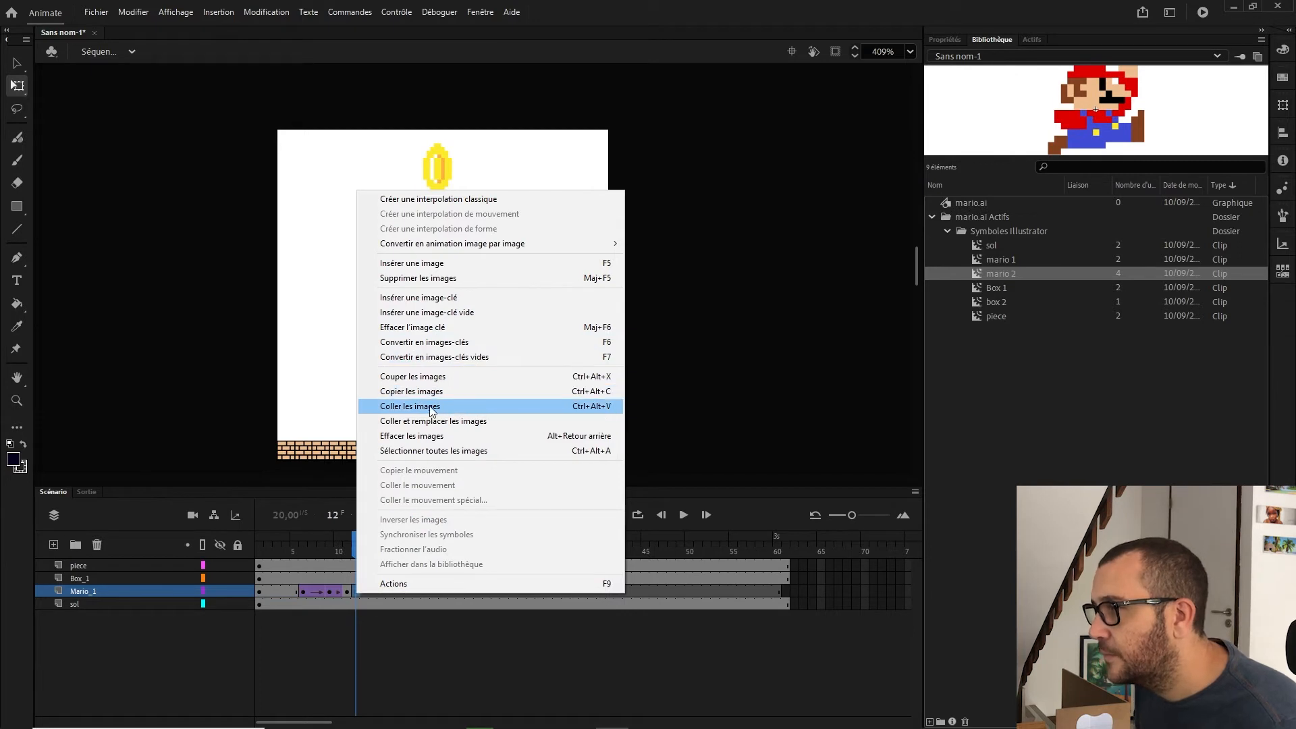
click(430, 406)
Step: Paste the copied jump frames on Mario_1 again at frames 23 and 34
right_click(444, 594)
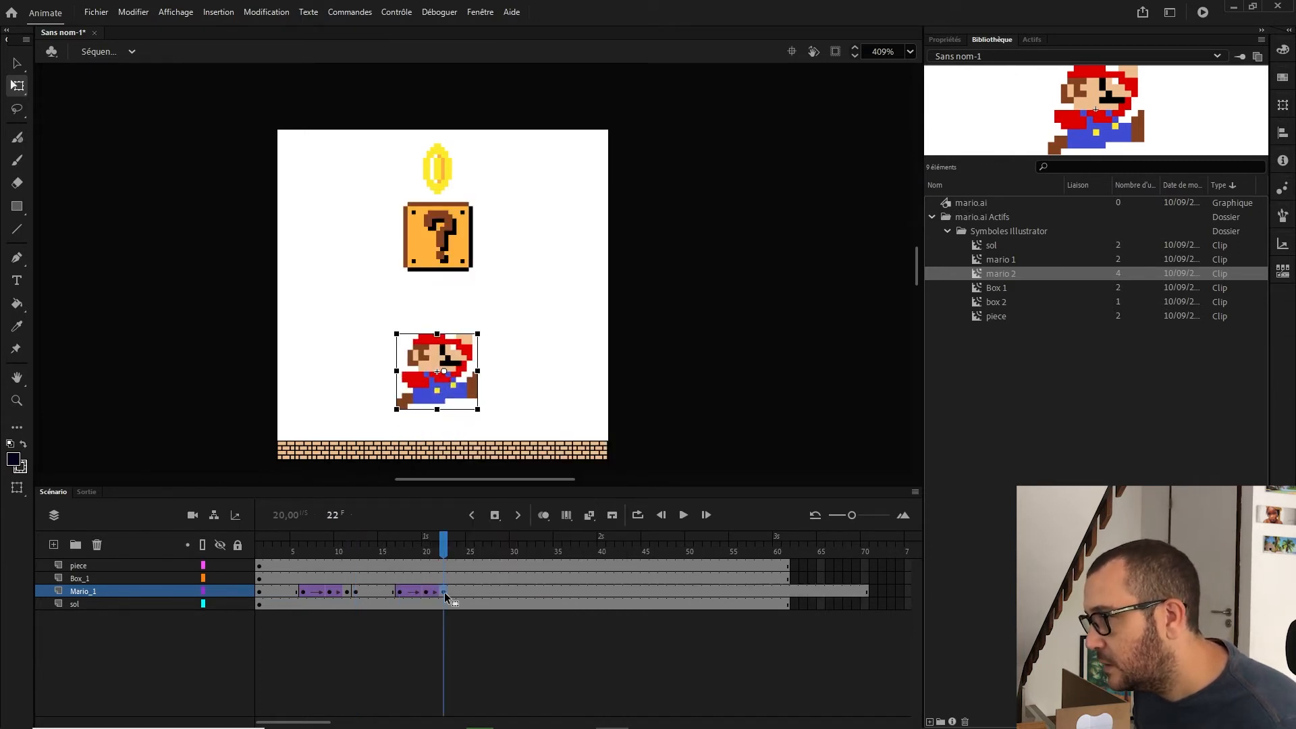
click(409, 593)
click(451, 592)
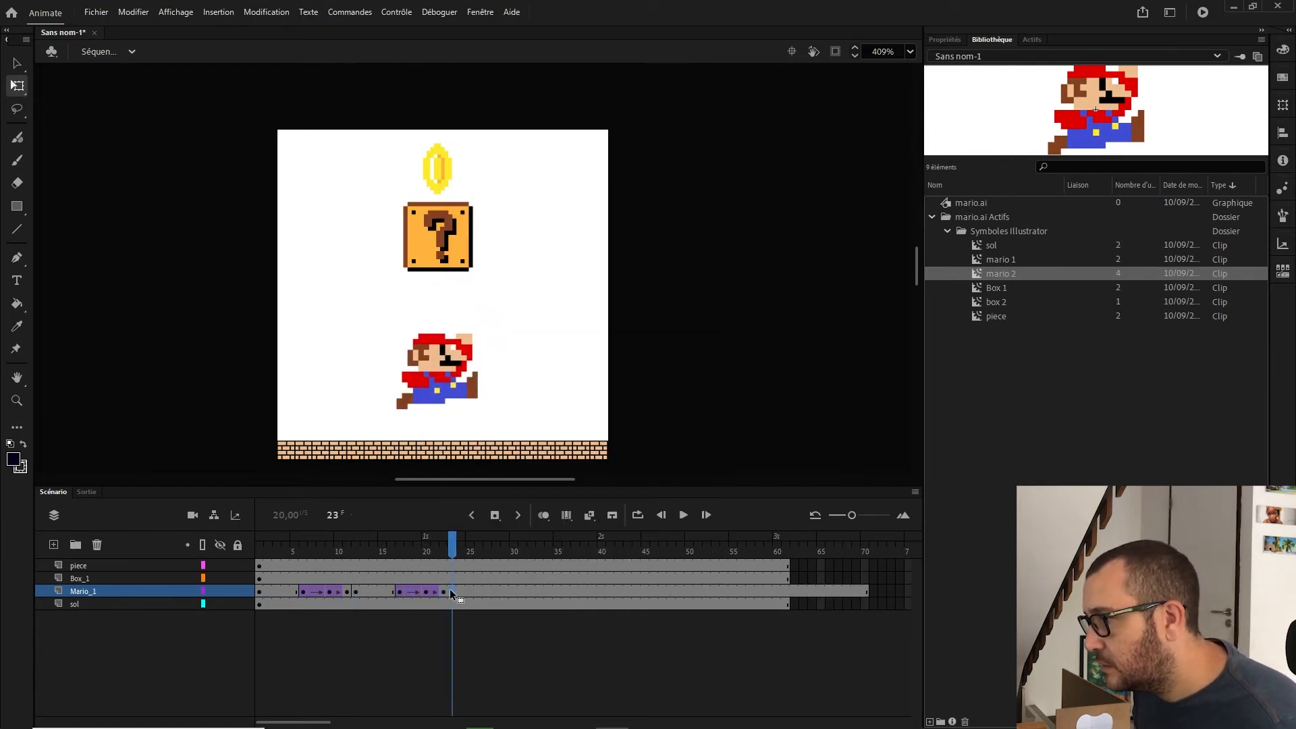
right_click(451, 590)
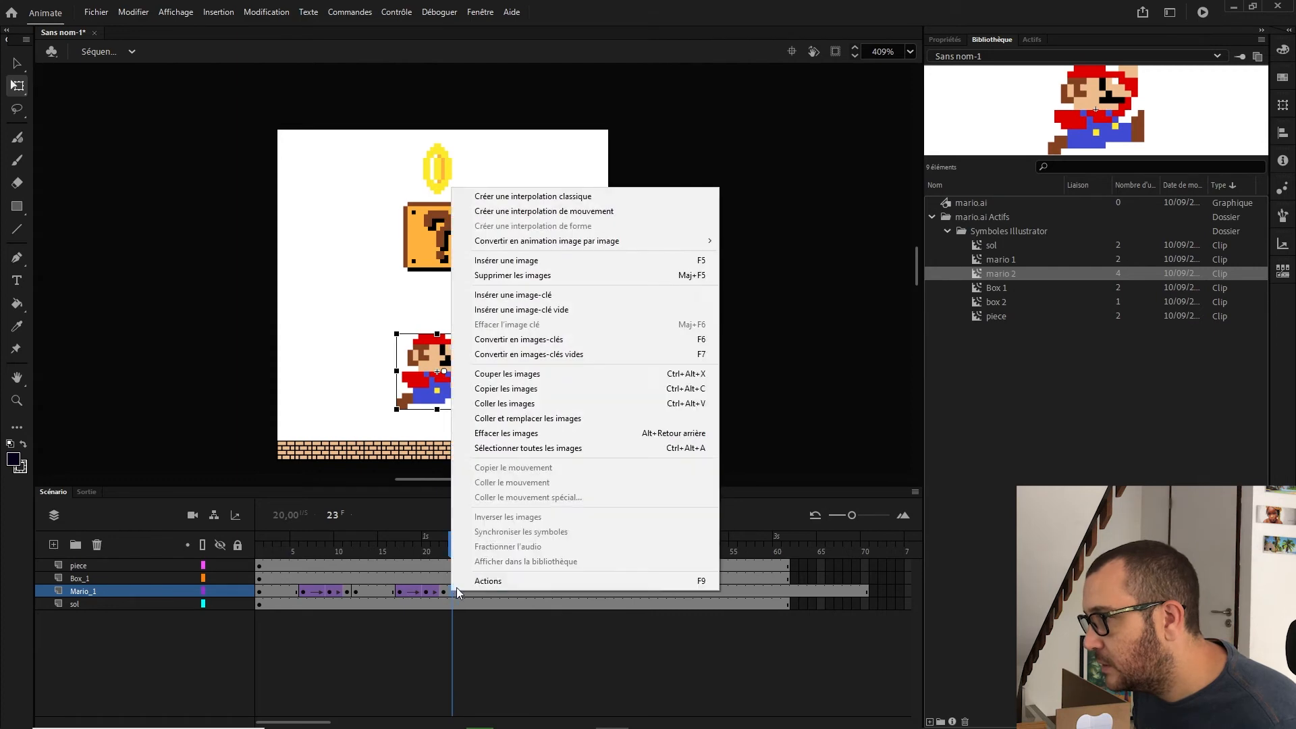
click(533, 405)
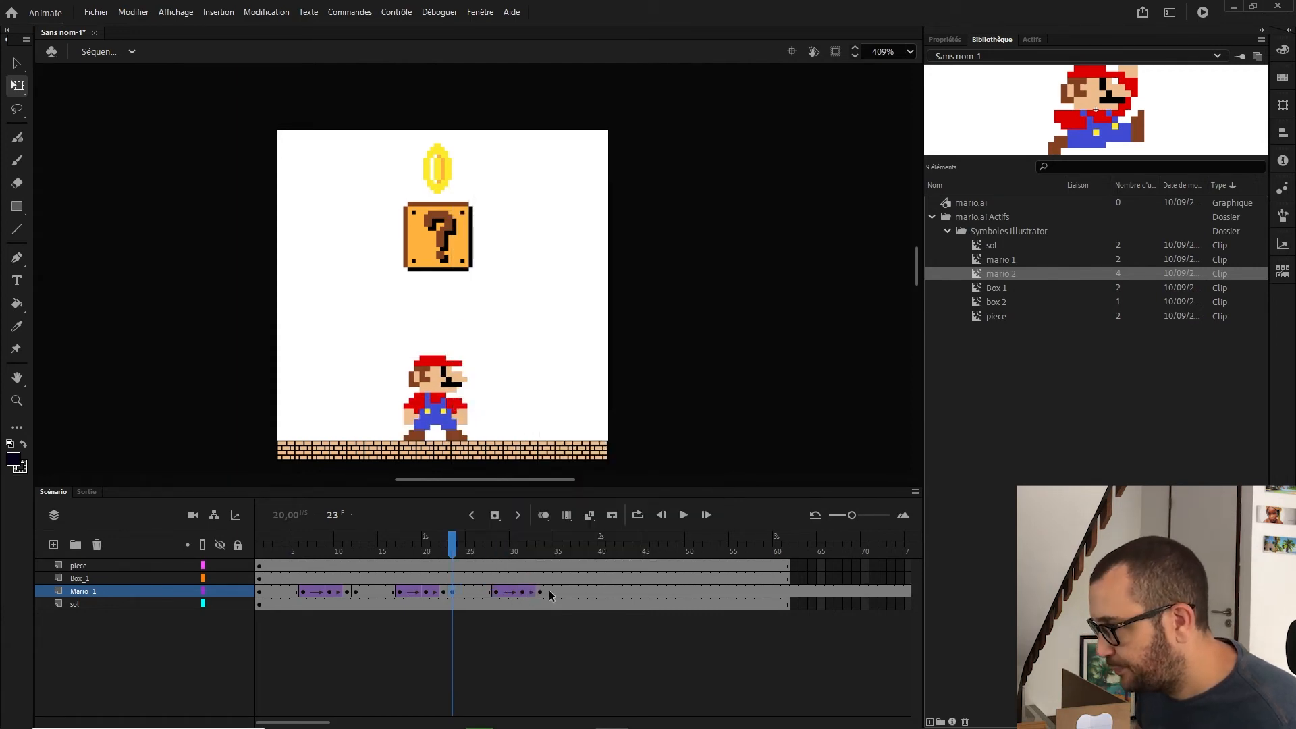
right_click(549, 591)
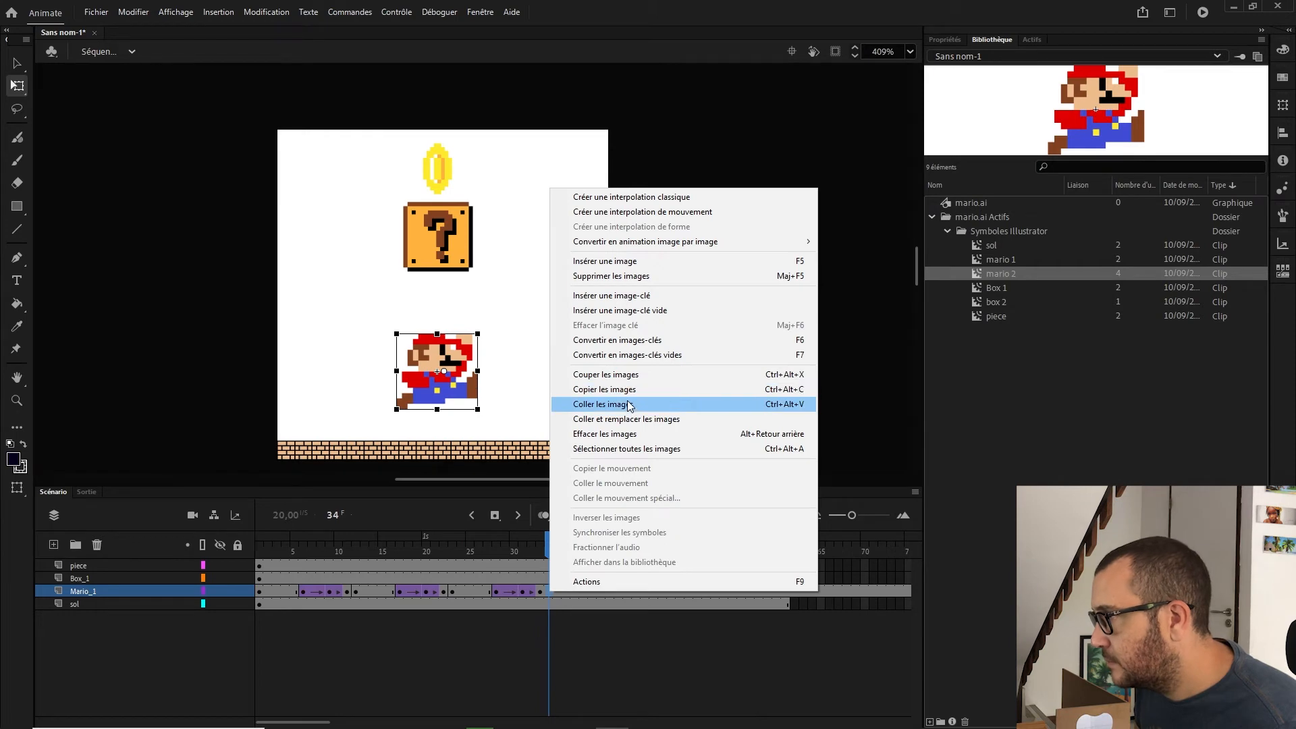
click(628, 405)
Step: Paste the copied jump frames on Mario_1 again at frames 45 and 56
click(645, 592)
right_click(647, 593)
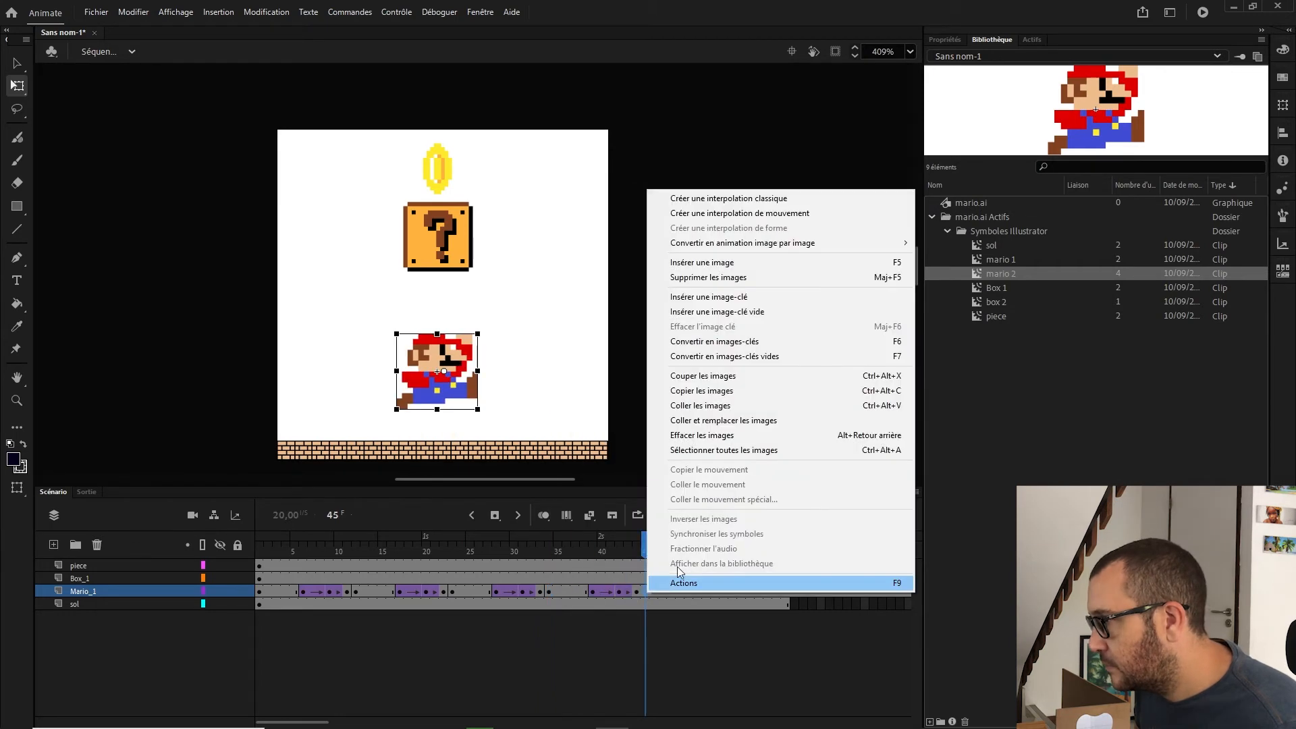
click(689, 405)
click(744, 592)
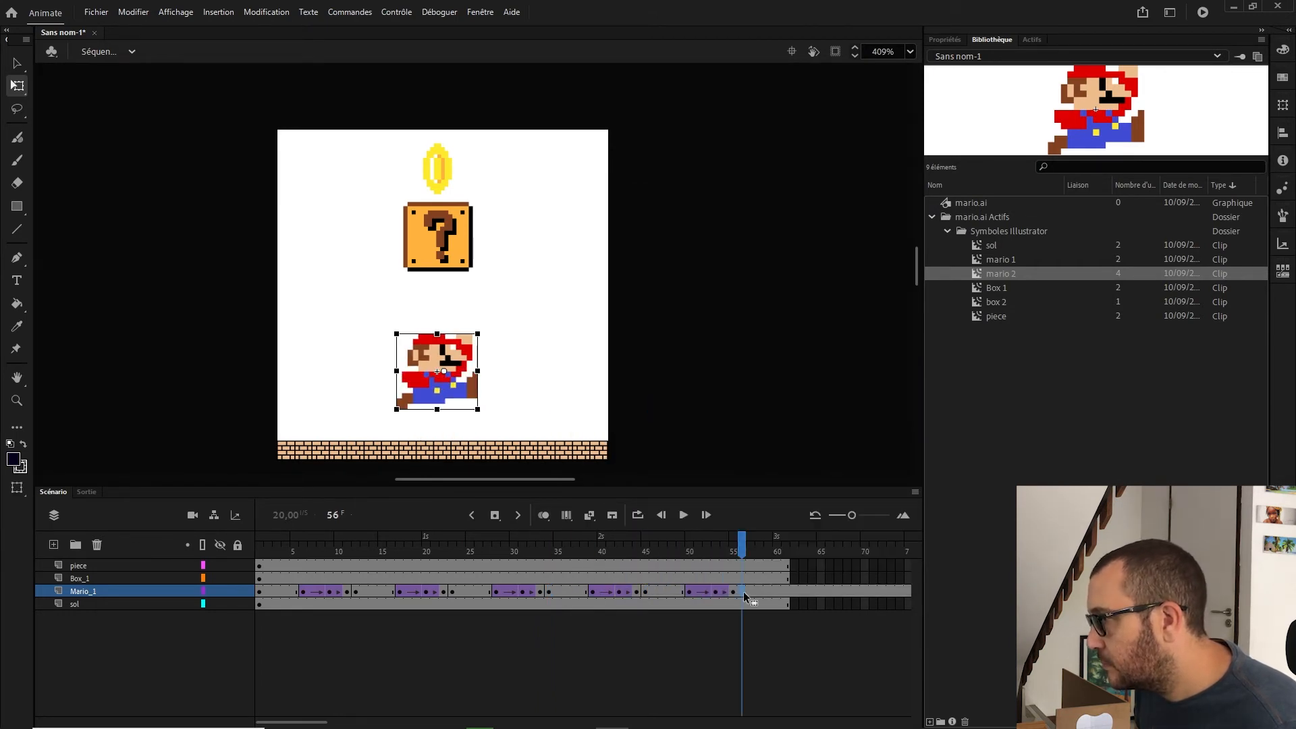
right_click(744, 591)
click(816, 409)
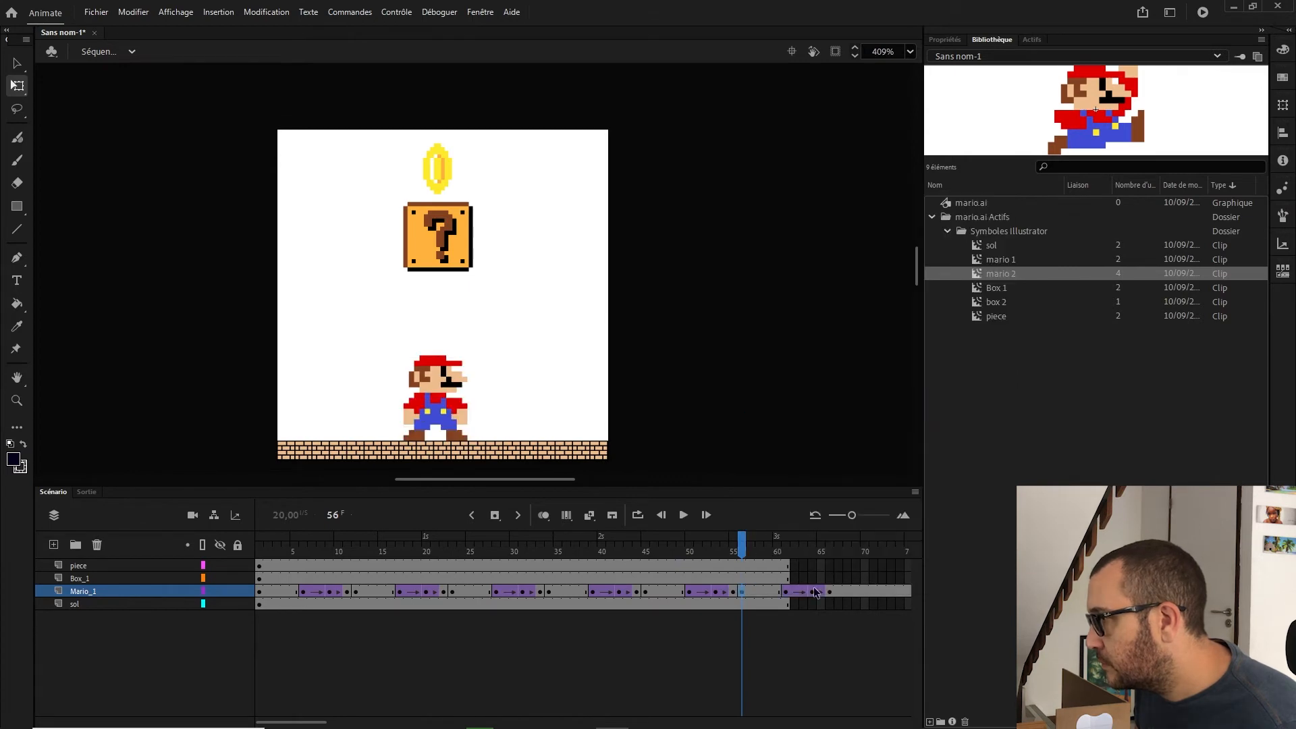
Step: Delete the Mario_1 frames extending past frame 61 so the layer ends at frame 61
drag(815, 592, 849, 592)
right_click(849, 593)
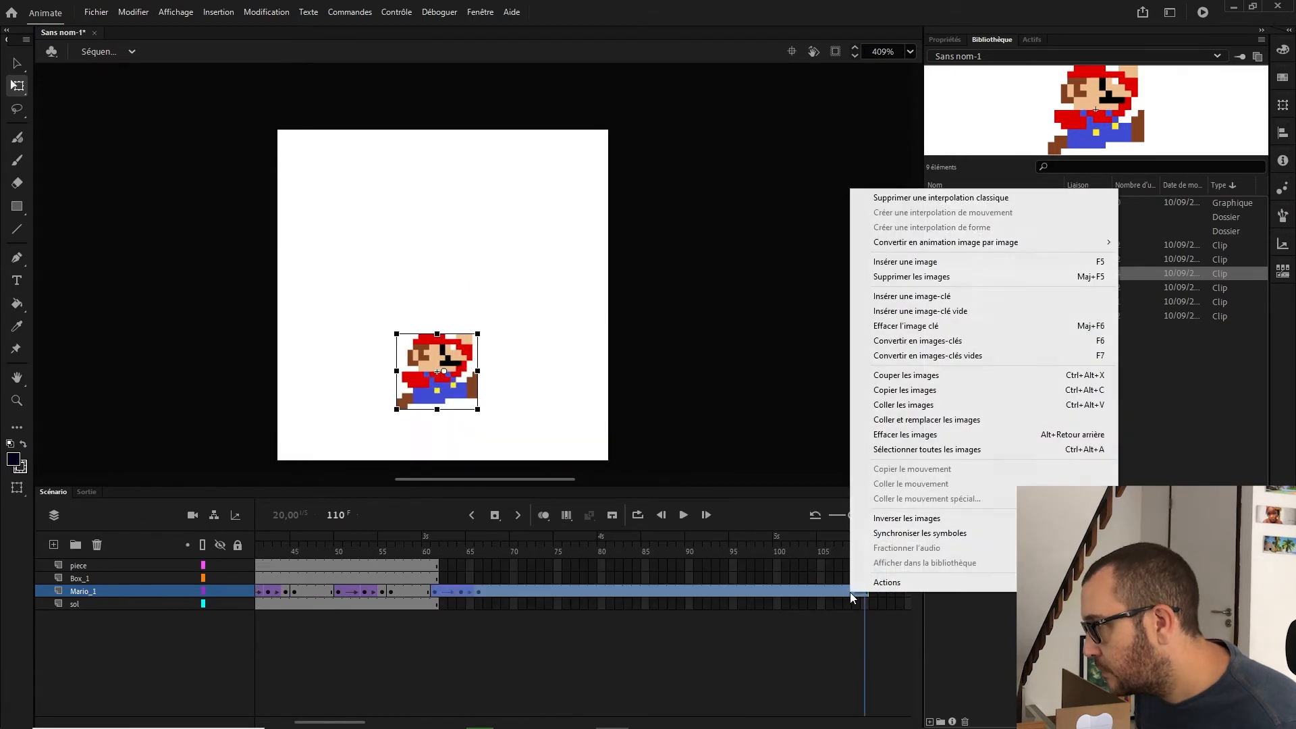
click(939, 283)
click(434, 591)
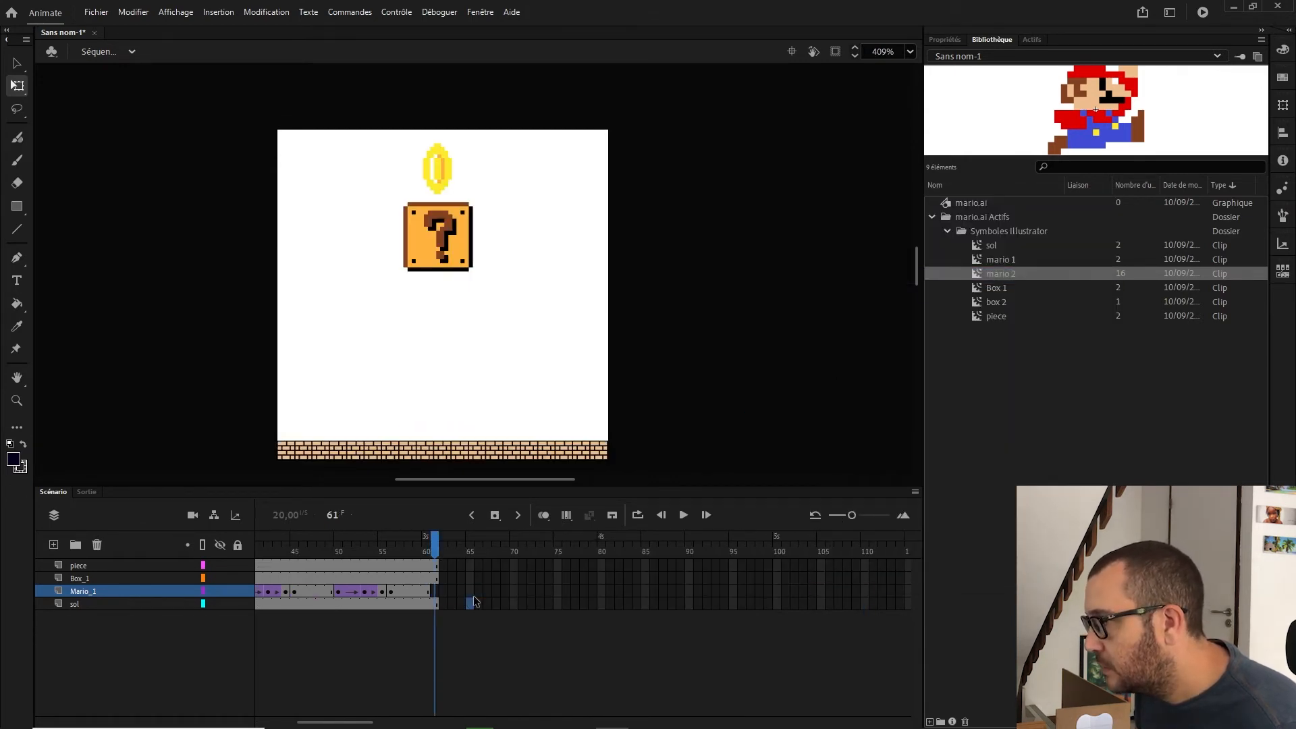
right_click(435, 591)
click(519, 266)
click(496, 592)
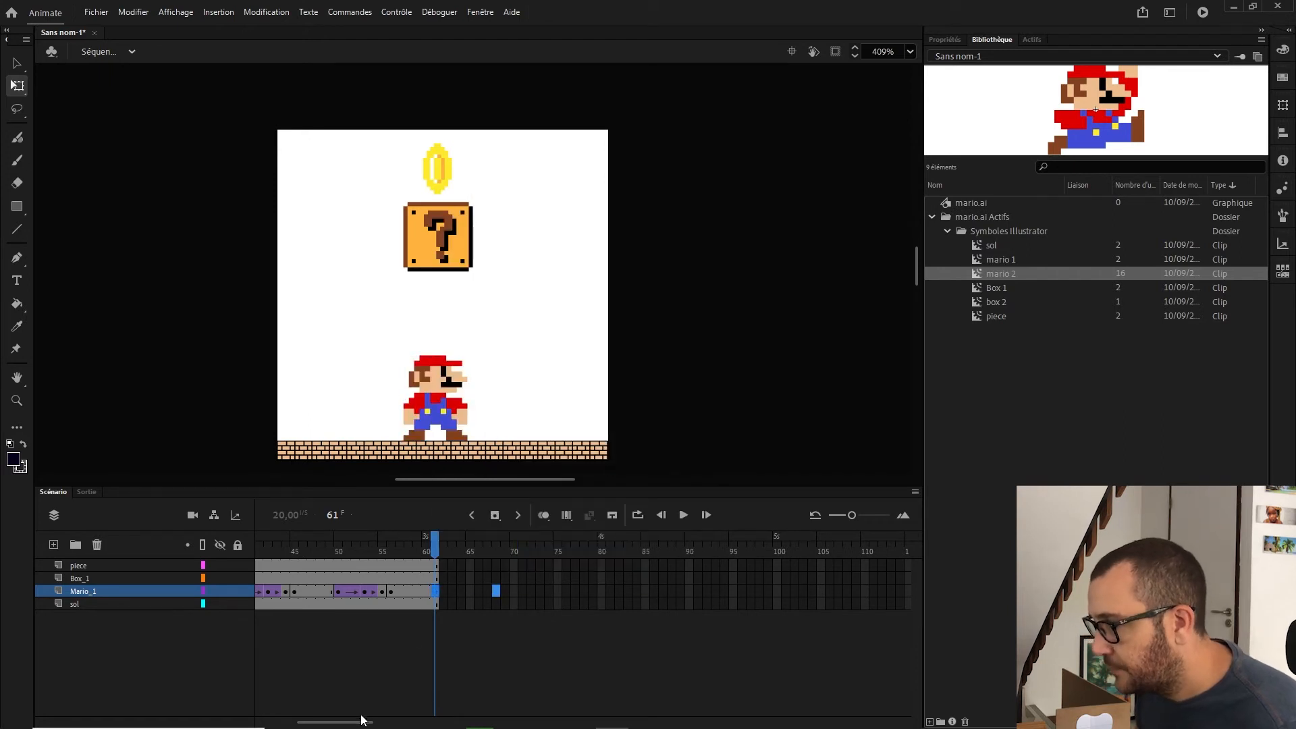
drag(363, 720, 236, 598)
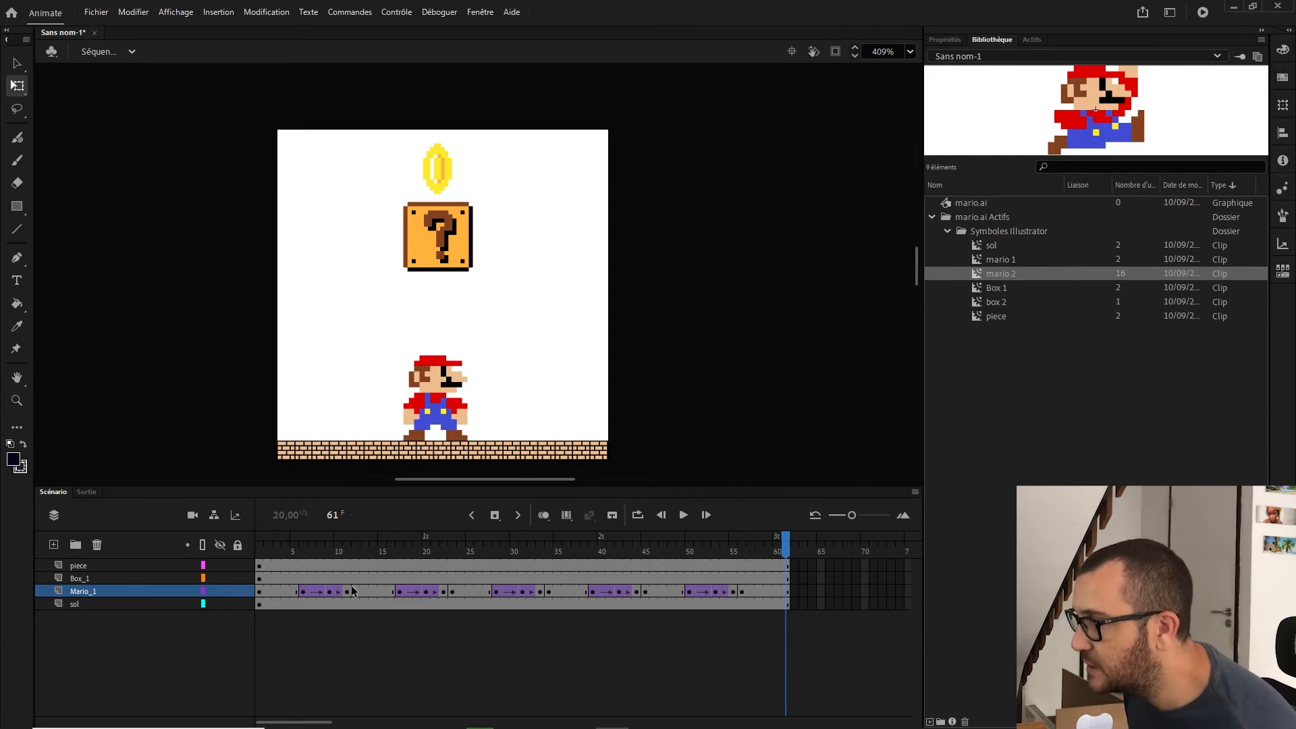
Step: Insert a blank keyframe at frame 9 on the Box_1 layer
click(218, 11)
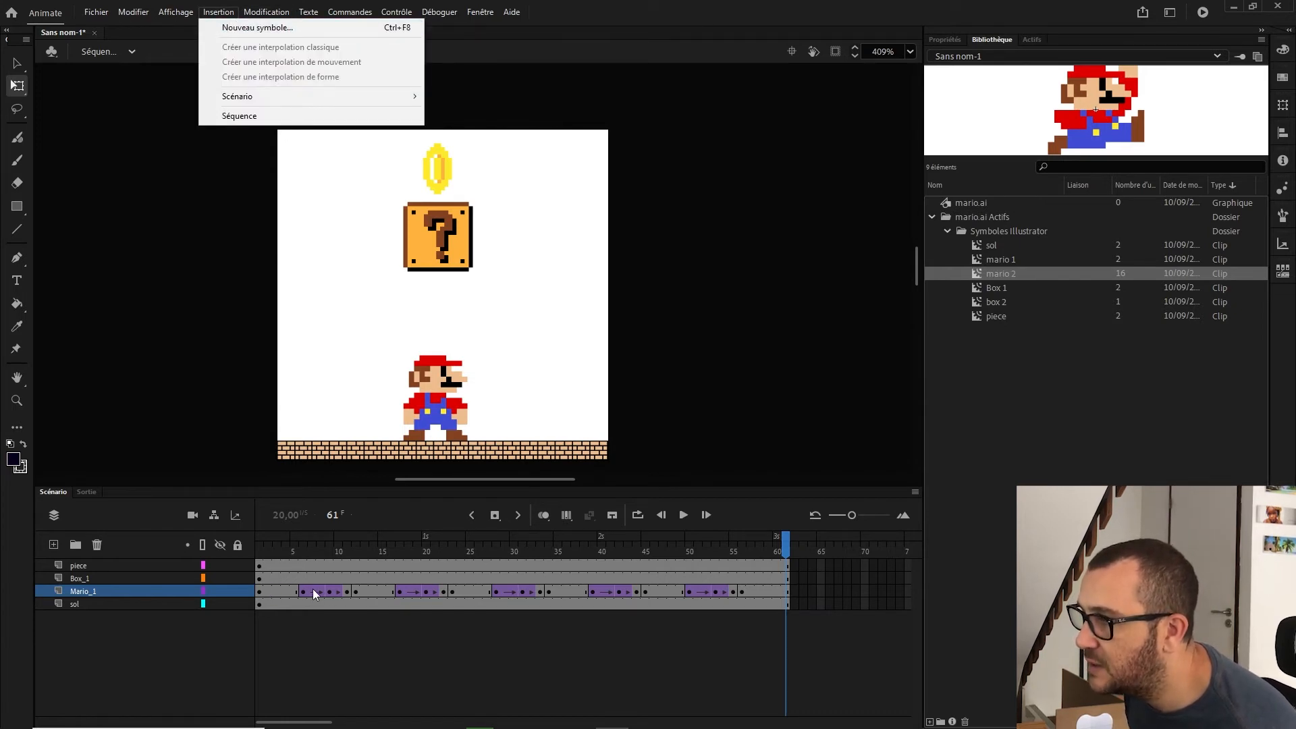
drag(275, 550, 330, 553)
click(329, 578)
key(F7)
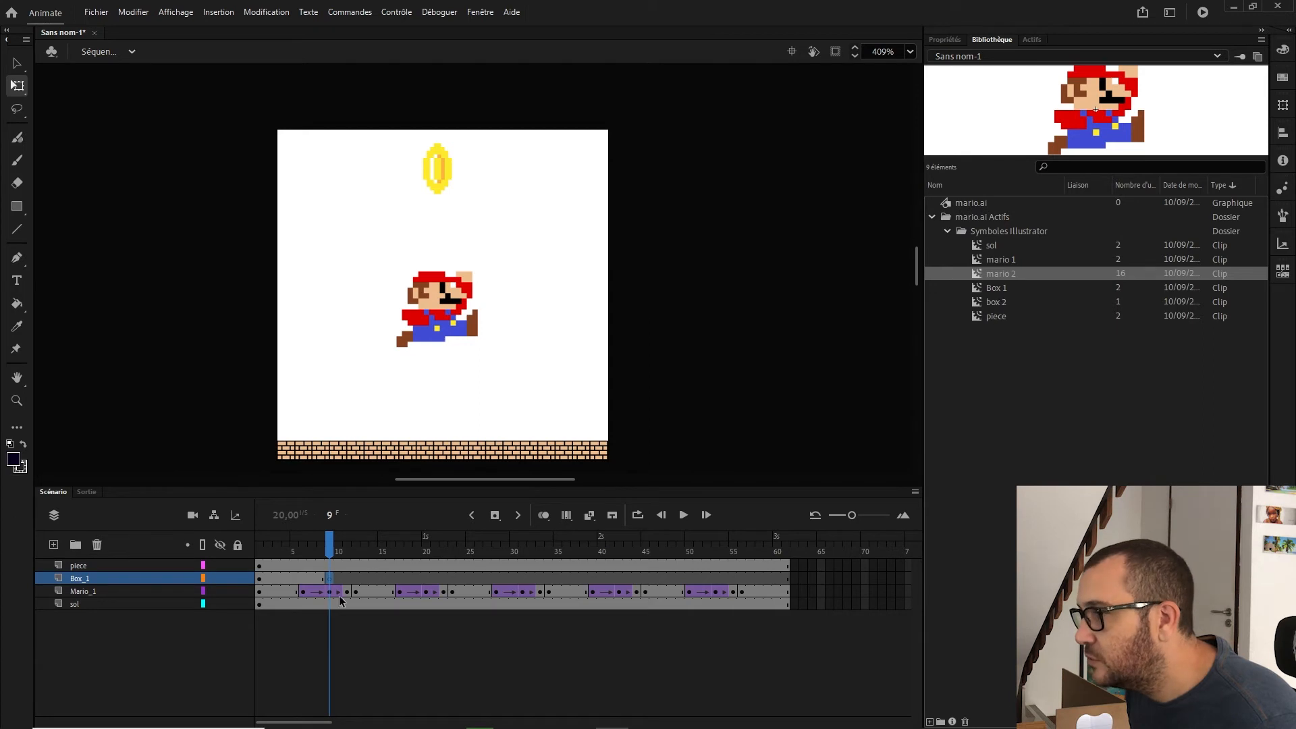
Step: Inspect the question box's X and Y position in its object properties at frame 1
click(312, 579)
click(268, 582)
click(260, 579)
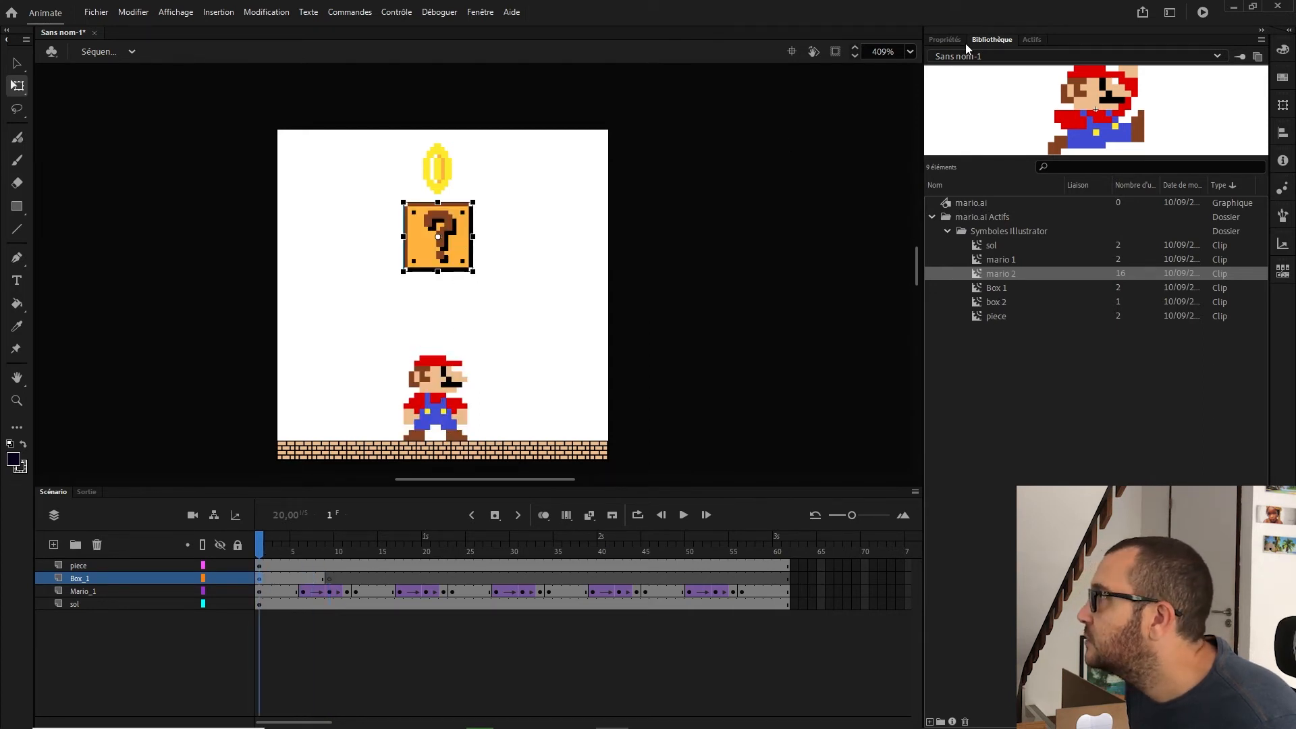
click(945, 40)
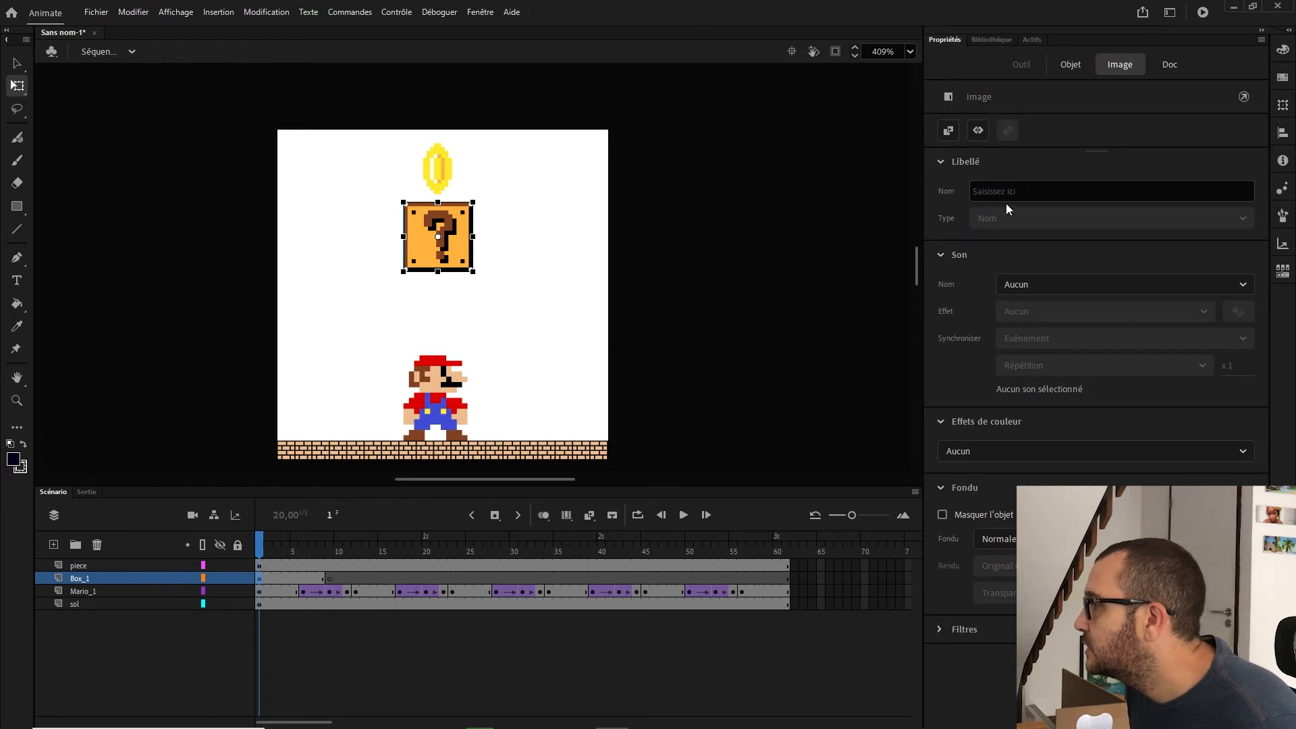
click(1071, 64)
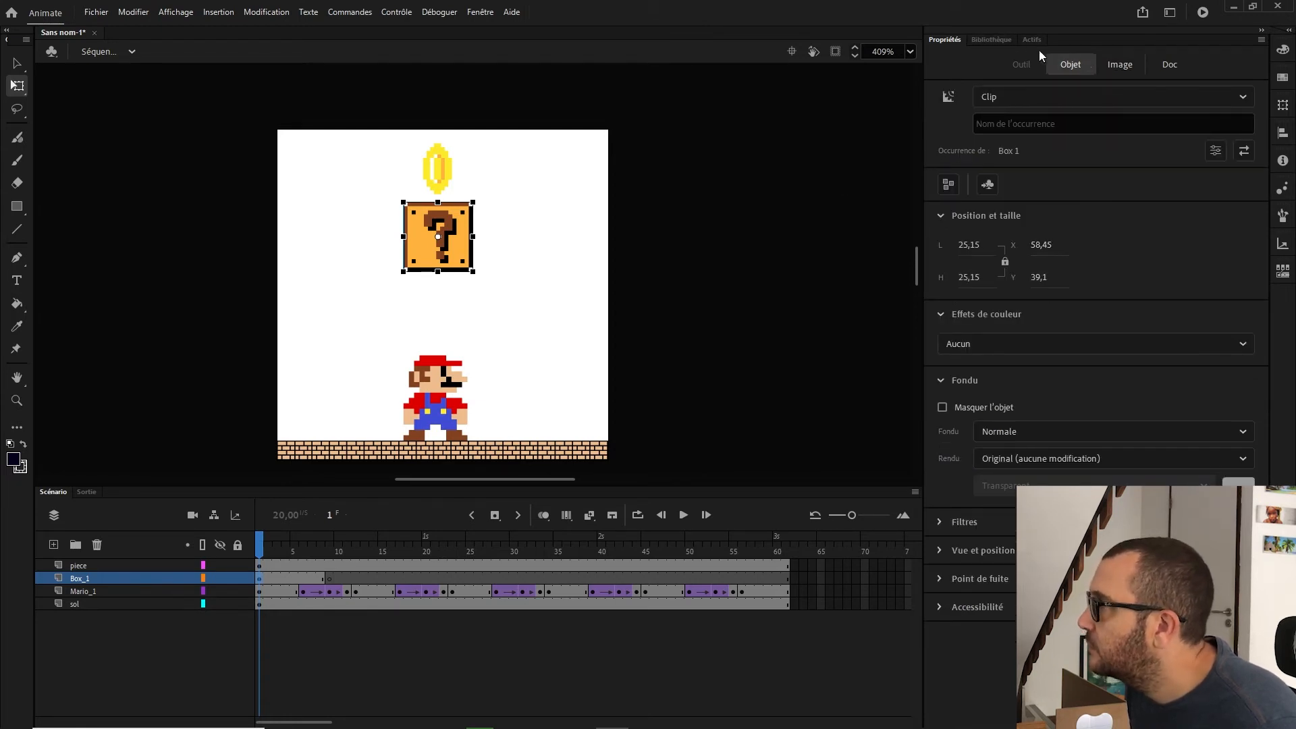
Step: Place the box 2 symbol from the library on Box_1 and set its position to X 58,5 and Y 39,1
click(992, 40)
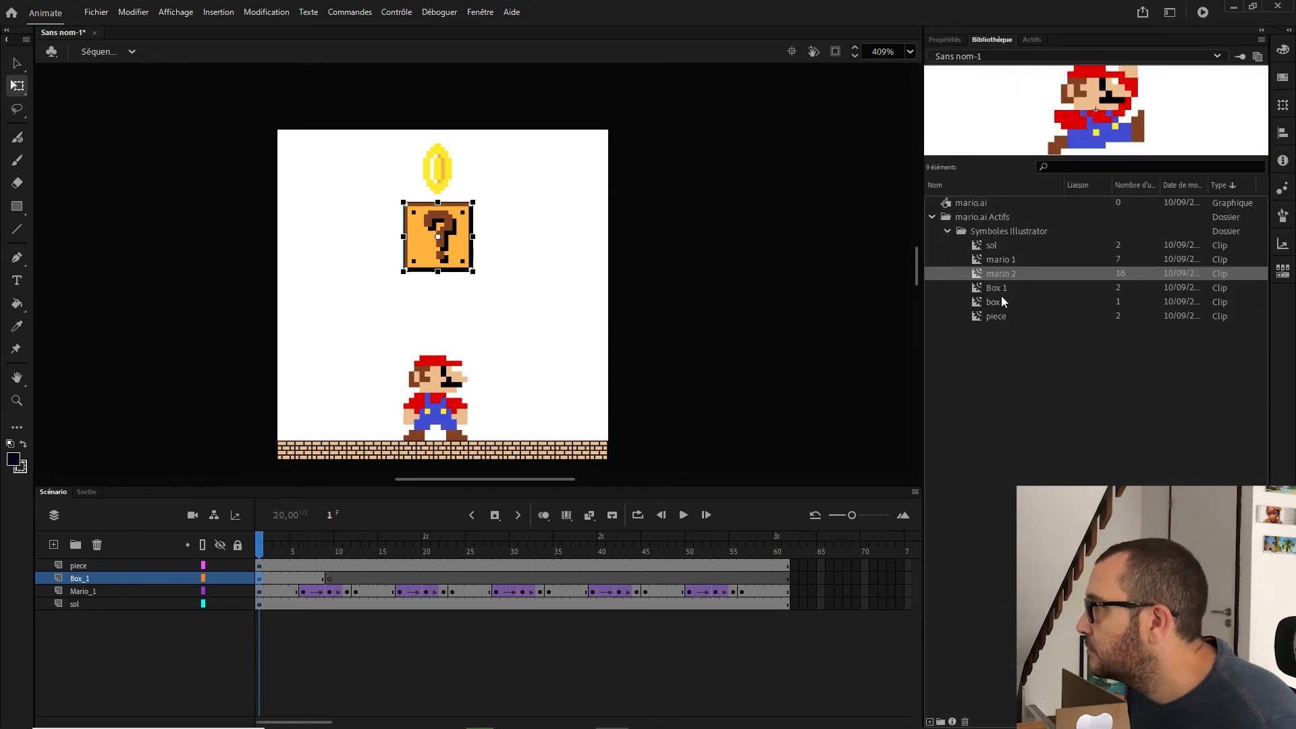
drag(1001, 302, 598, 298)
click(1042, 247)
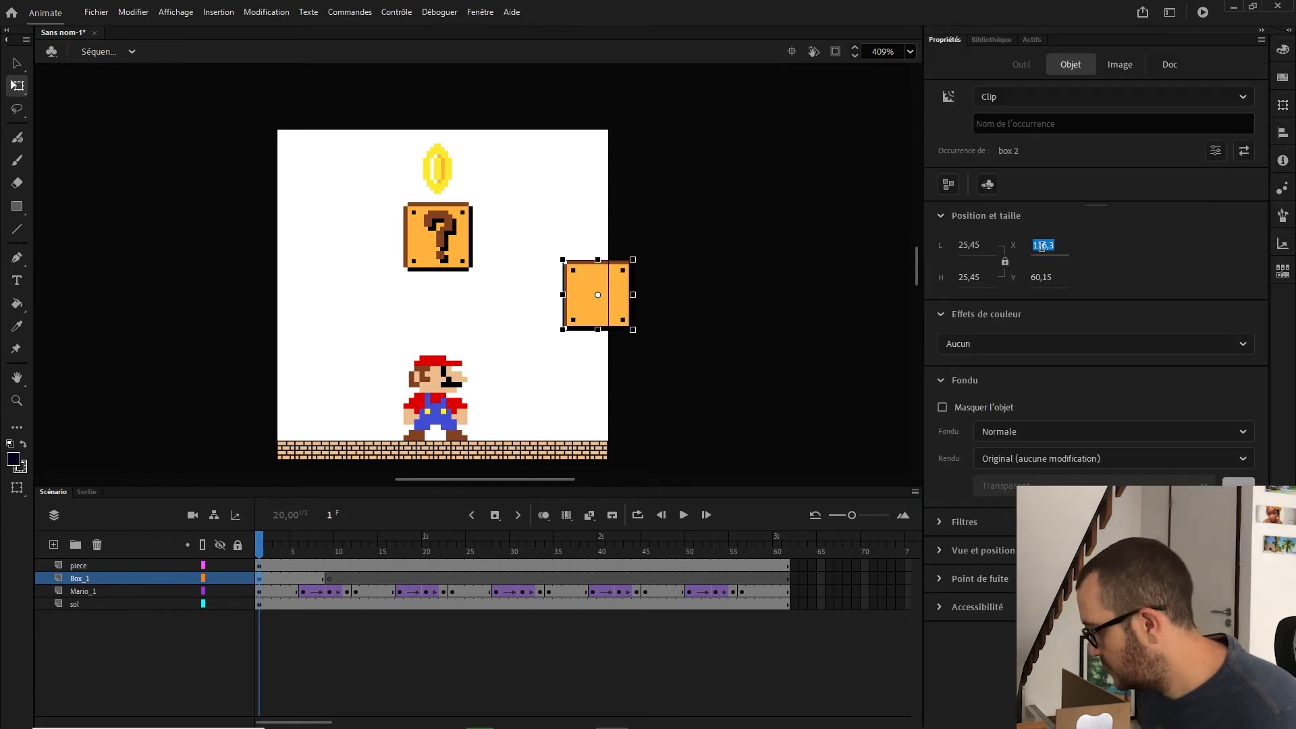
text(58,5)
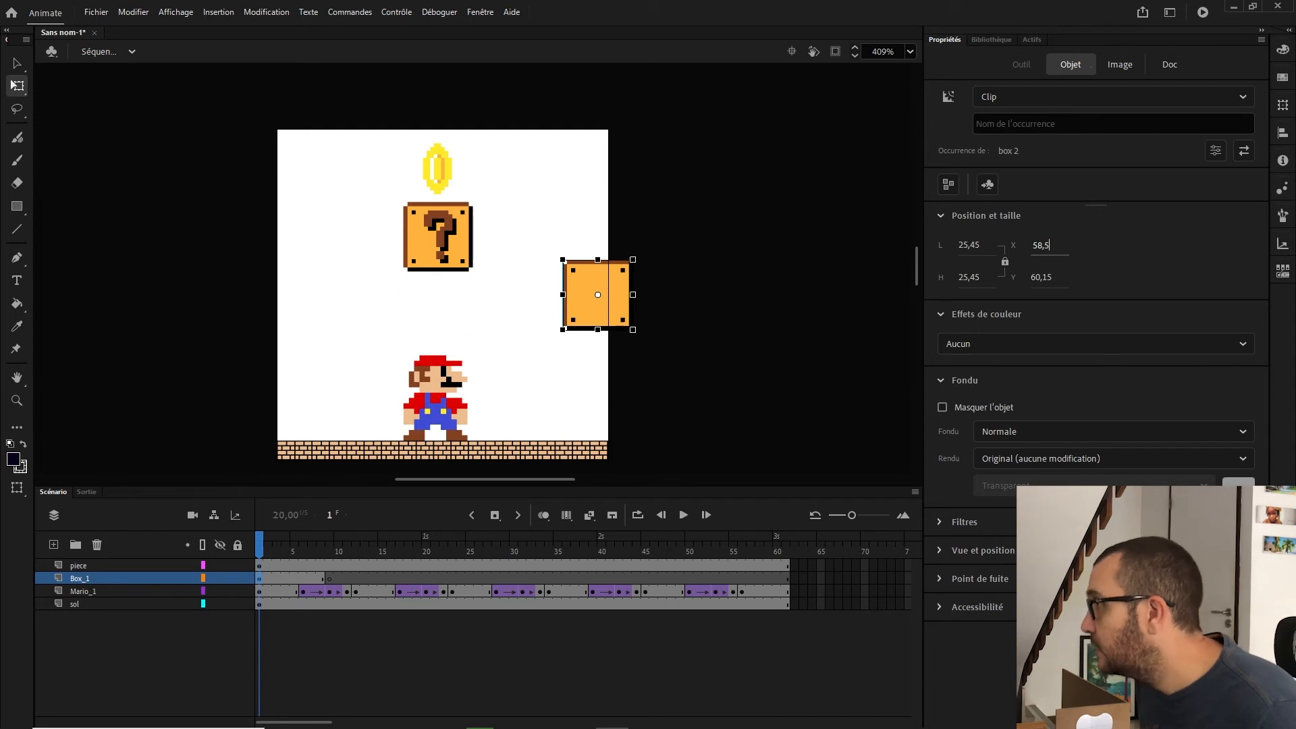
key(Tab)
text(39)
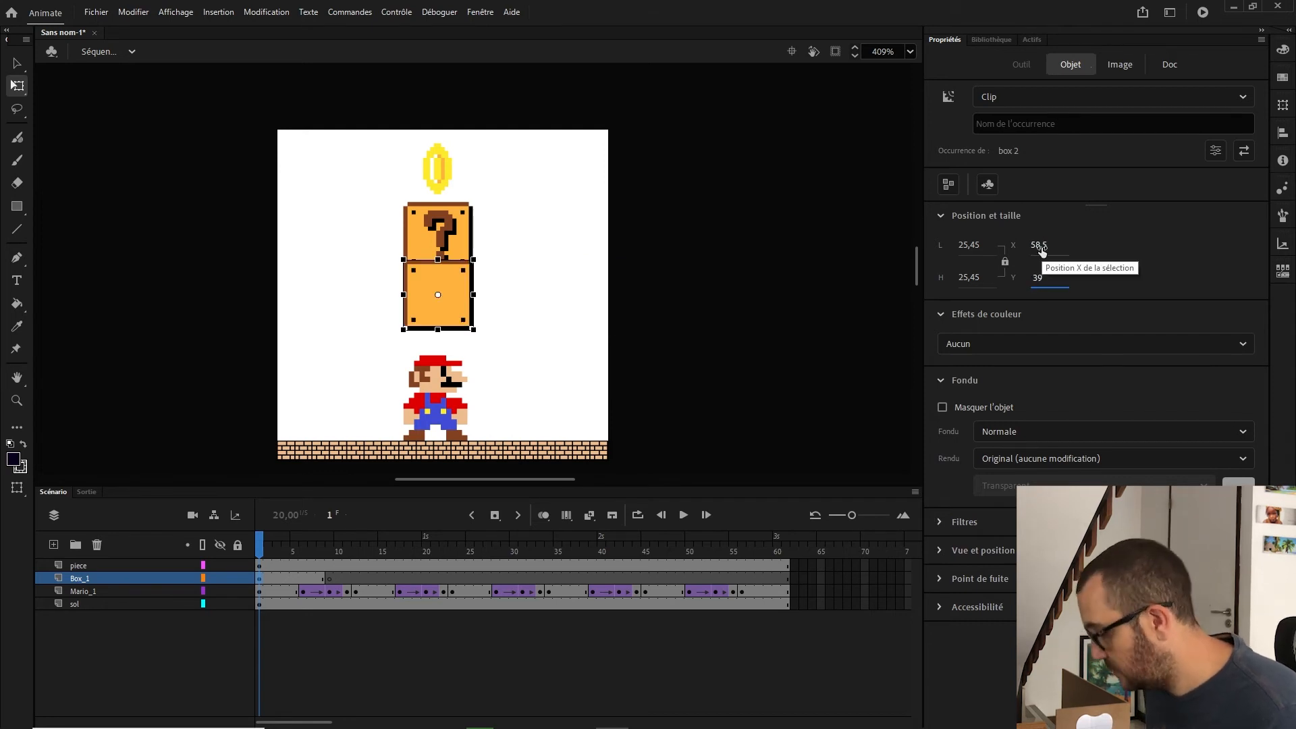
text(,1)
key(Return)
Step: Copy frames 1 to 11 of the Box_1 layer and paste them starting at frame 12
drag(260, 579, 349, 585)
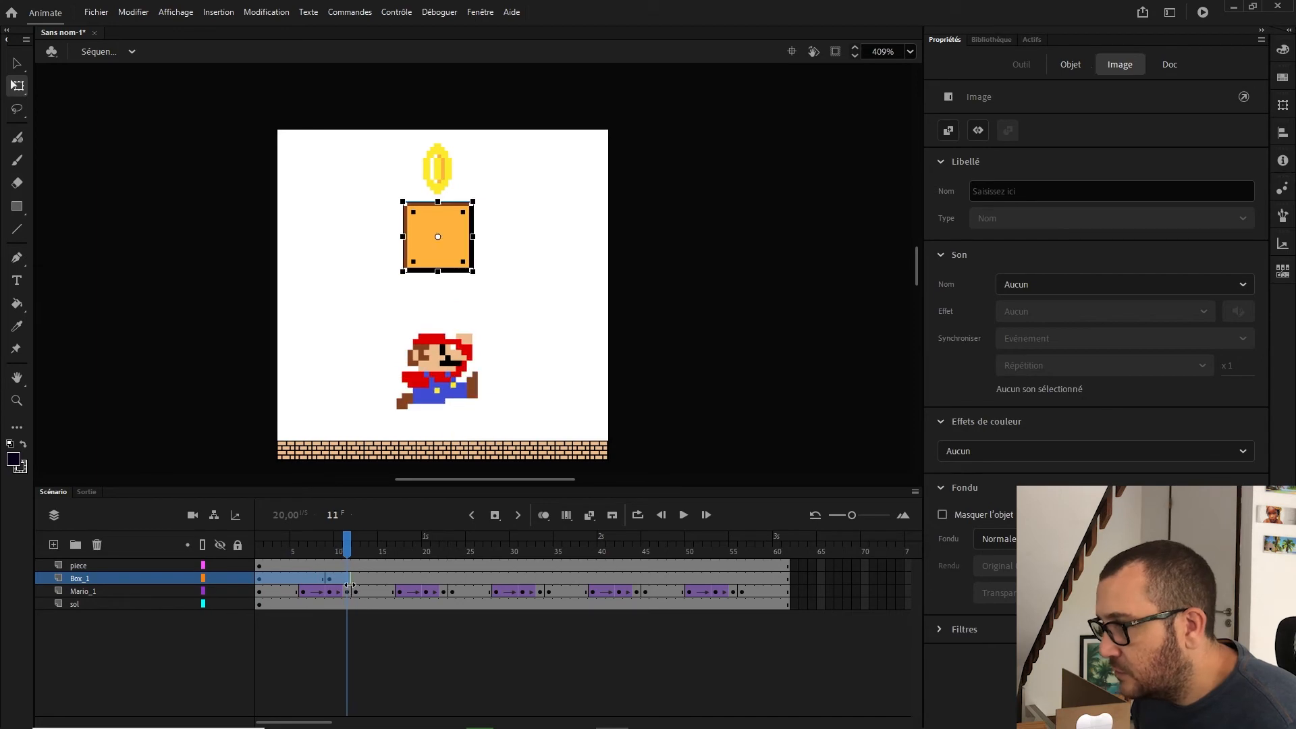
right_click(344, 588)
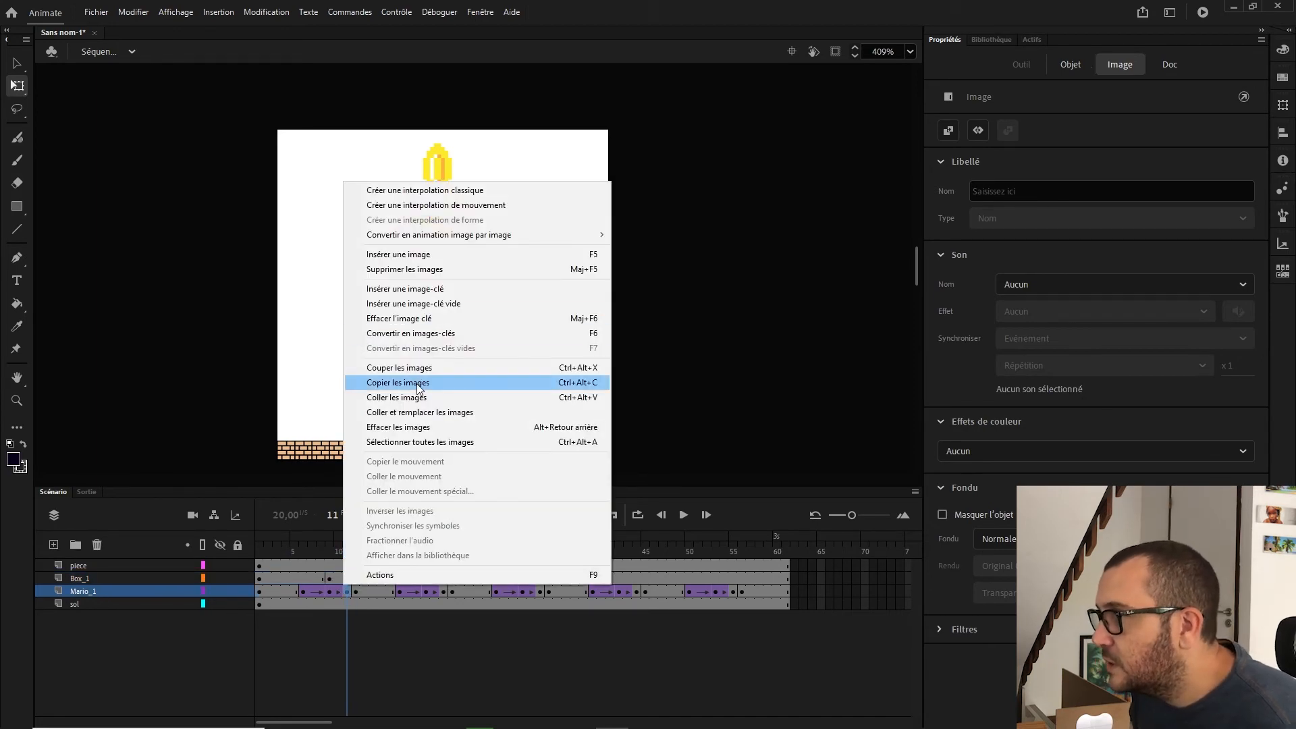
drag(260, 579, 347, 580)
right_click(347, 578)
click(412, 376)
right_click(356, 579)
click(426, 391)
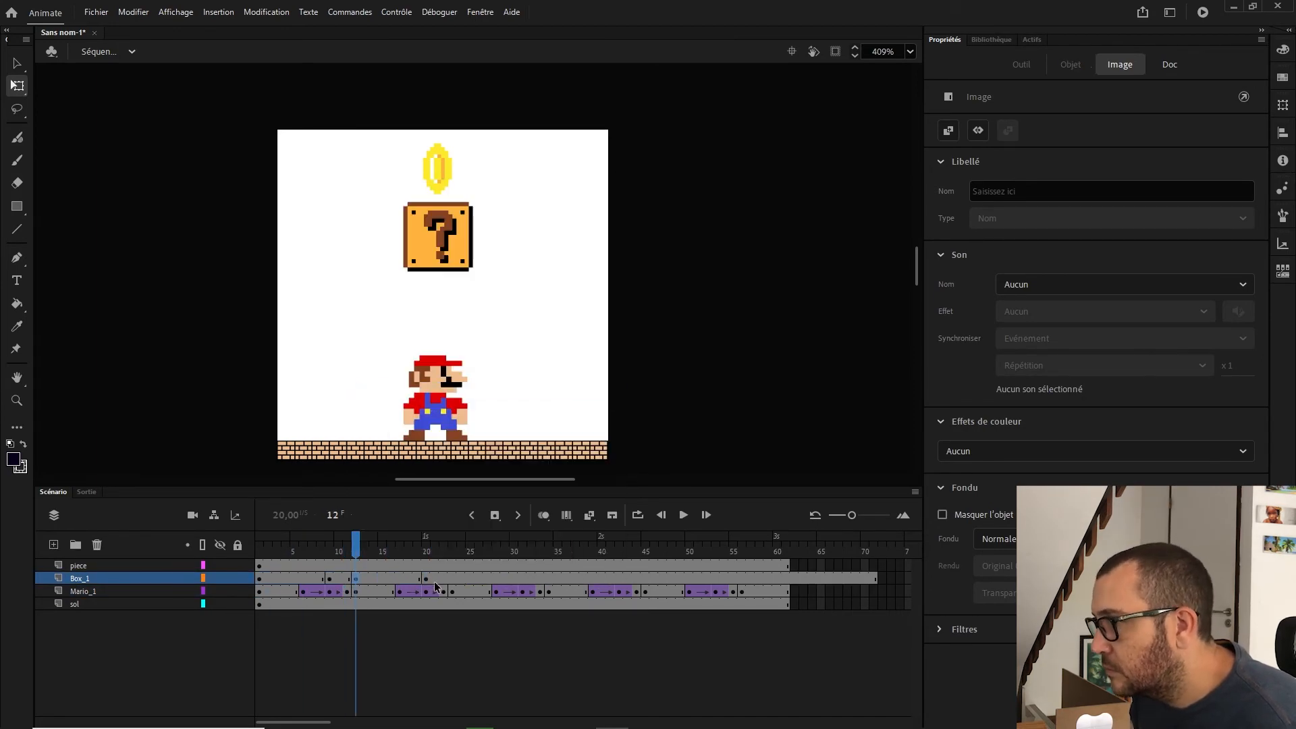
Step: Paste the copied Box_1 frames again at frames 23, 34 and 45
right_click(453, 578)
click(520, 391)
right_click(549, 579)
click(620, 392)
drag(549, 545, 524, 544)
right_click(646, 578)
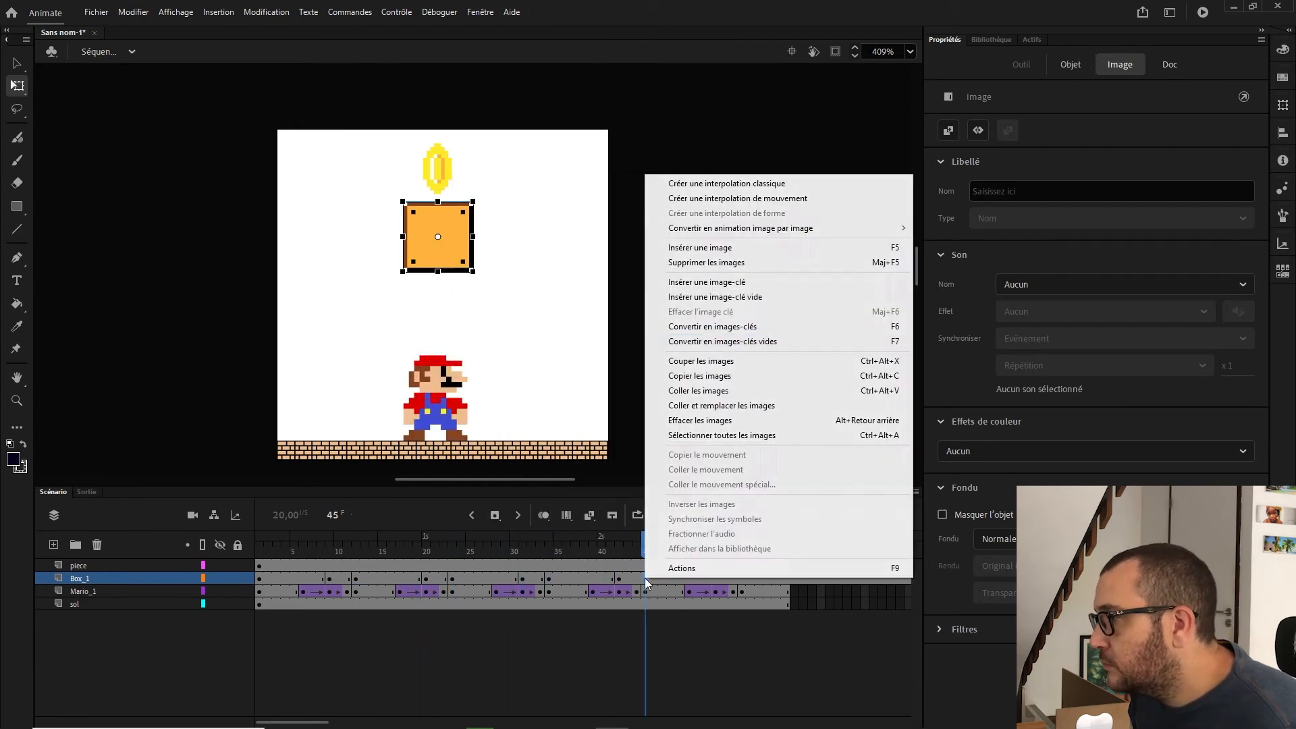
click(713, 391)
Step: Trim the Box_1 layer to end at frame 61 and return to frame 1 on the piece layer
drag(794, 578, 807, 589)
right_click(508, 579)
click(590, 265)
click(259, 544)
click(260, 566)
click(390, 343)
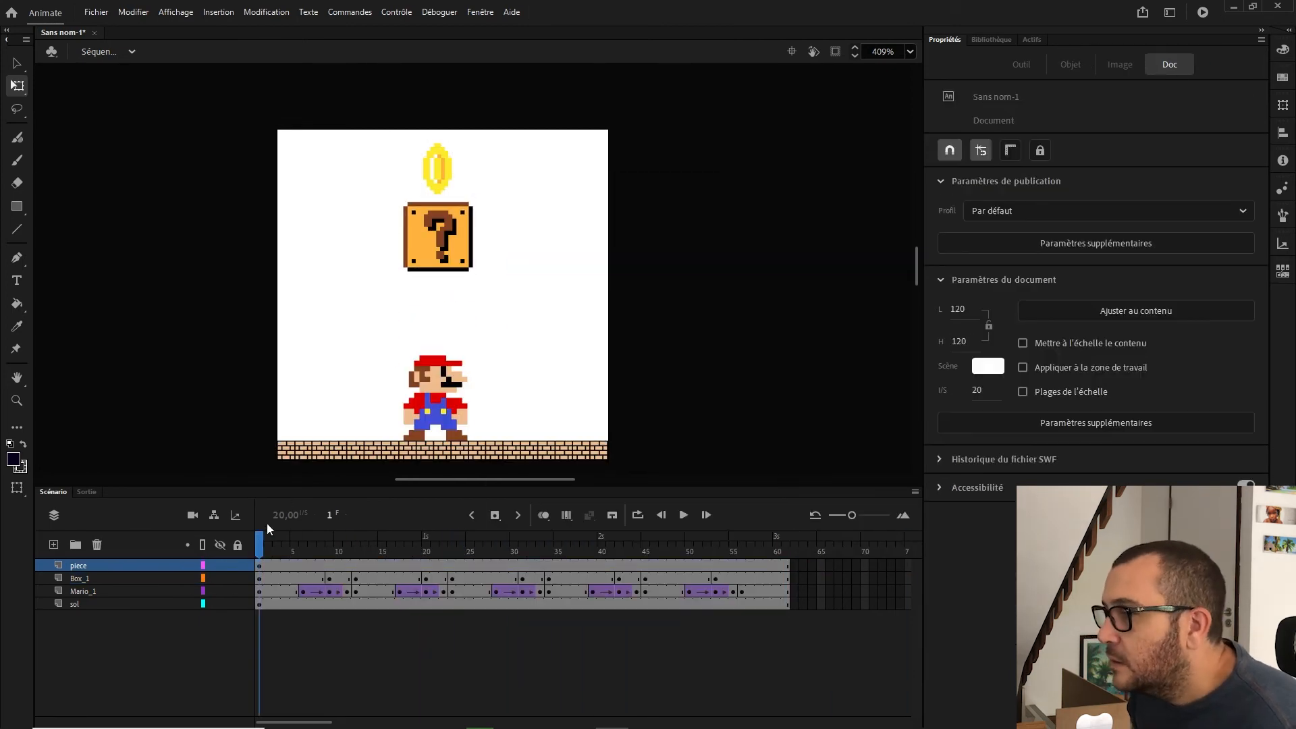
Step: Move the coin inside the box at X 58,45 and Y 39,1, and place the piece layer below Box_1
click(258, 566)
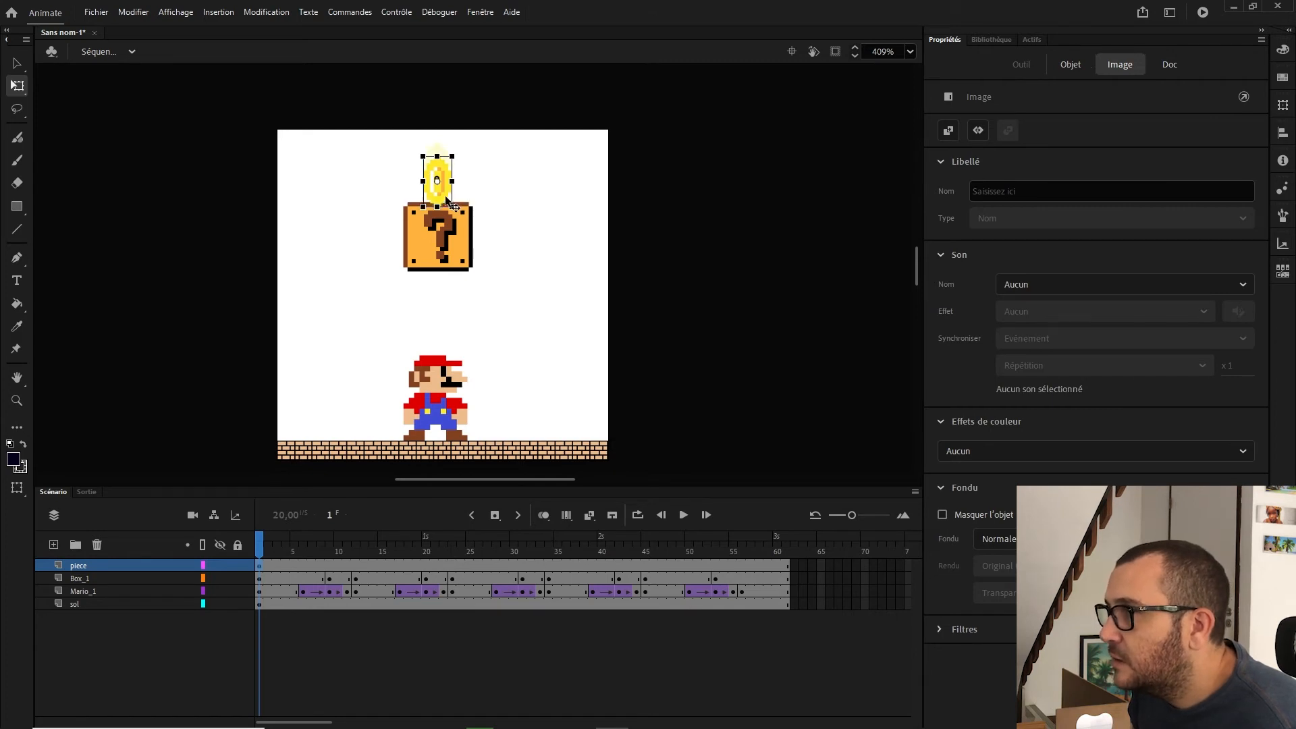
drag(444, 187, 450, 251)
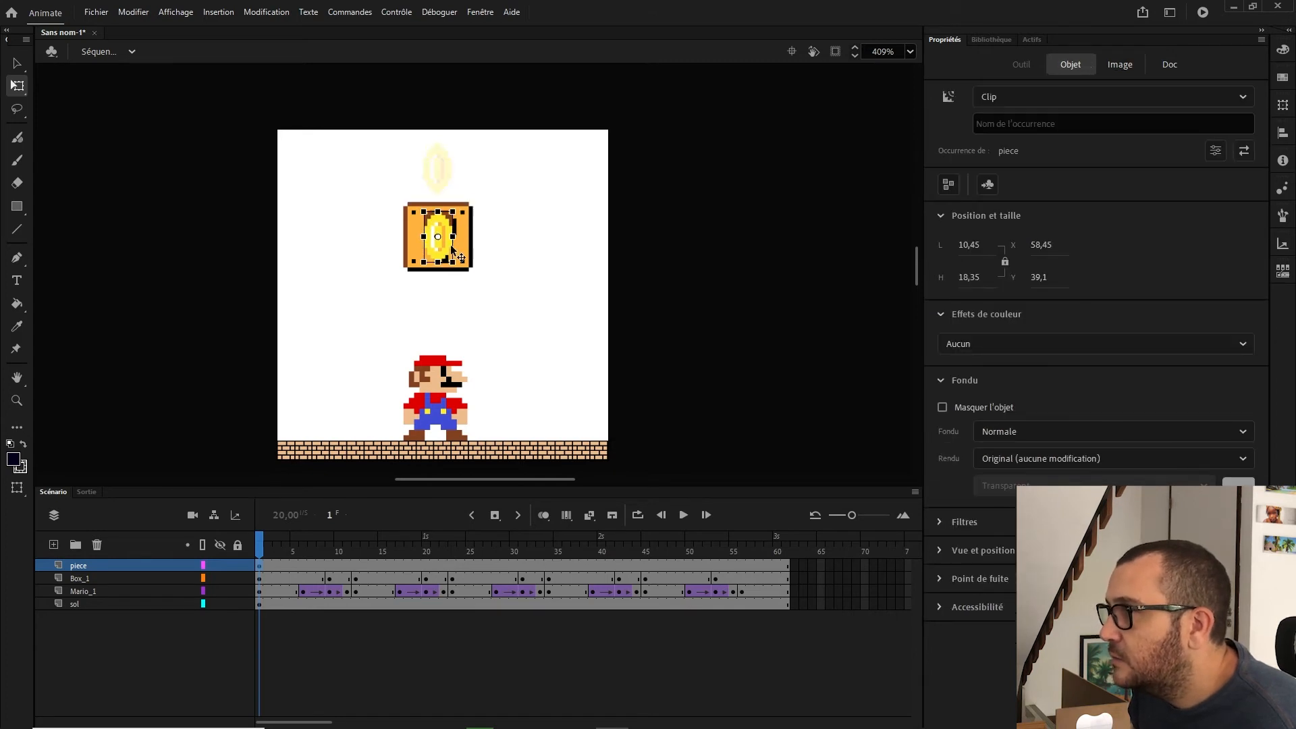
click(87, 566)
drag(93, 586, 93, 585)
Step: Insert a keyframe at frame 9 on the piece layer
click(330, 539)
click(330, 567)
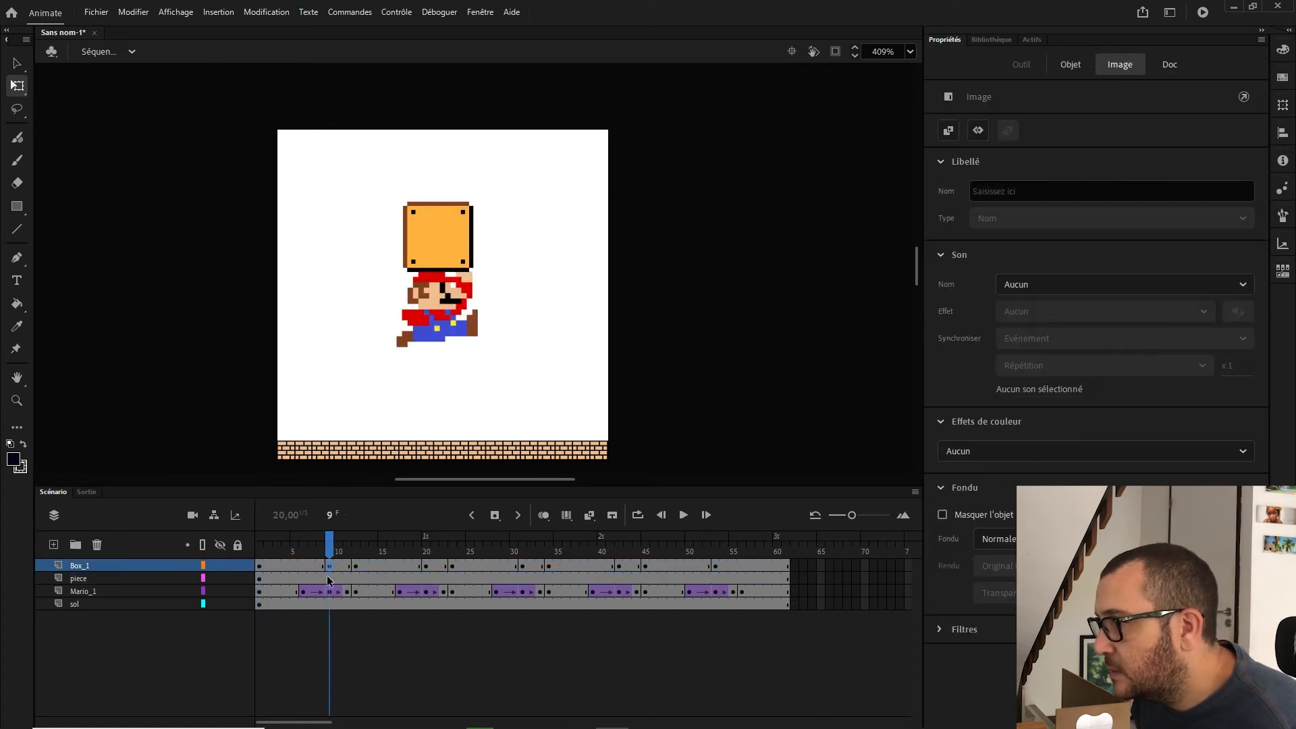
click(329, 579)
right_click(331, 585)
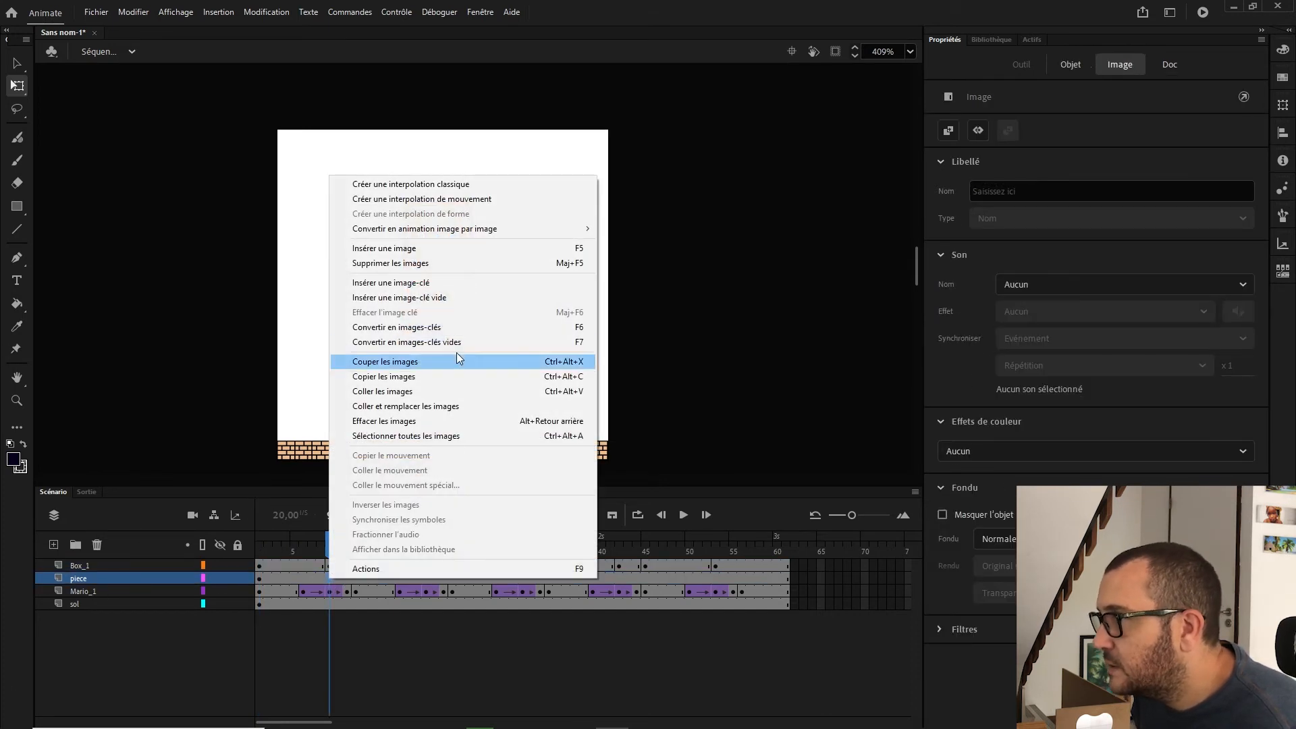
click(439, 289)
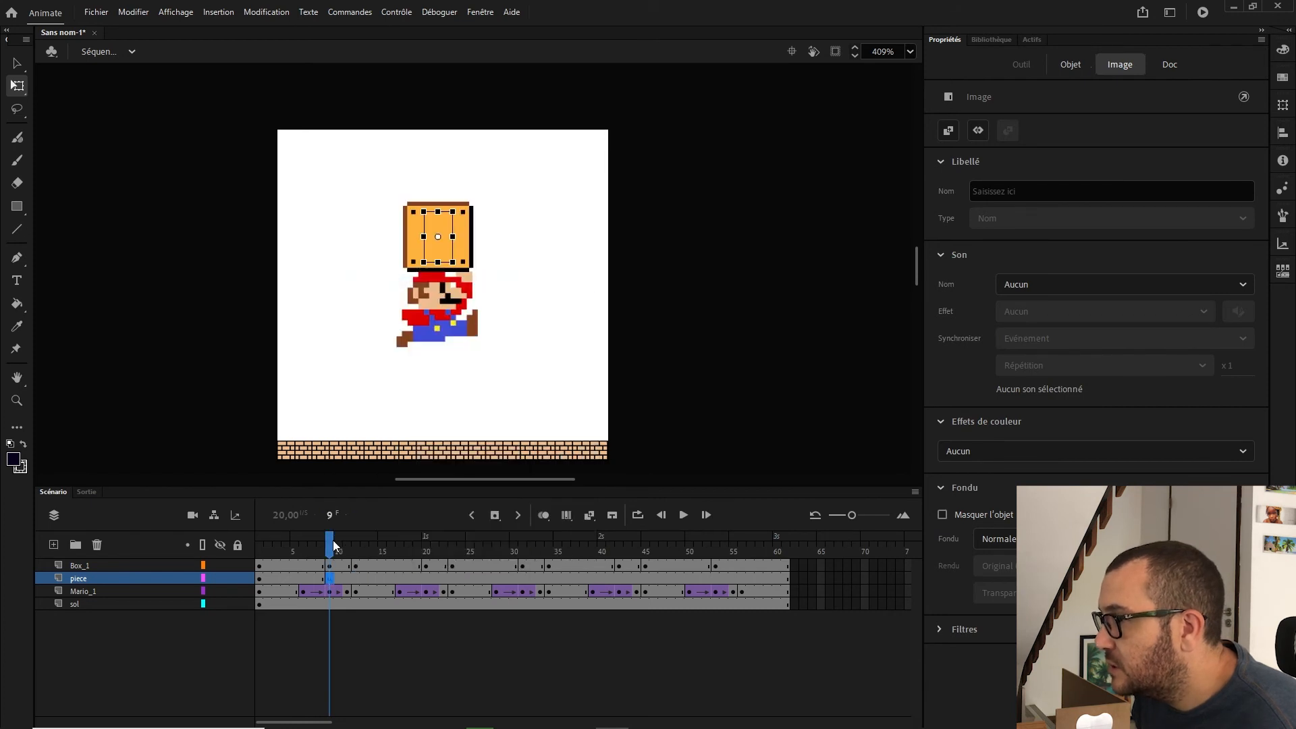
Step: Insert another keyframe at frame 12 on the piece layer
click(334, 544)
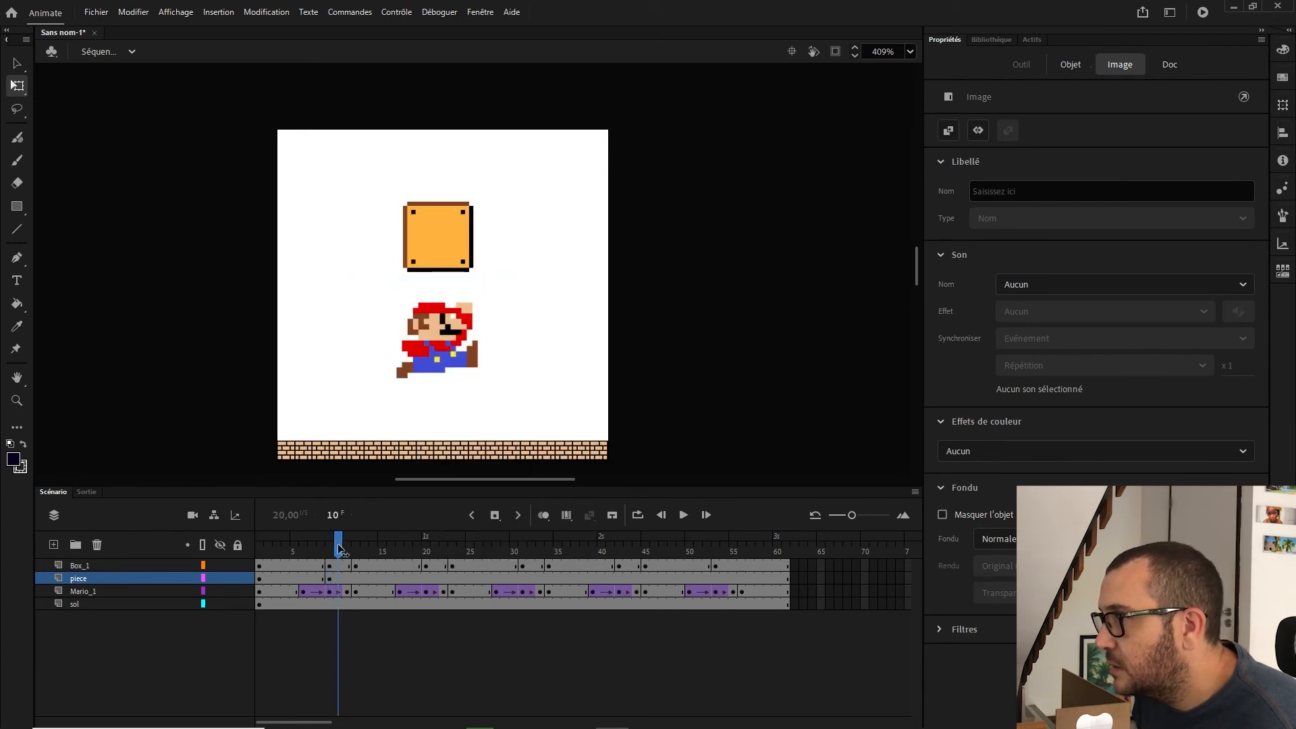
click(356, 547)
click(357, 548)
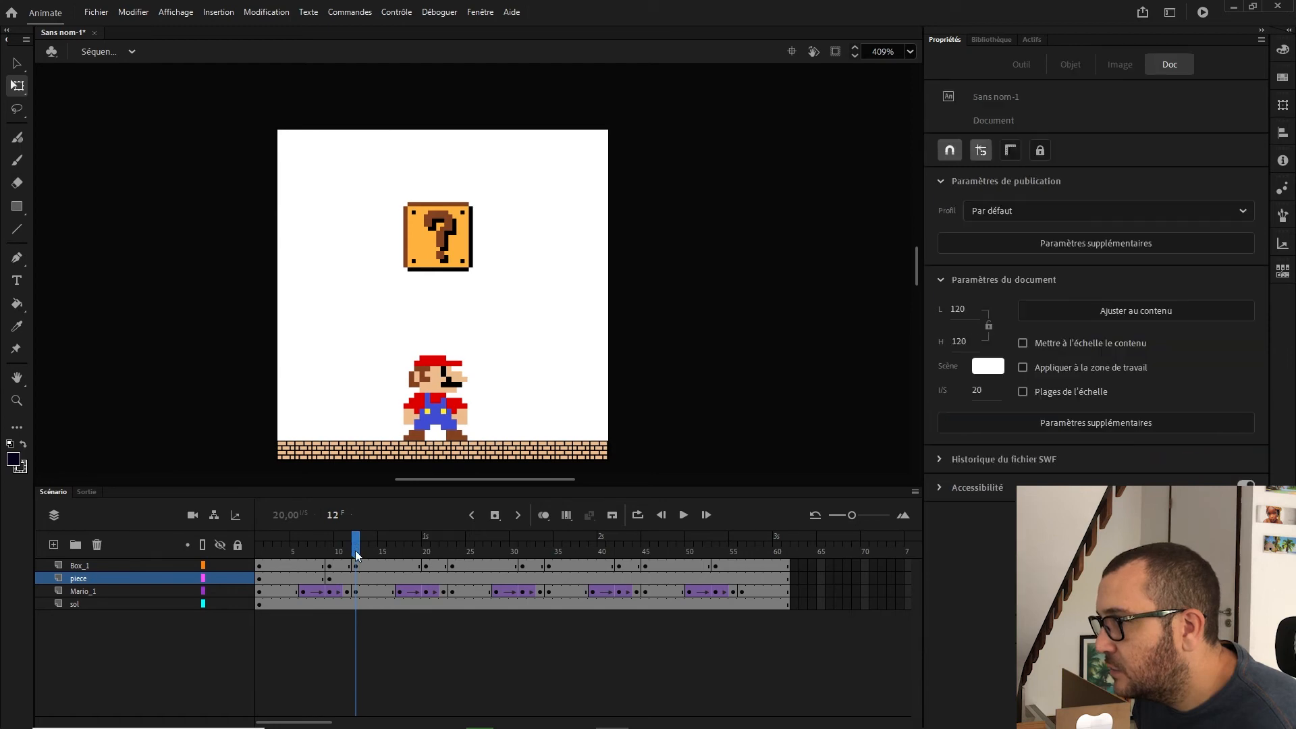
right_click(357, 579)
click(459, 286)
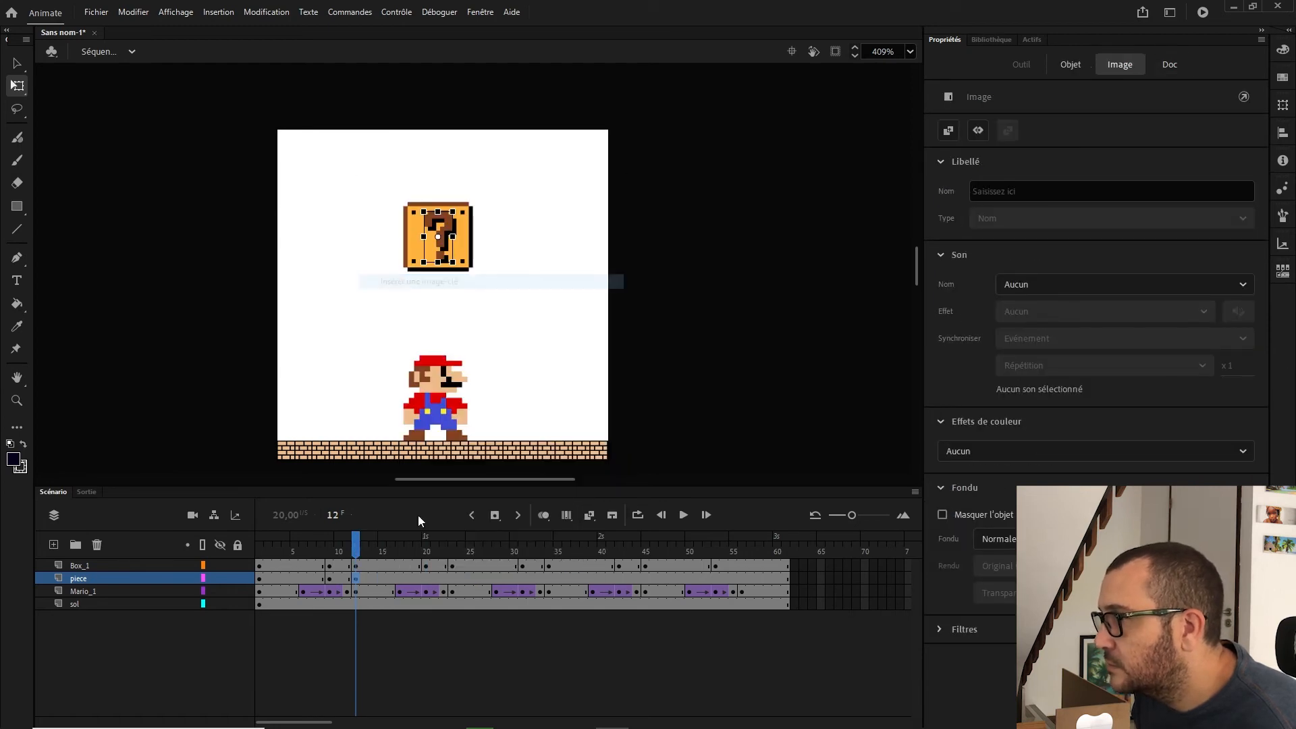
Step: At frame 12, move the coin straight up above the stage to about Y -10,25
click(331, 579)
right_click(333, 581)
click(333, 582)
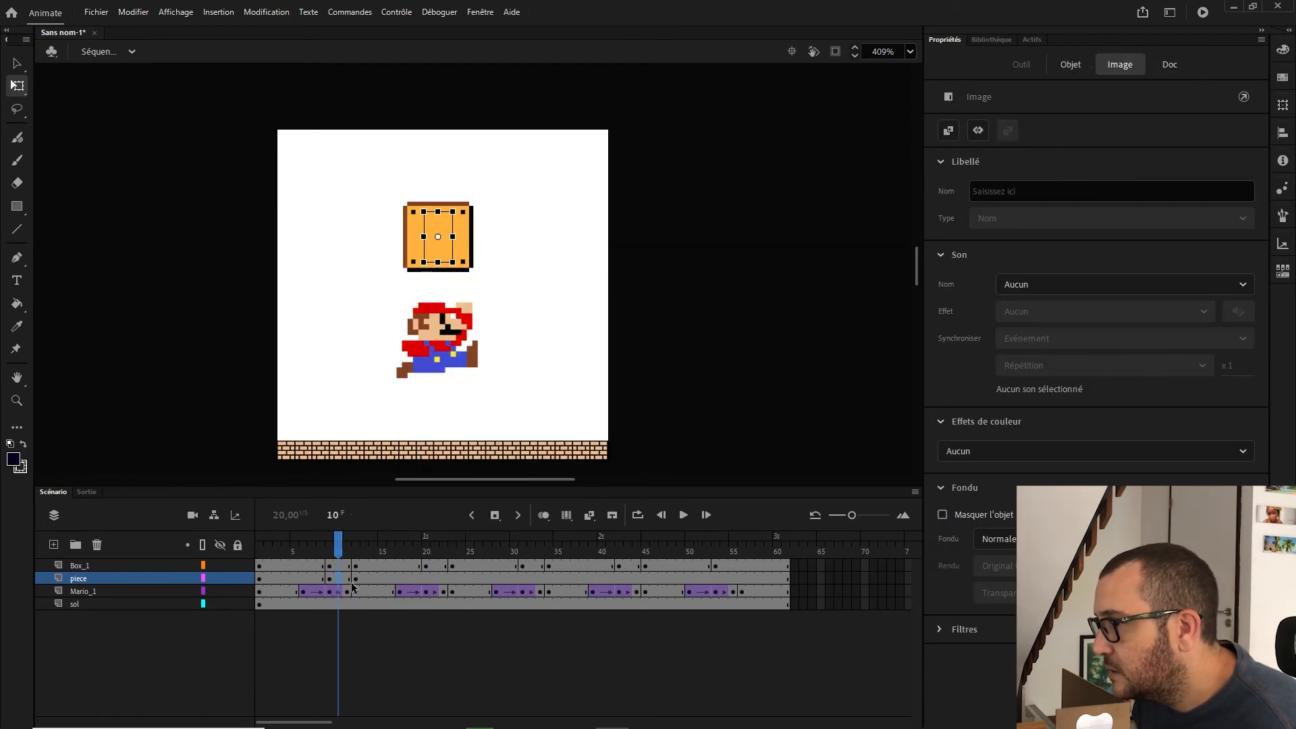
click(356, 579)
key(v)
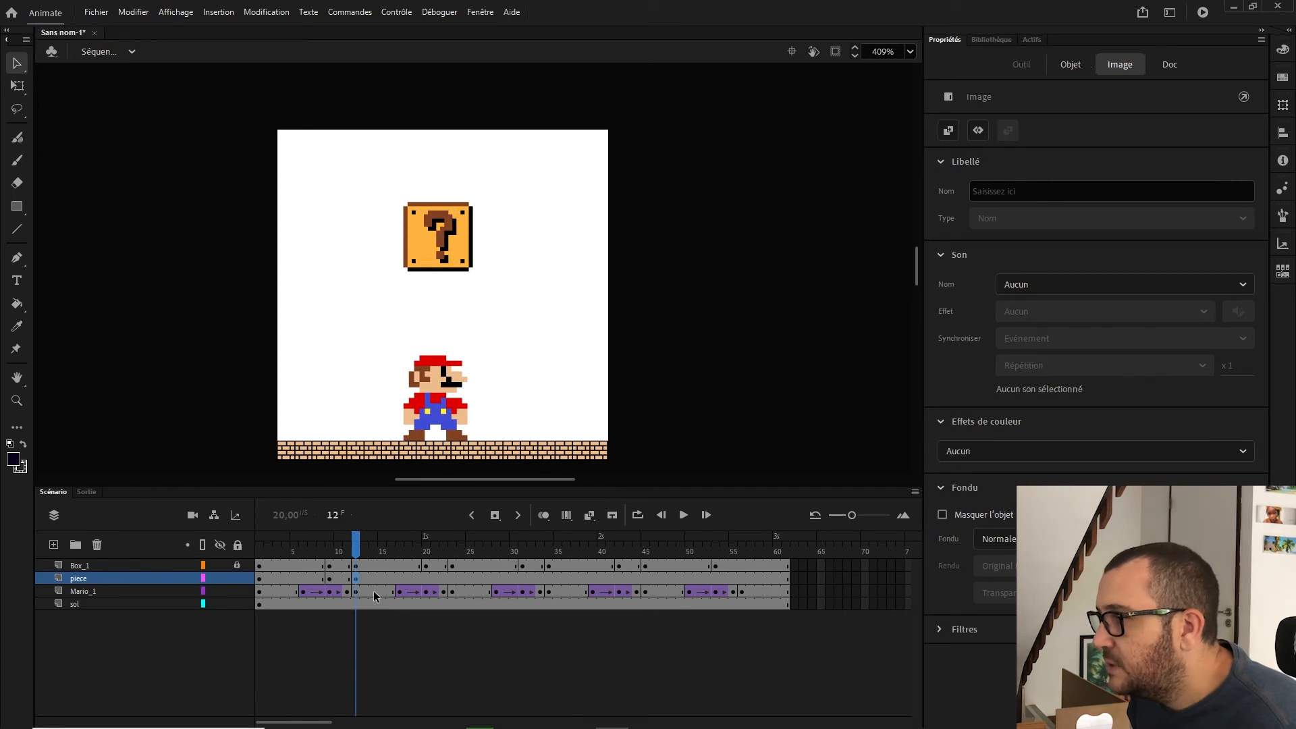
click(438, 236)
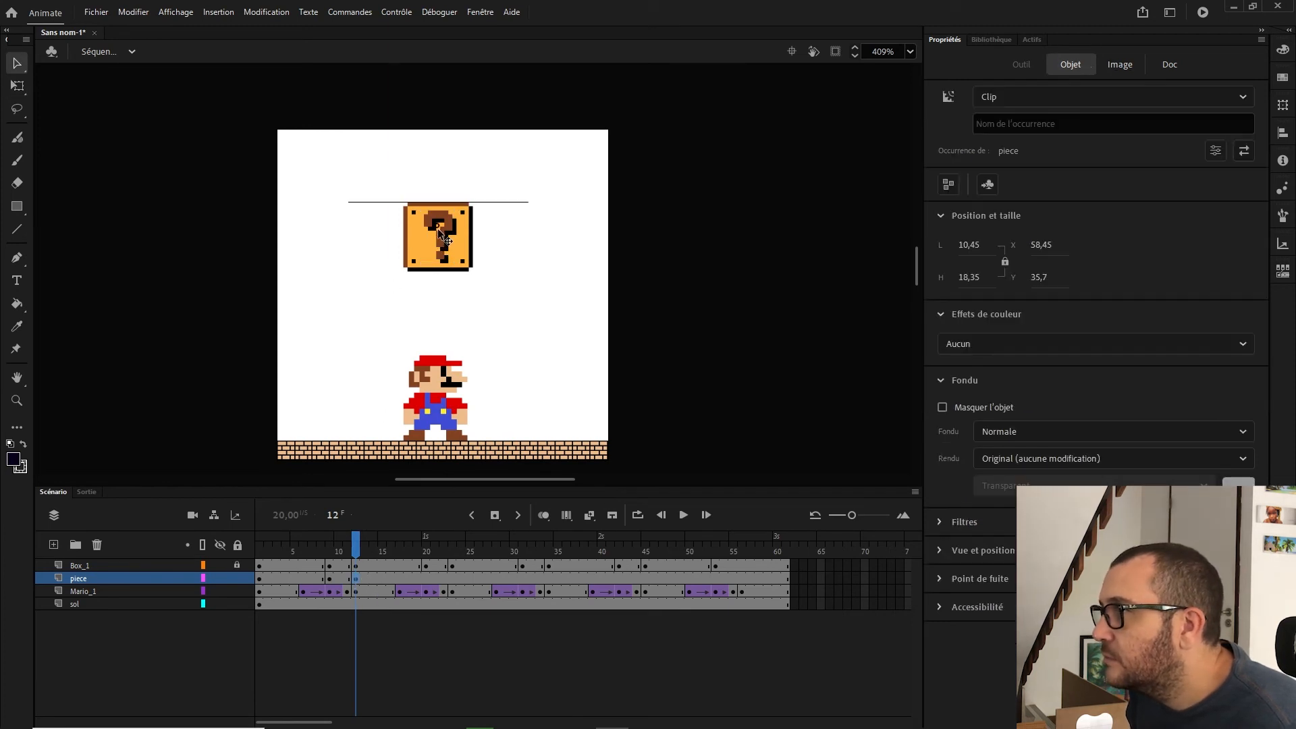
drag(443, 195, 445, 108)
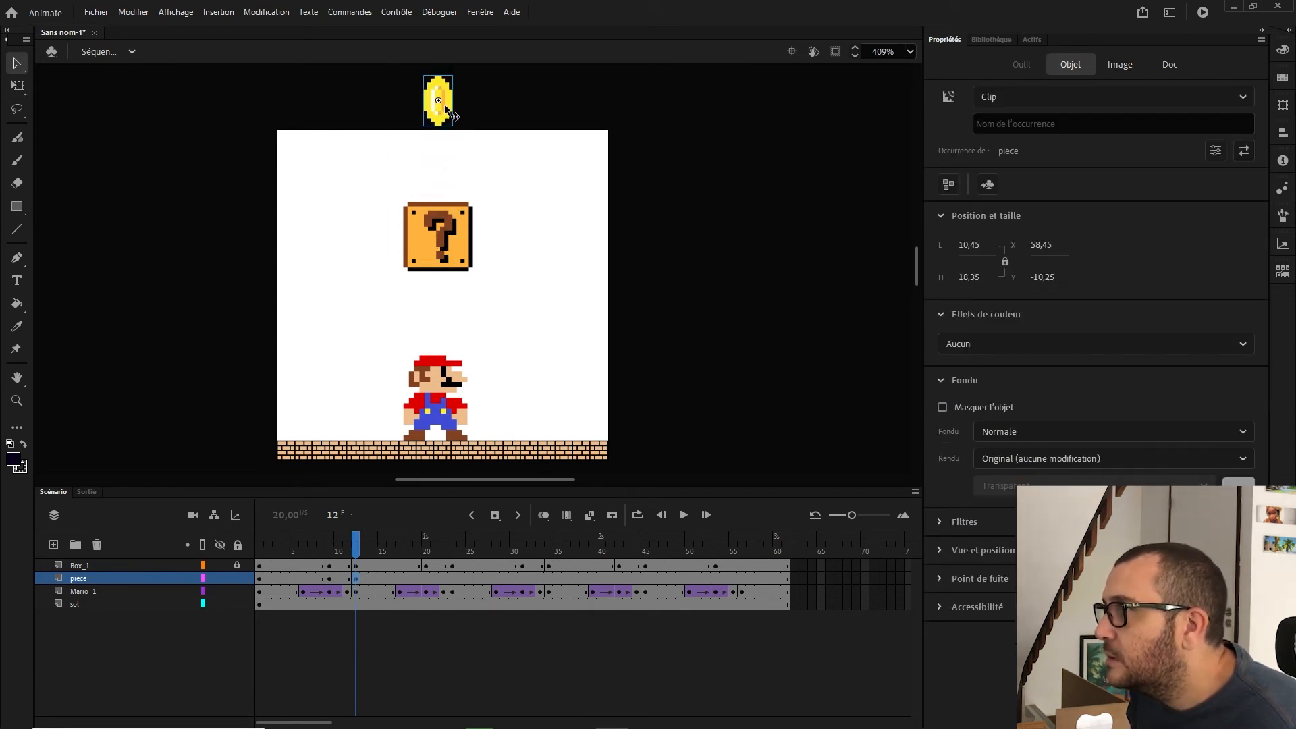
Step: Create a classic tween between frames 9 and 12 on the piece layer
drag(358, 561, 325, 567)
right_click(331, 584)
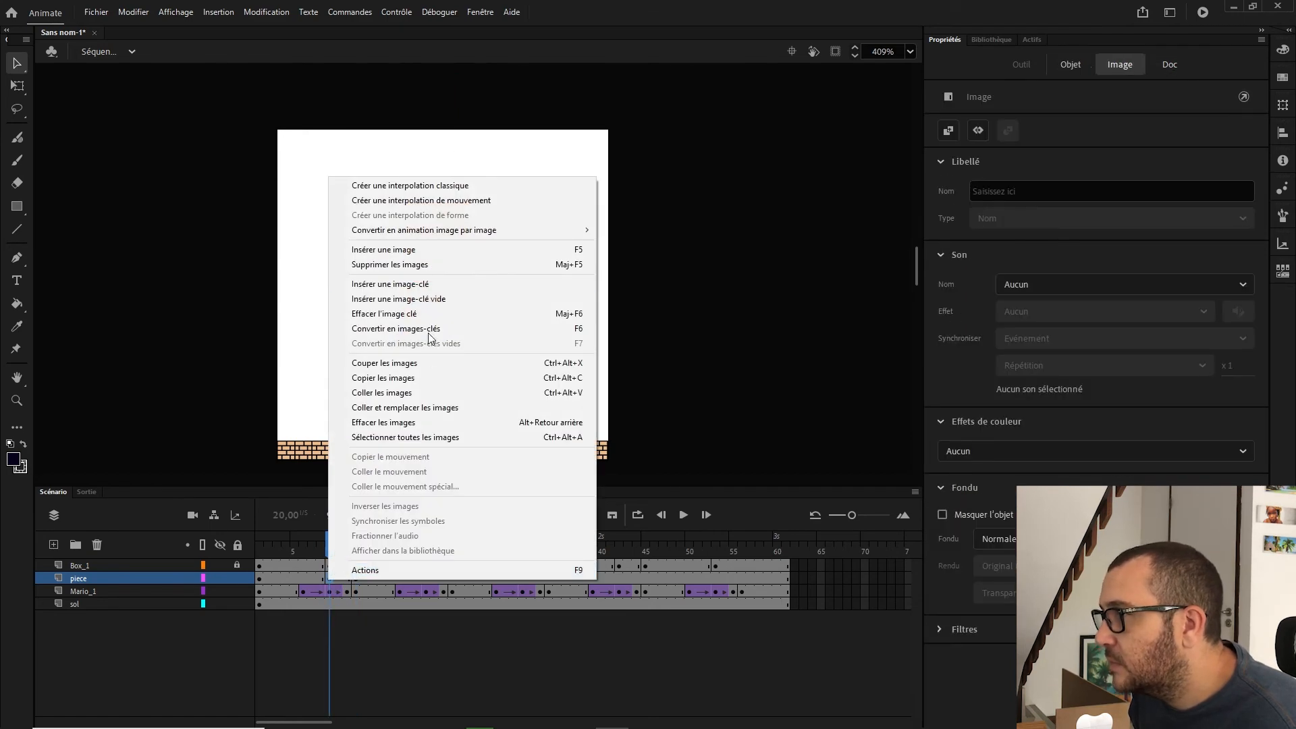
click(405, 185)
Step: Copy the piece layer's frames 9 to 19 and paste them starting at frame 20
click(357, 581)
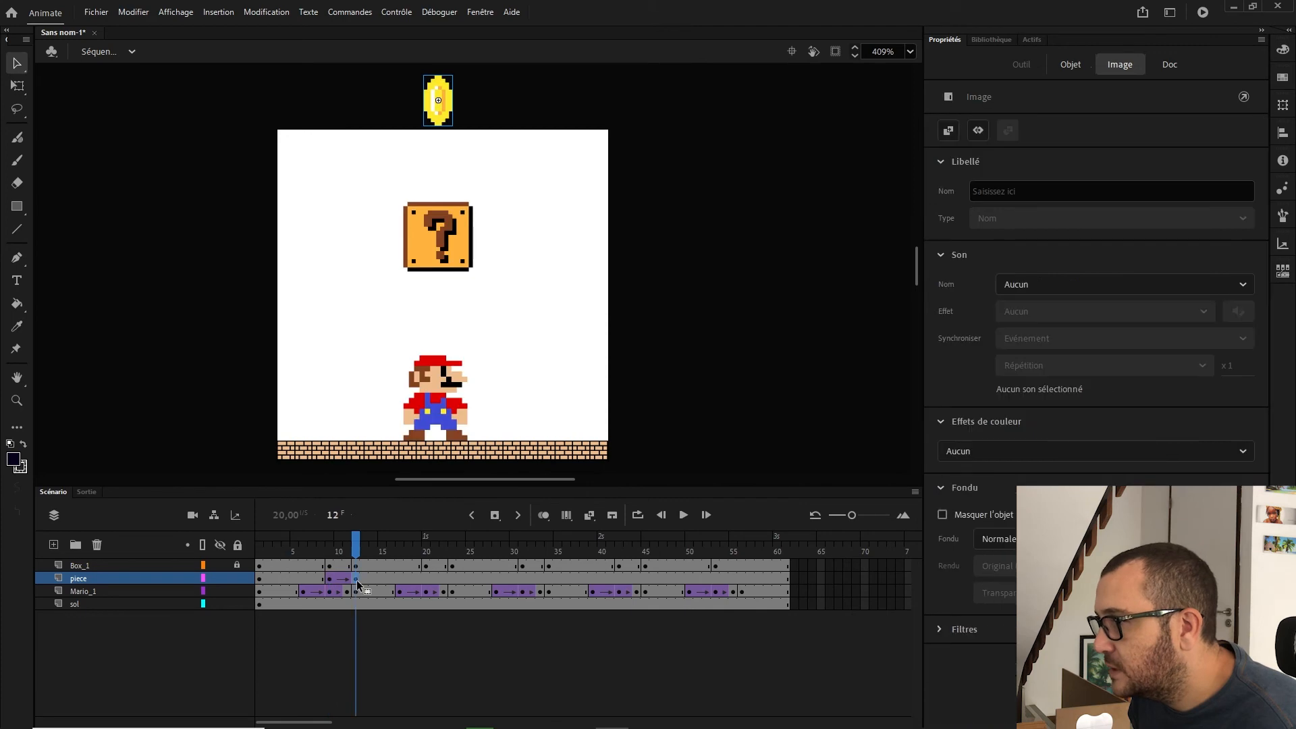
drag(358, 580, 413, 580)
right_click(409, 582)
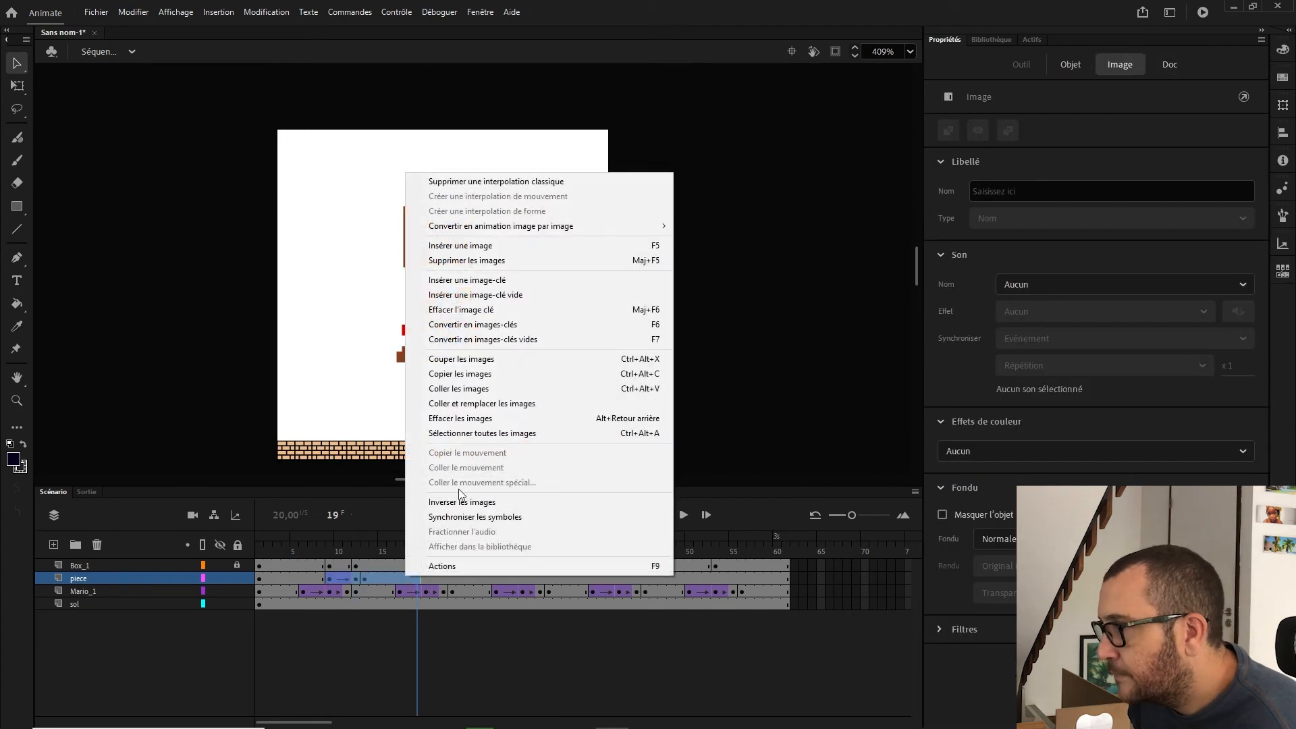
click(459, 373)
click(426, 579)
right_click(426, 579)
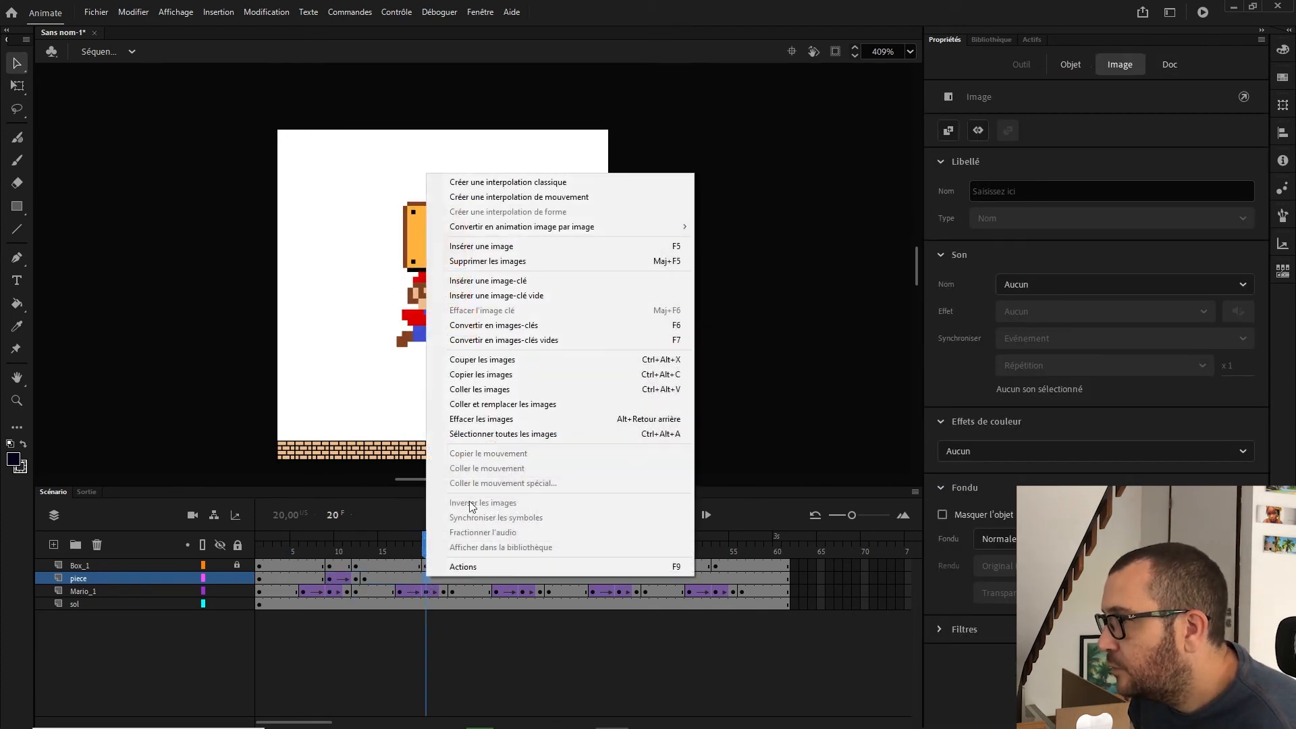
click(499, 390)
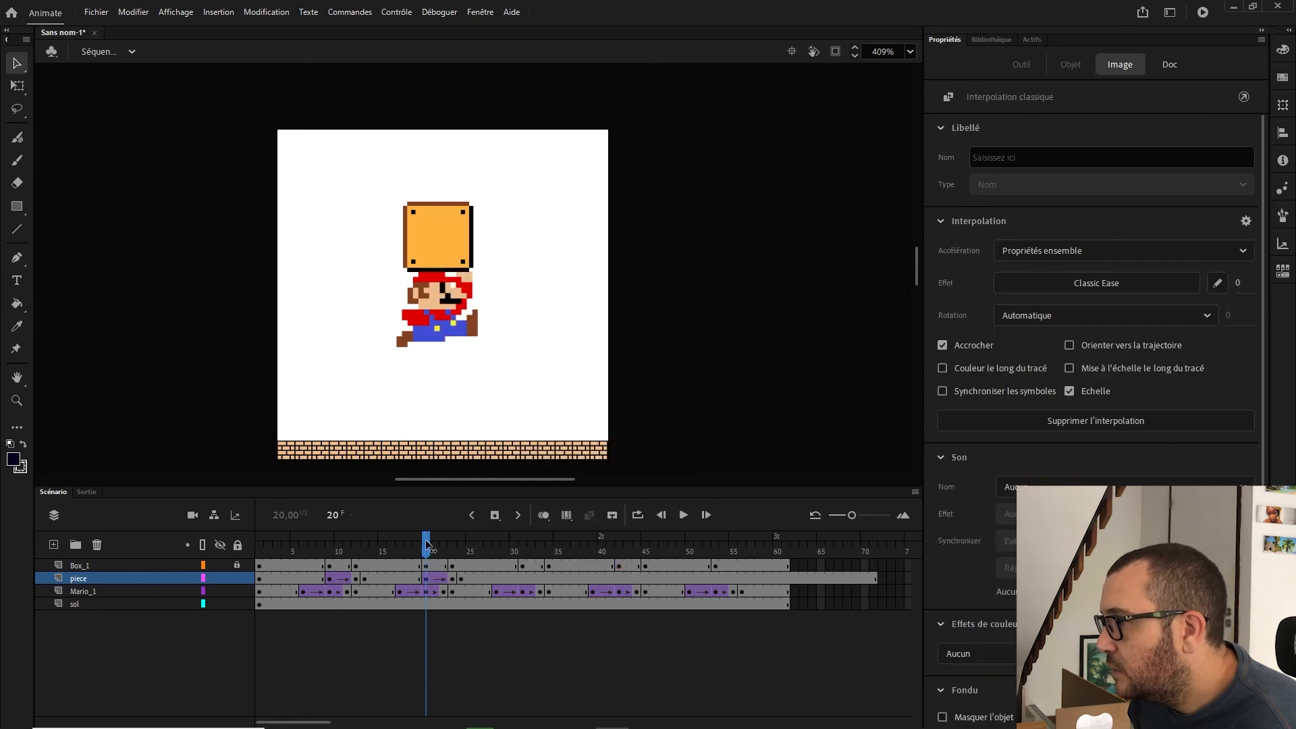
Step: Paste the copied piece frames again at frames 31, 42 and 53, and trim the layer to end at frame 61
drag(427, 544, 619, 548)
click(521, 579)
right_click(523, 579)
click(561, 392)
right_click(619, 579)
click(658, 393)
right_click(717, 579)
click(779, 394)
drag(794, 579, 864, 579)
right_click(736, 579)
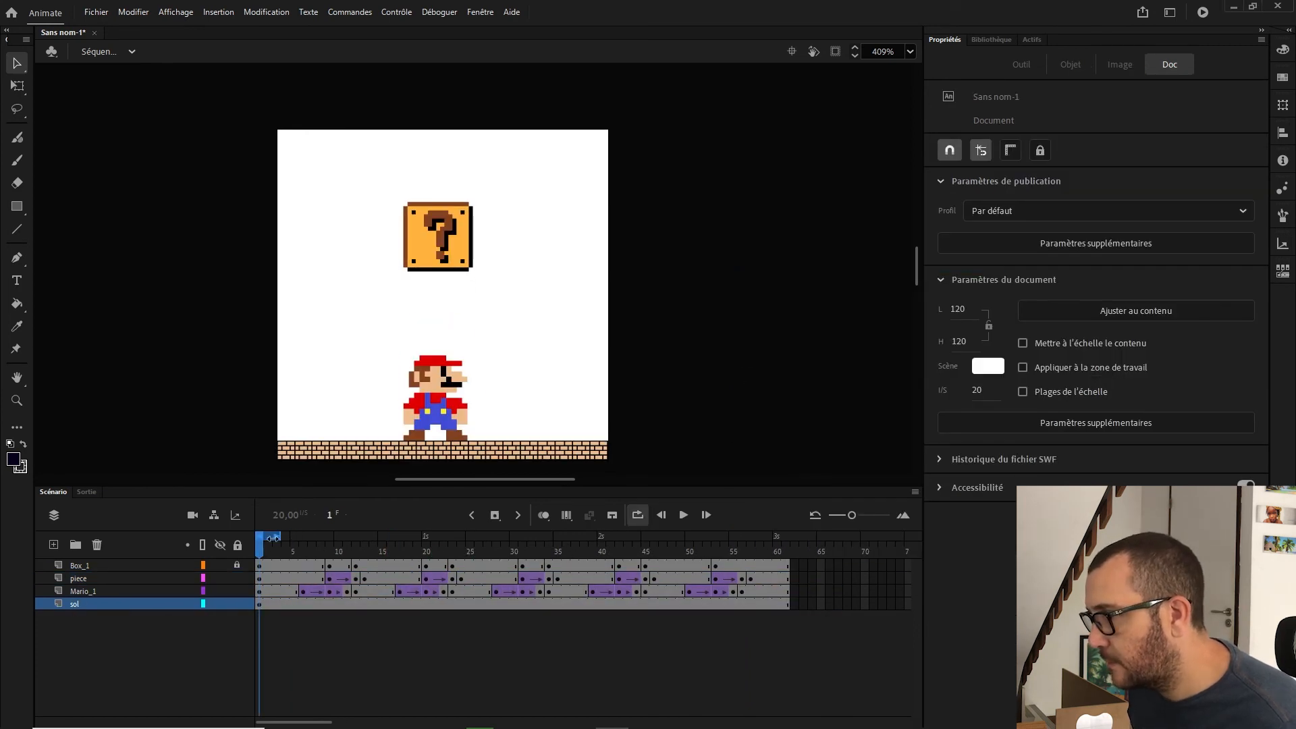
Step: Preview the animation looping over frames 1 to 61
drag(283, 538, 783, 532)
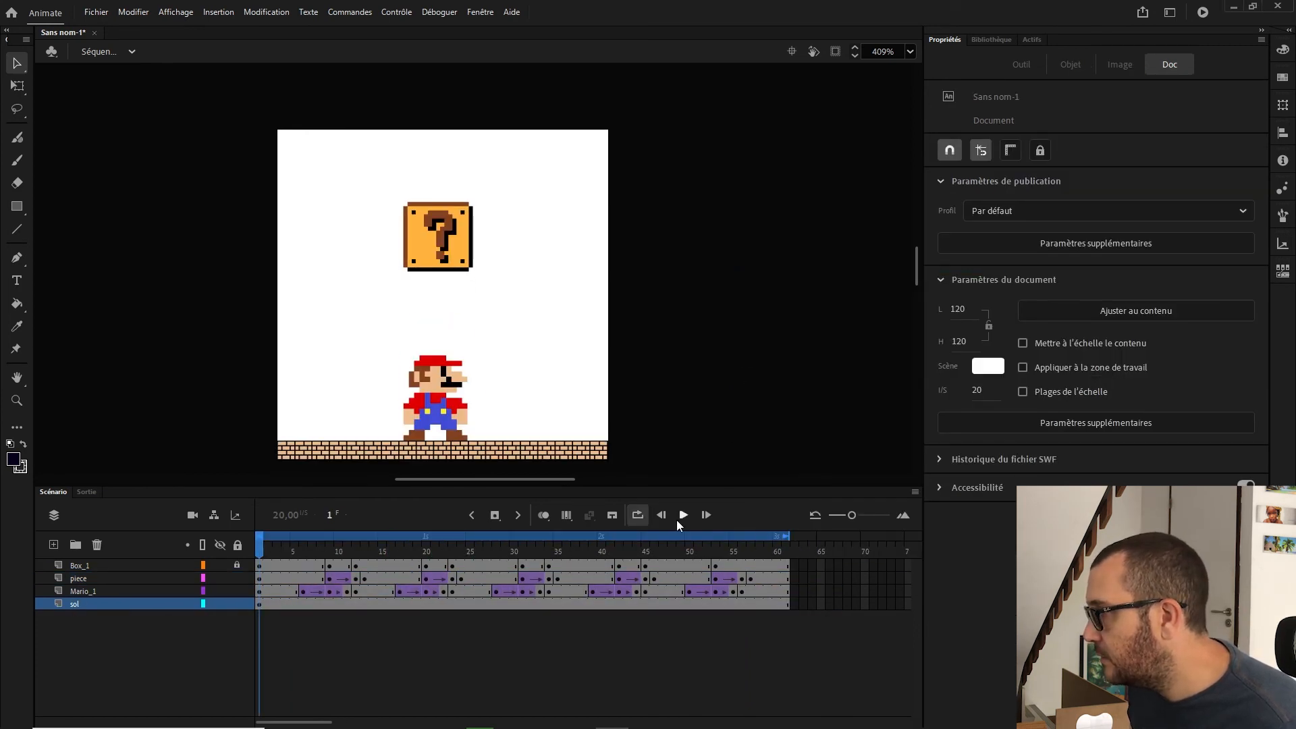
click(684, 515)
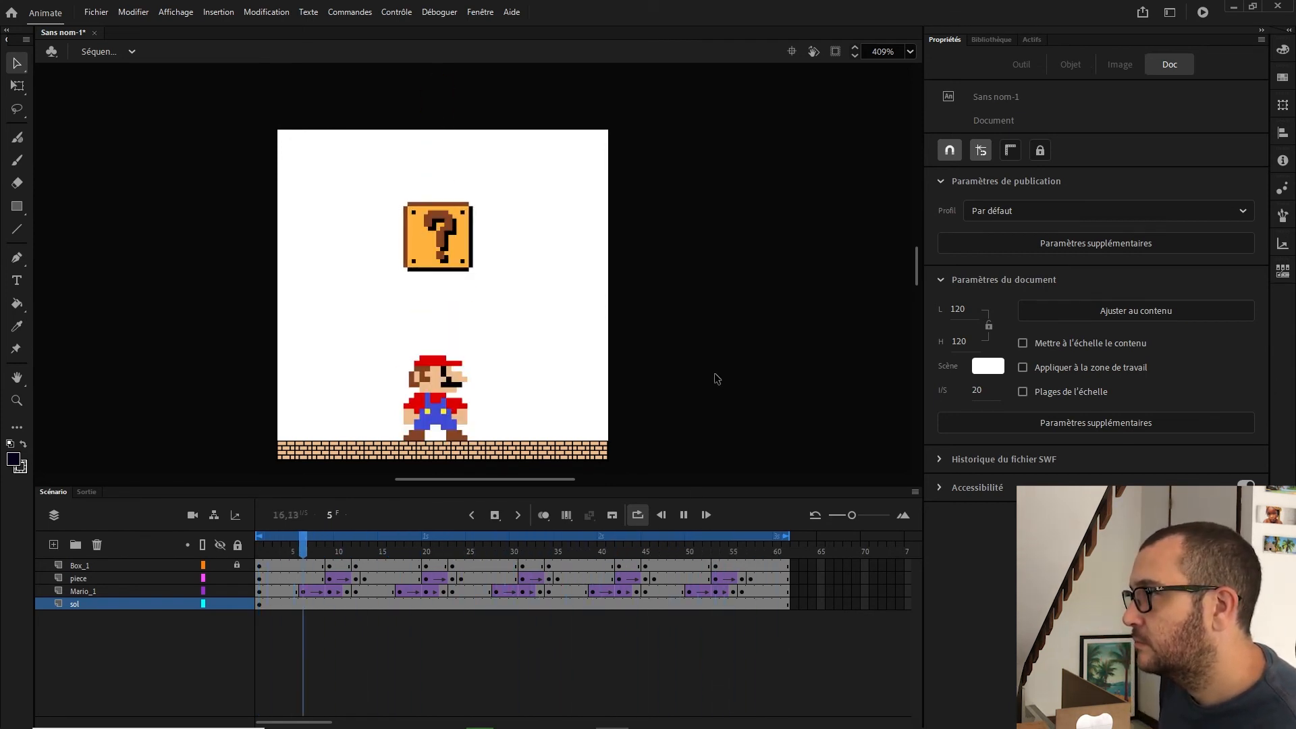
key(Return)
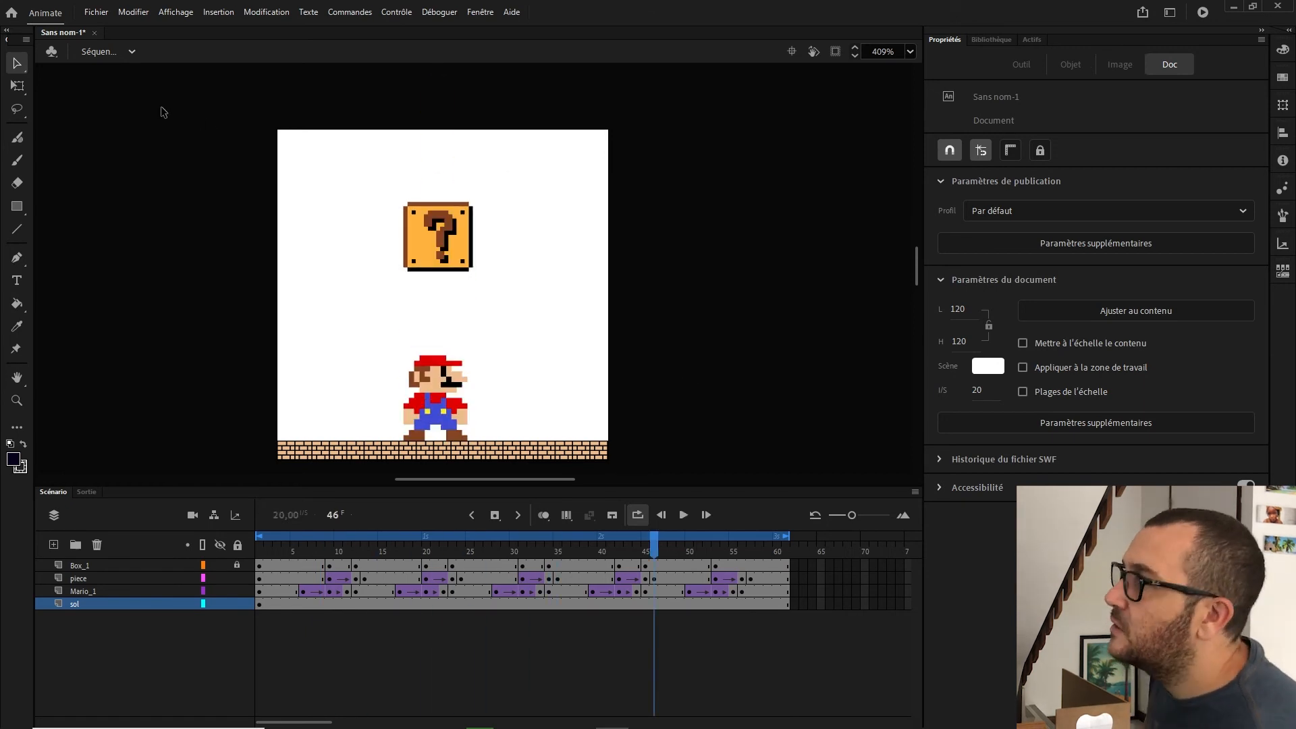
Step: Start exporting the animation as an animated GIF image
click(98, 5)
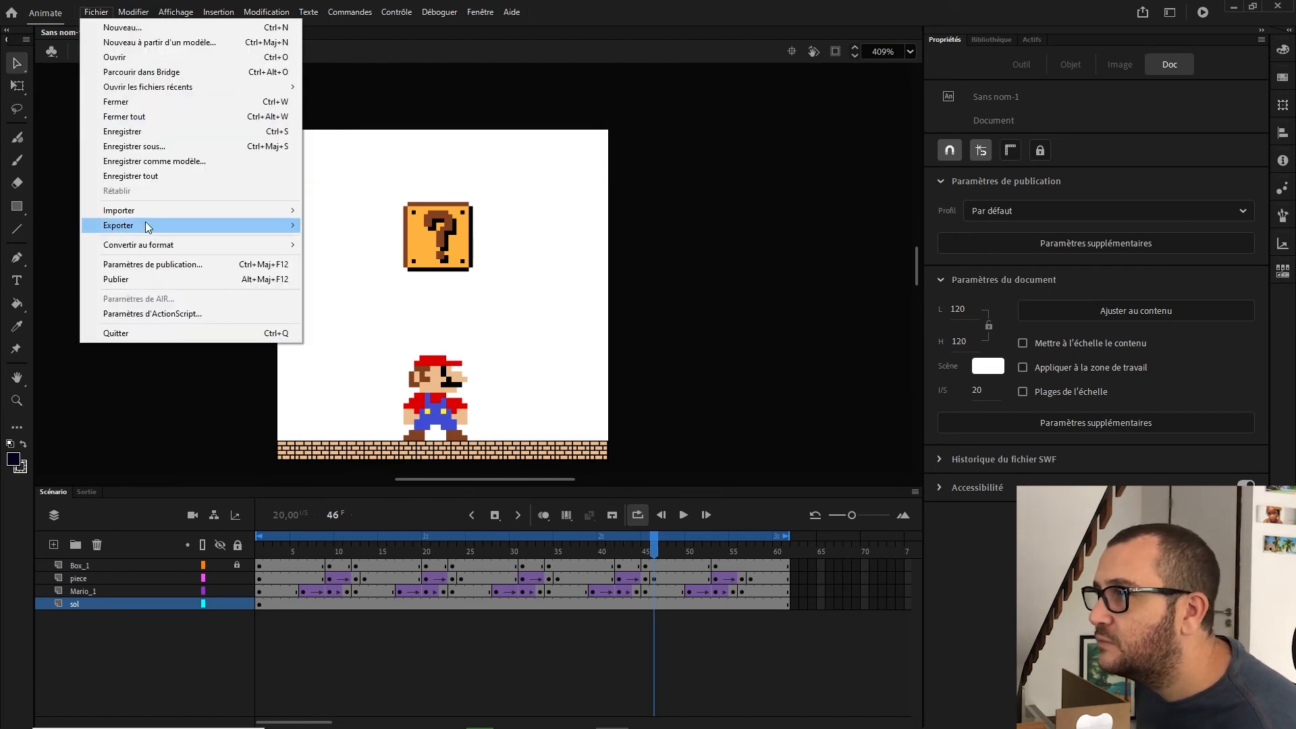
mouse_move(148, 226)
click(354, 284)
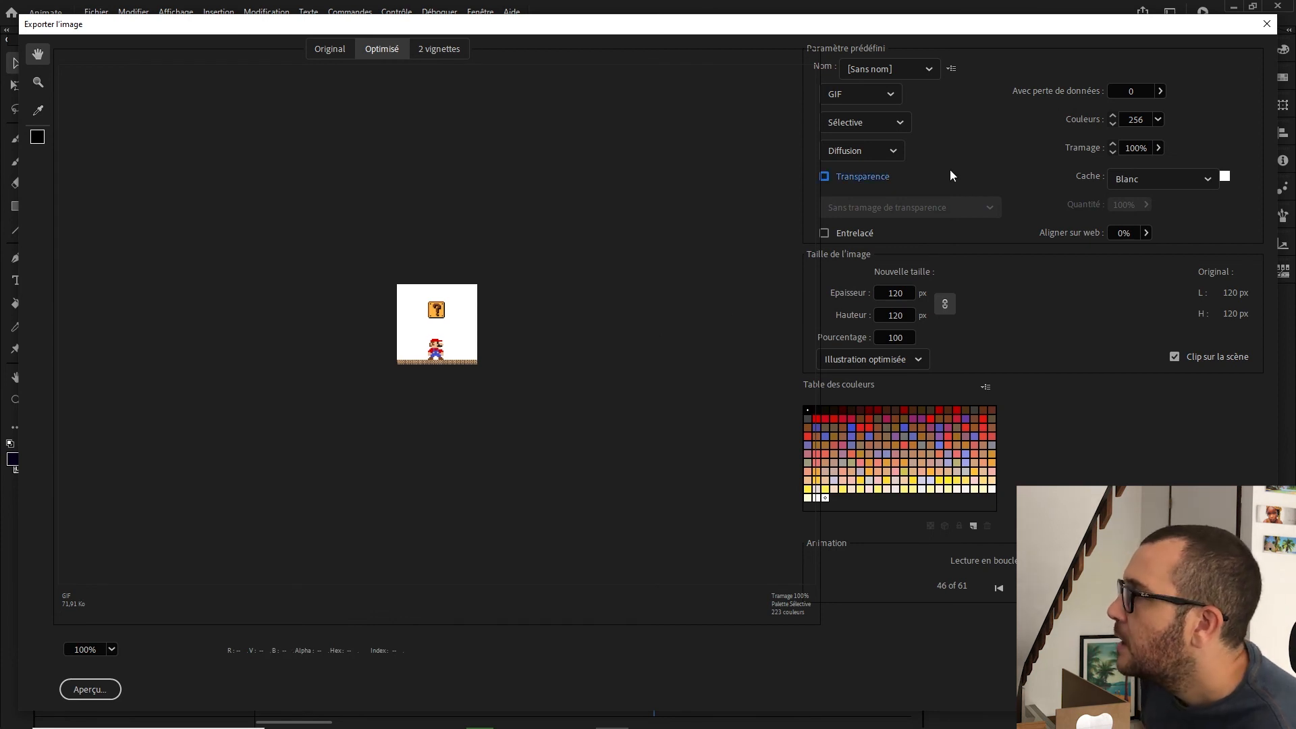
click(854, 177)
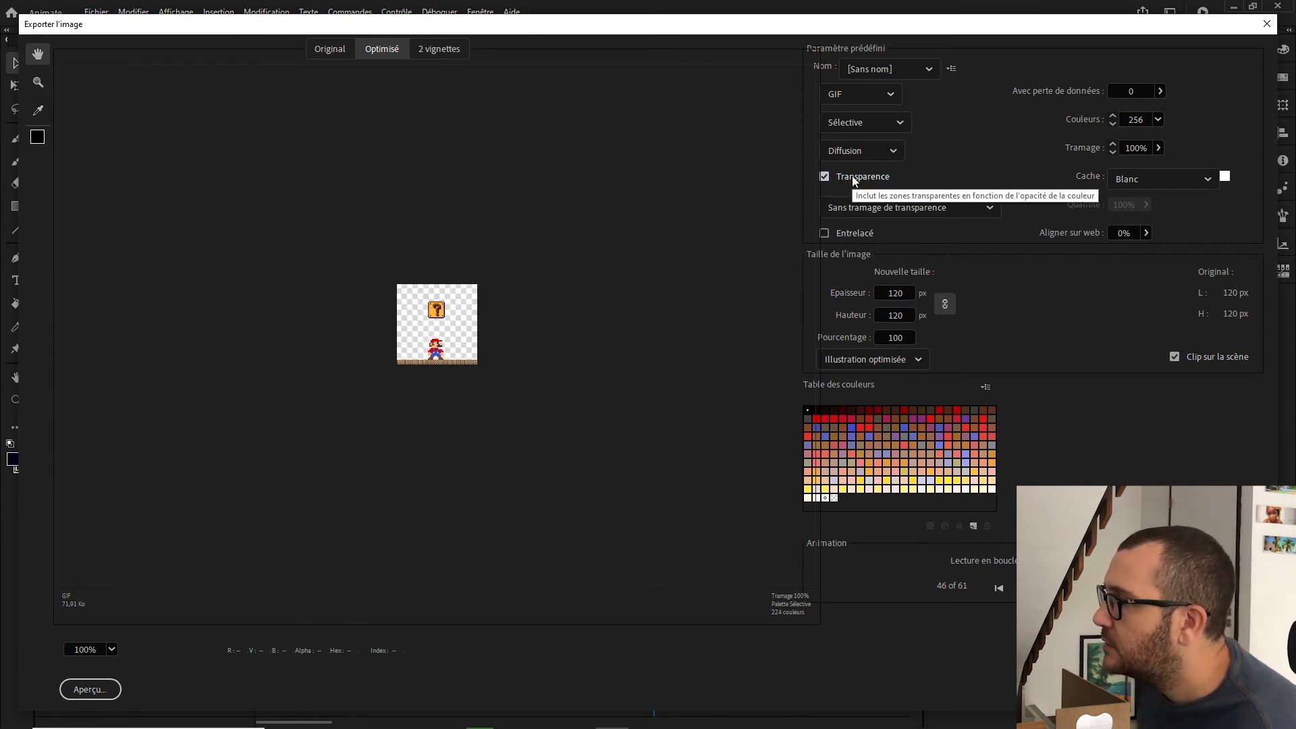
click(854, 177)
click(854, 177)
click(855, 177)
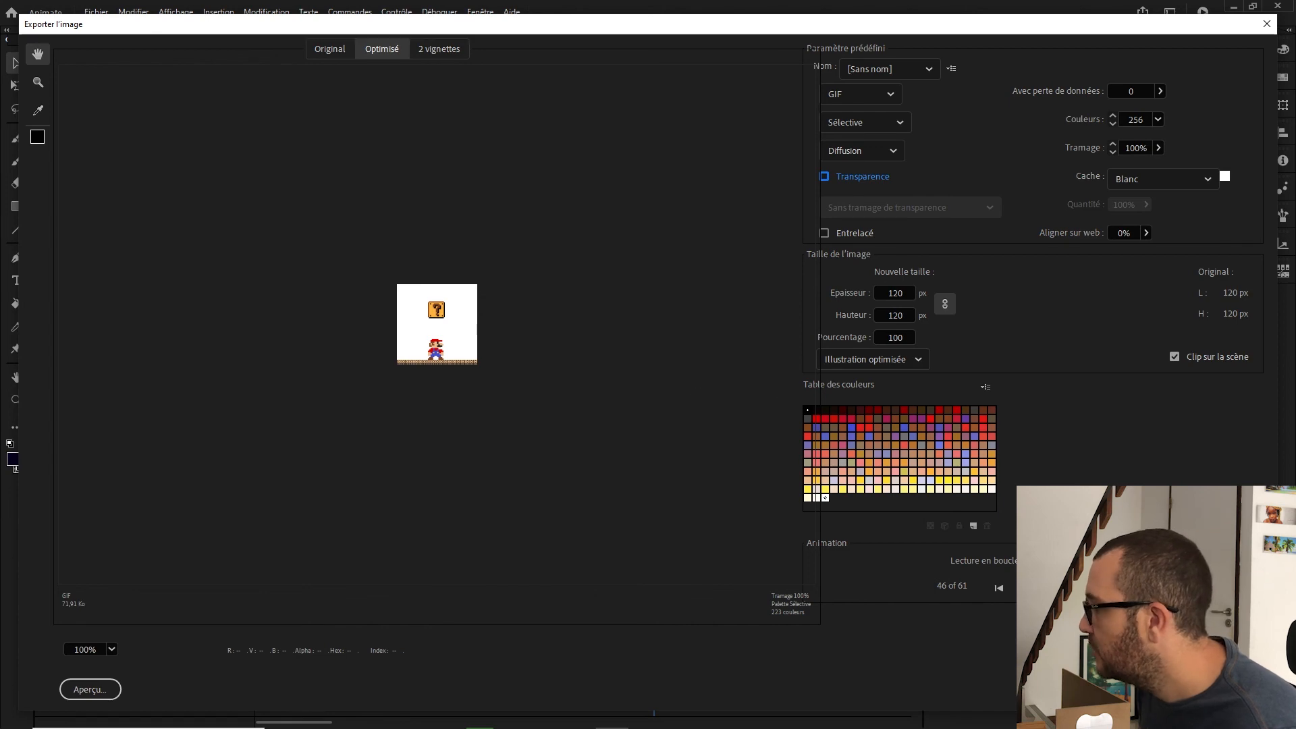
Step: Save the GIF export under the file name gif mario
click(1090, 689)
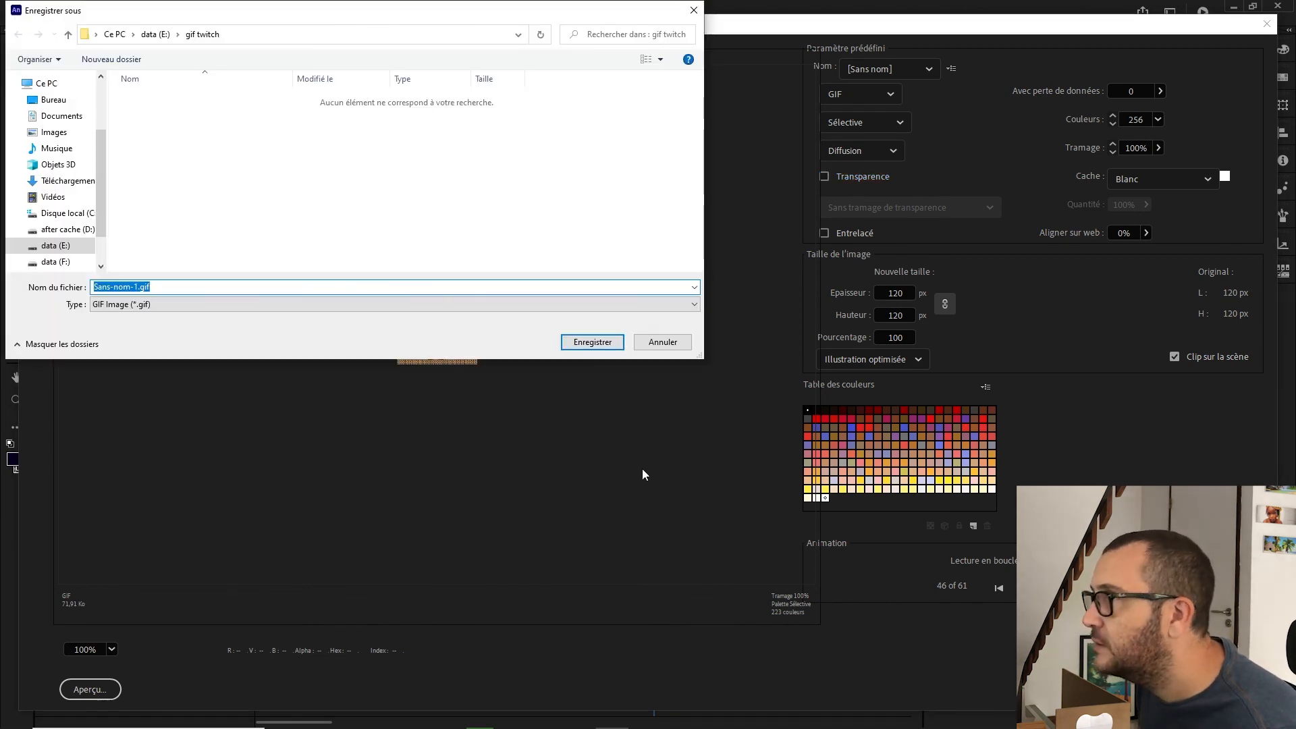
text(gif mario)
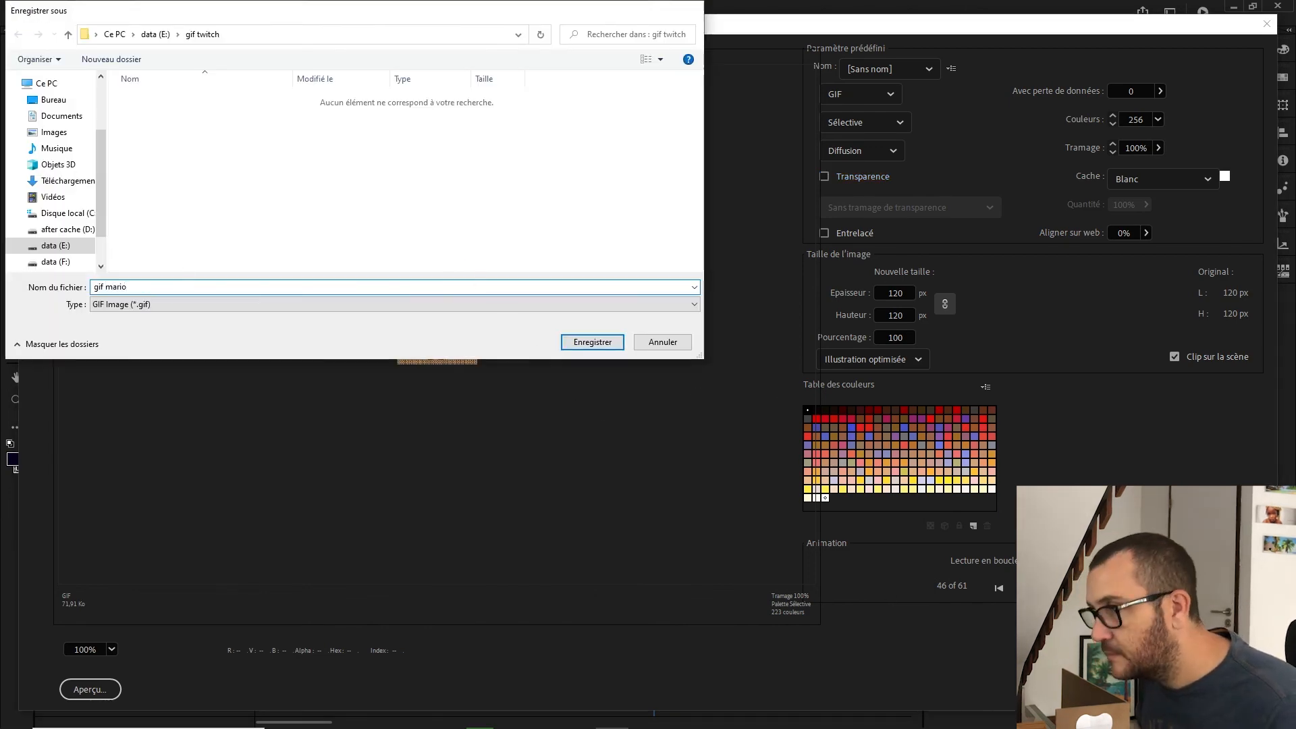